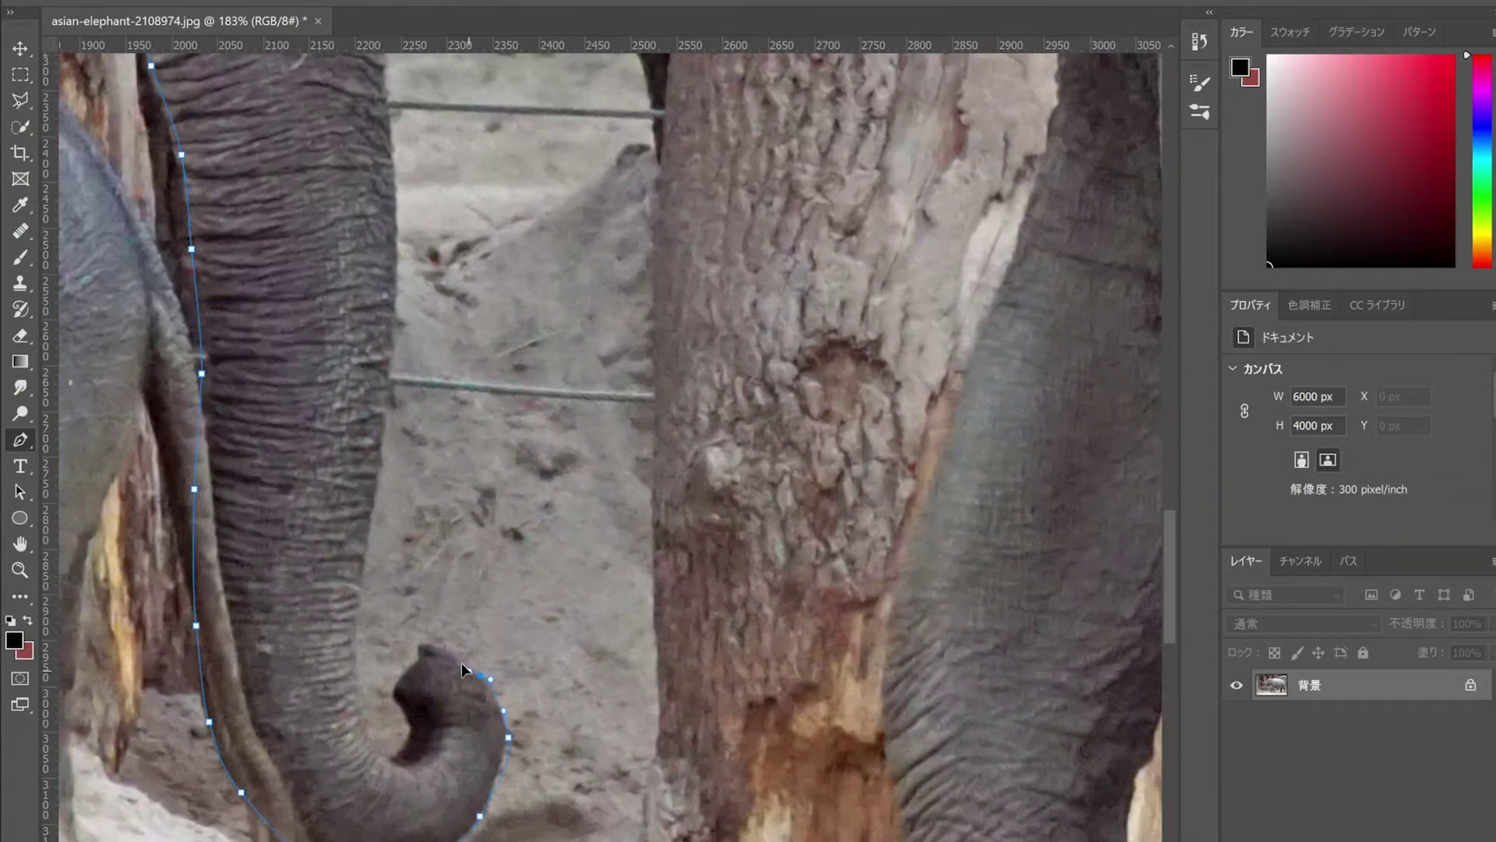
Step: Finish the elephant's traced mask cutout and switch to editing its pixels
scroll(348, 637, up, 5)
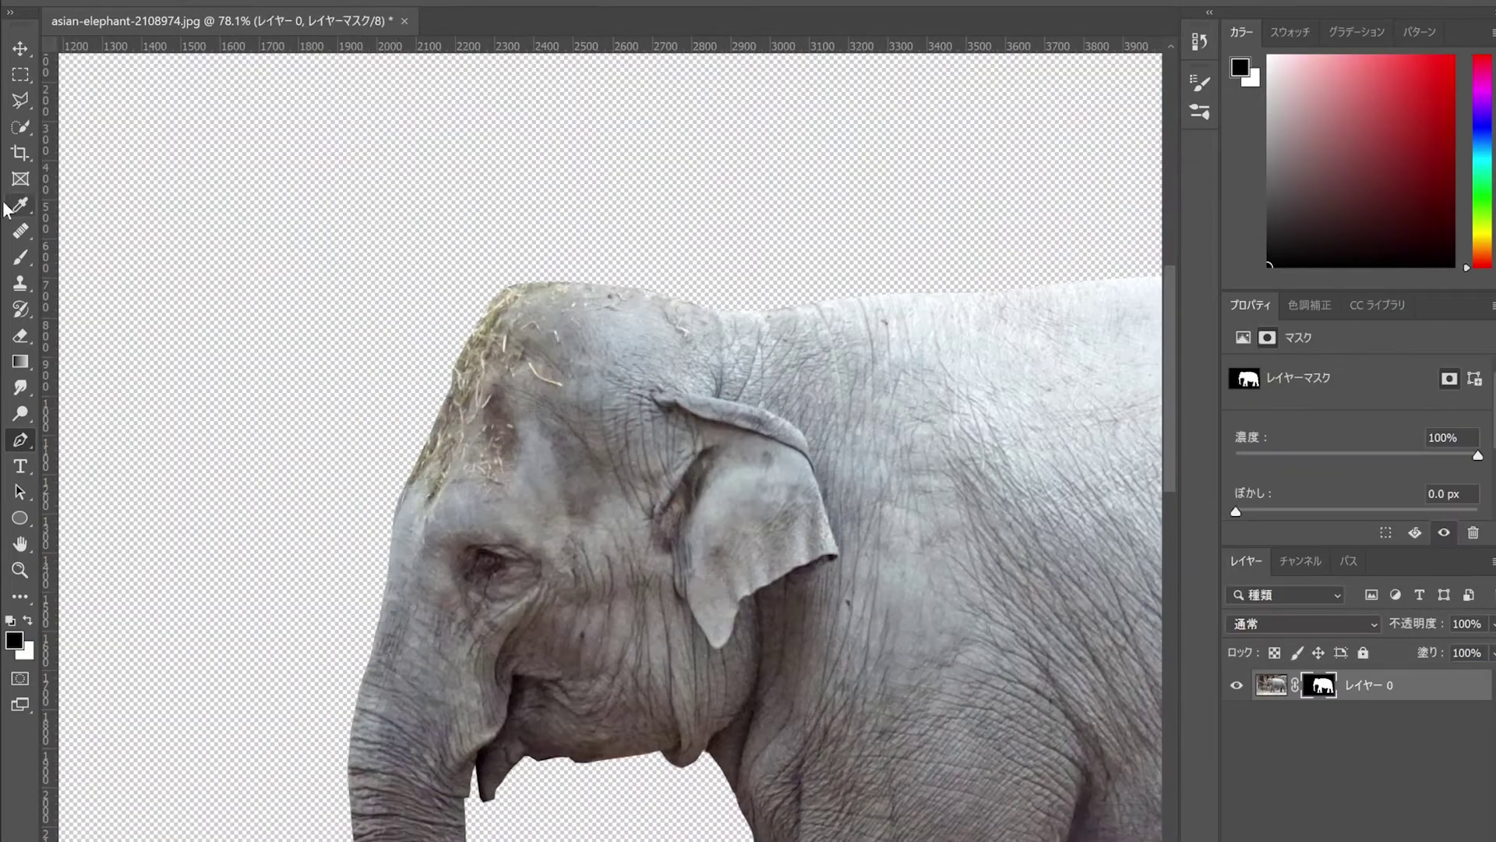
key(ctrl+2)
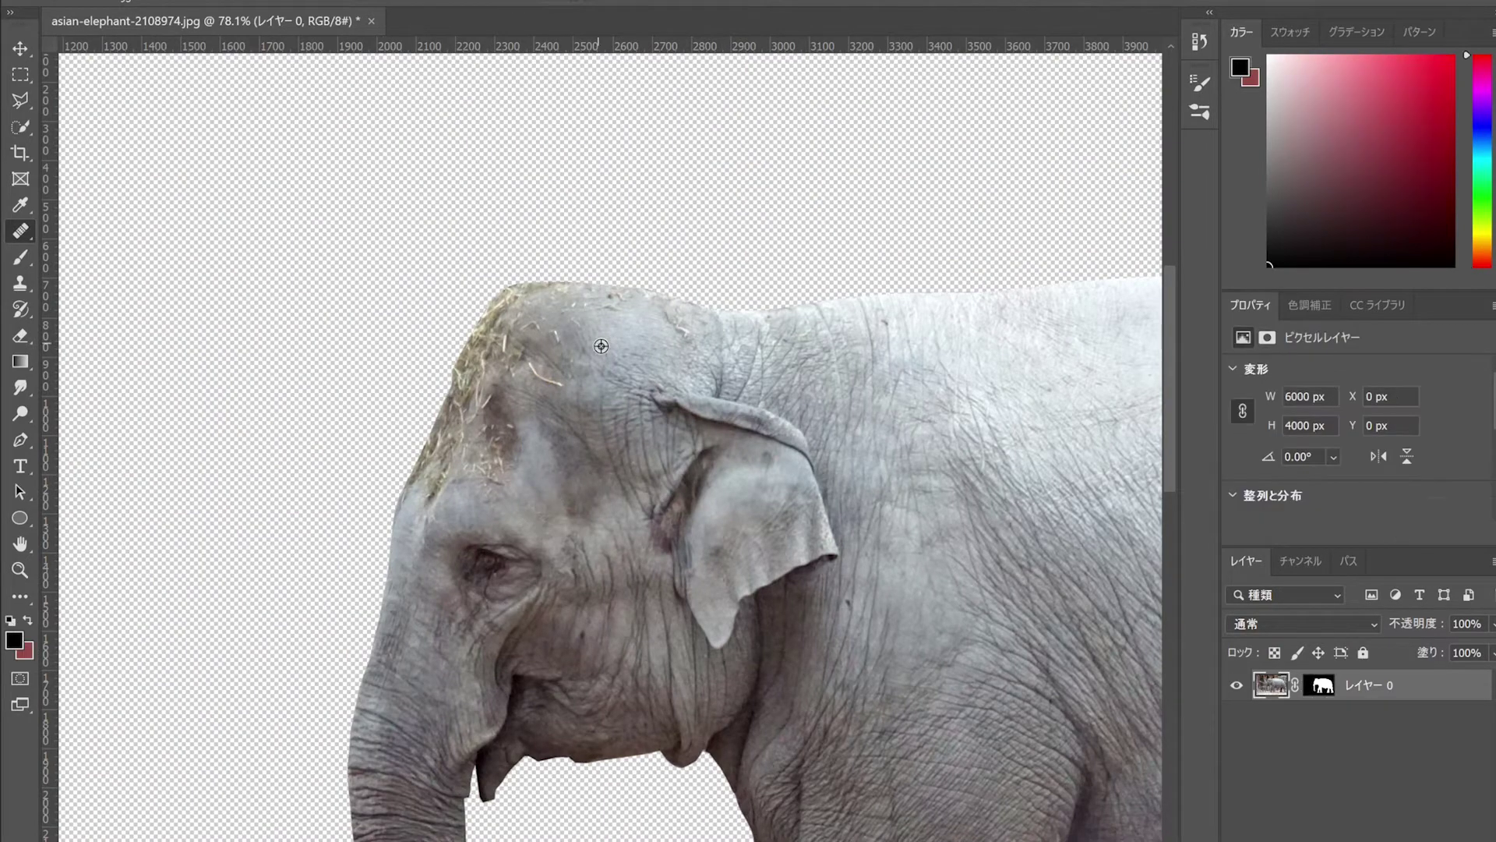
Step: Heal the straw and spots off the elephant's forehead, keeping edits on its pixels
drag(504, 441, 575, 307)
scroll(702, 344, down, 5)
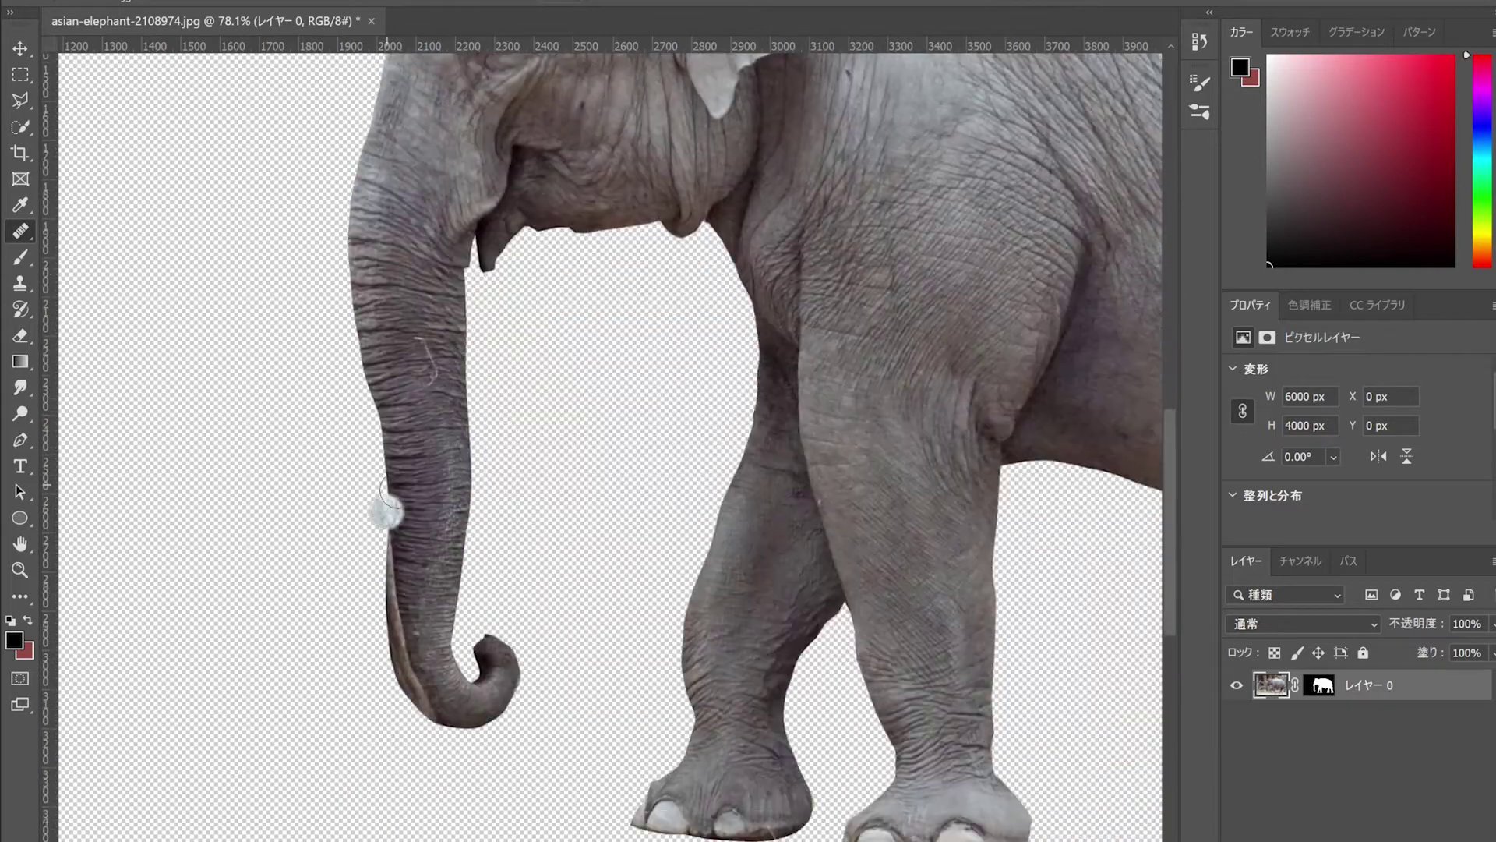
scroll(889, 584, up, 5)
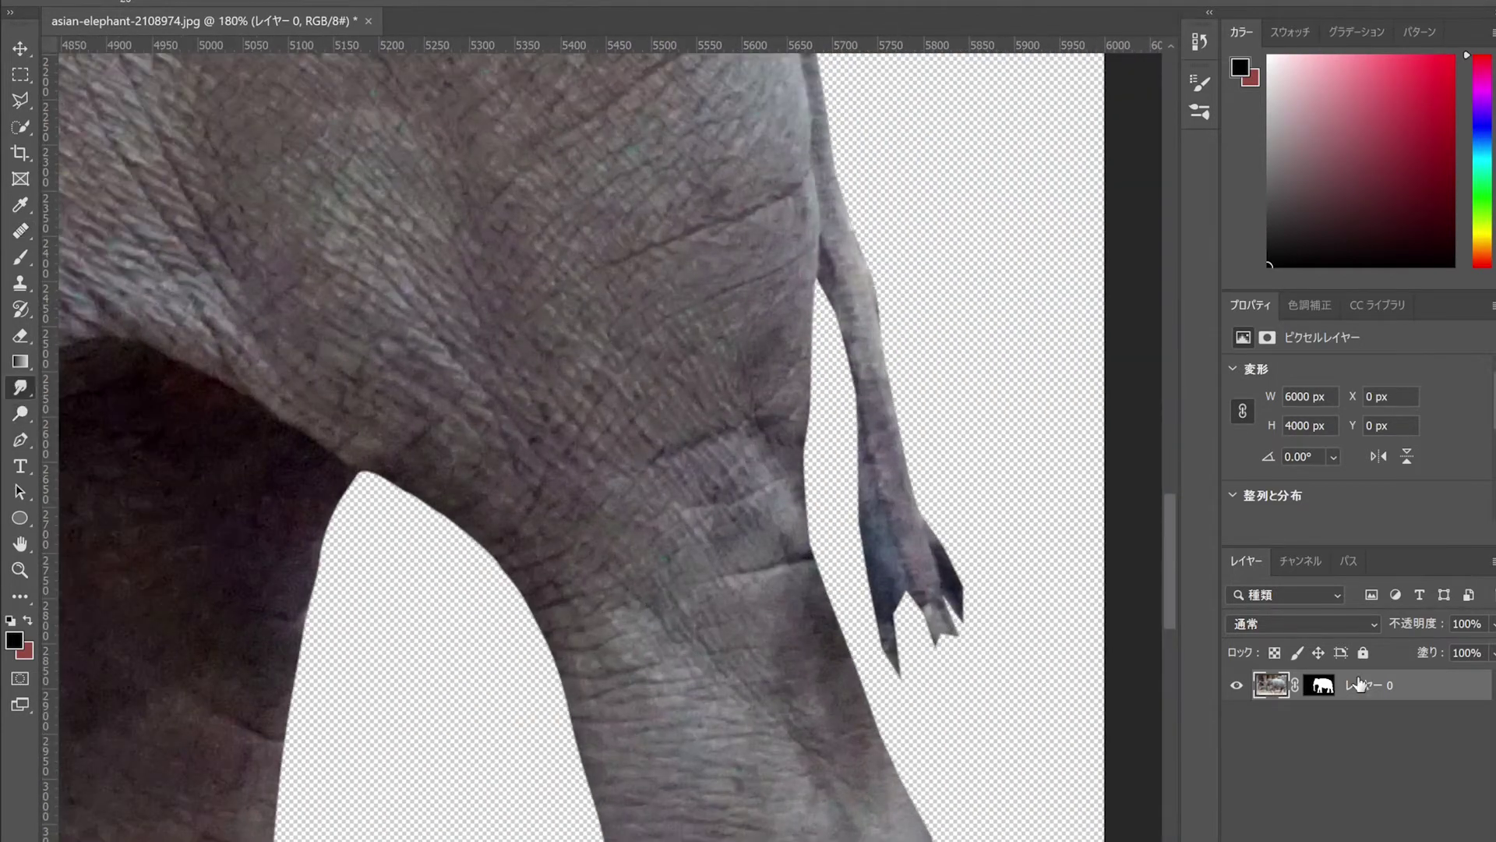
click(1319, 684)
click(1271, 684)
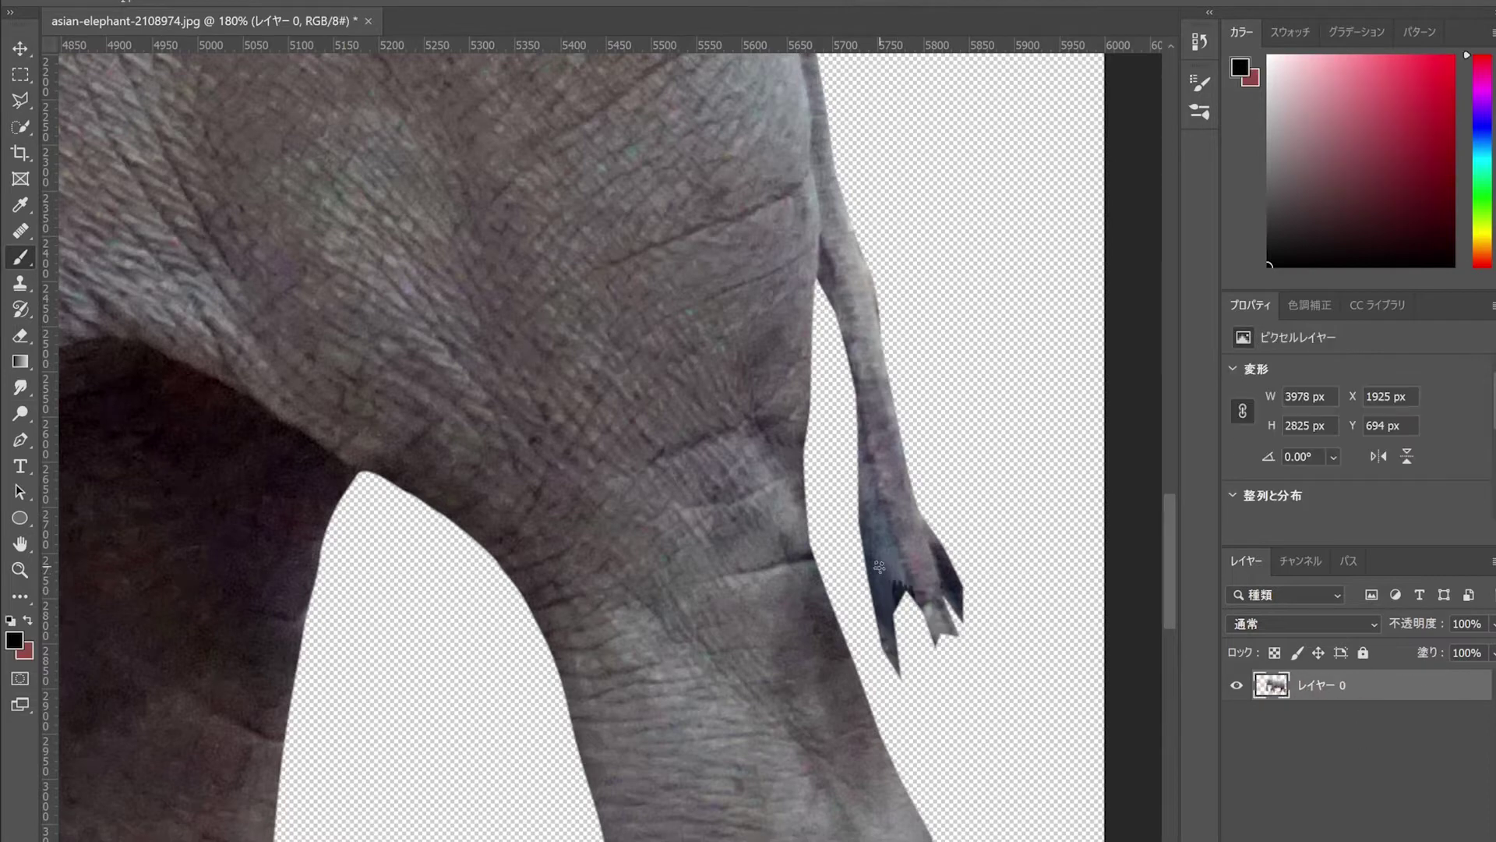
Step: Paint a black hairy tuft onto the tip of the elephant's tail
drag(912, 592, 938, 656)
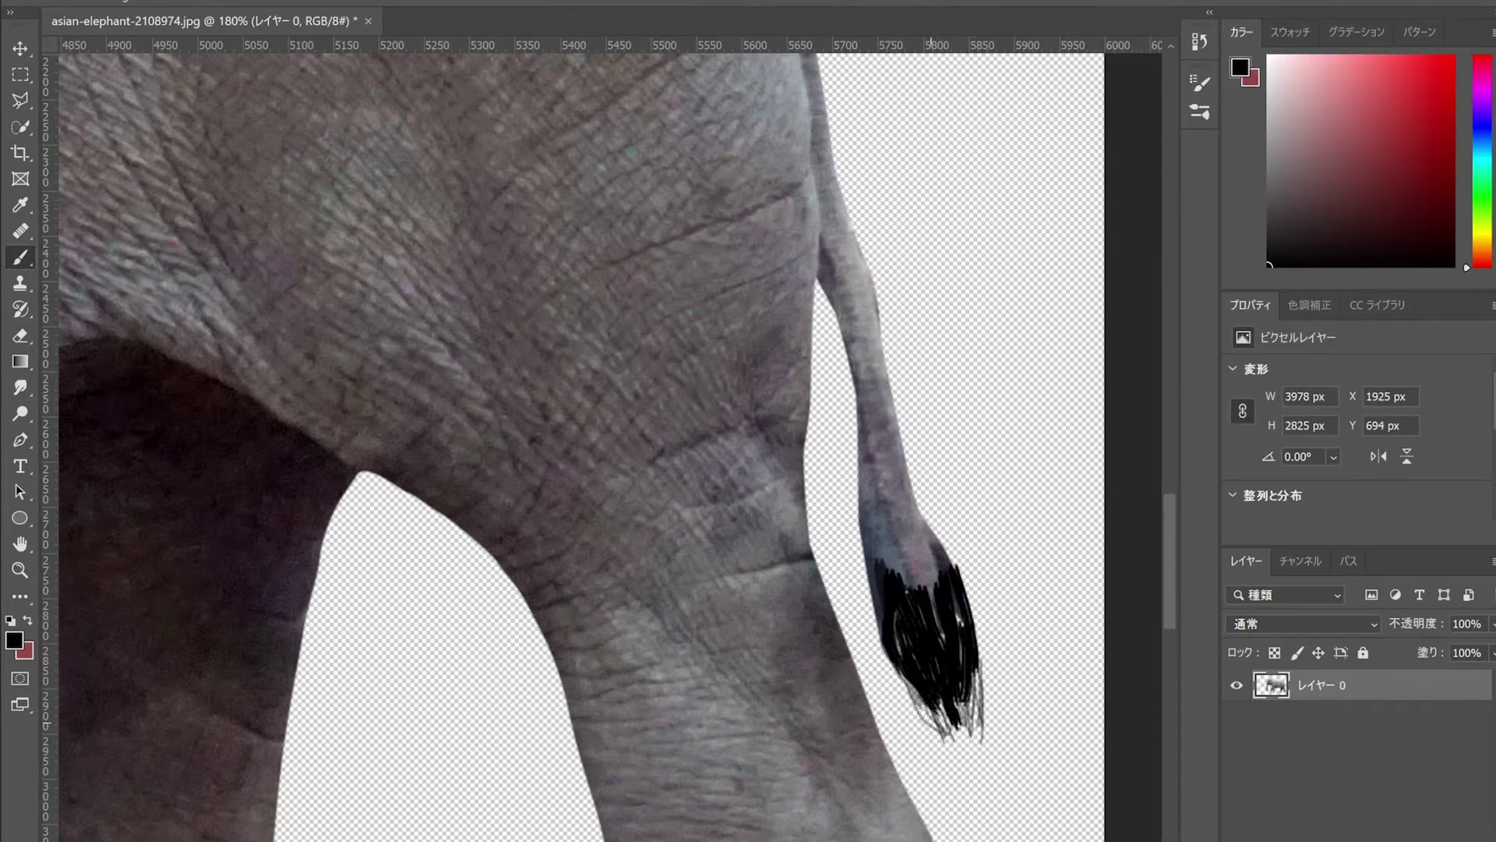
scroll(702, 216, down, 5)
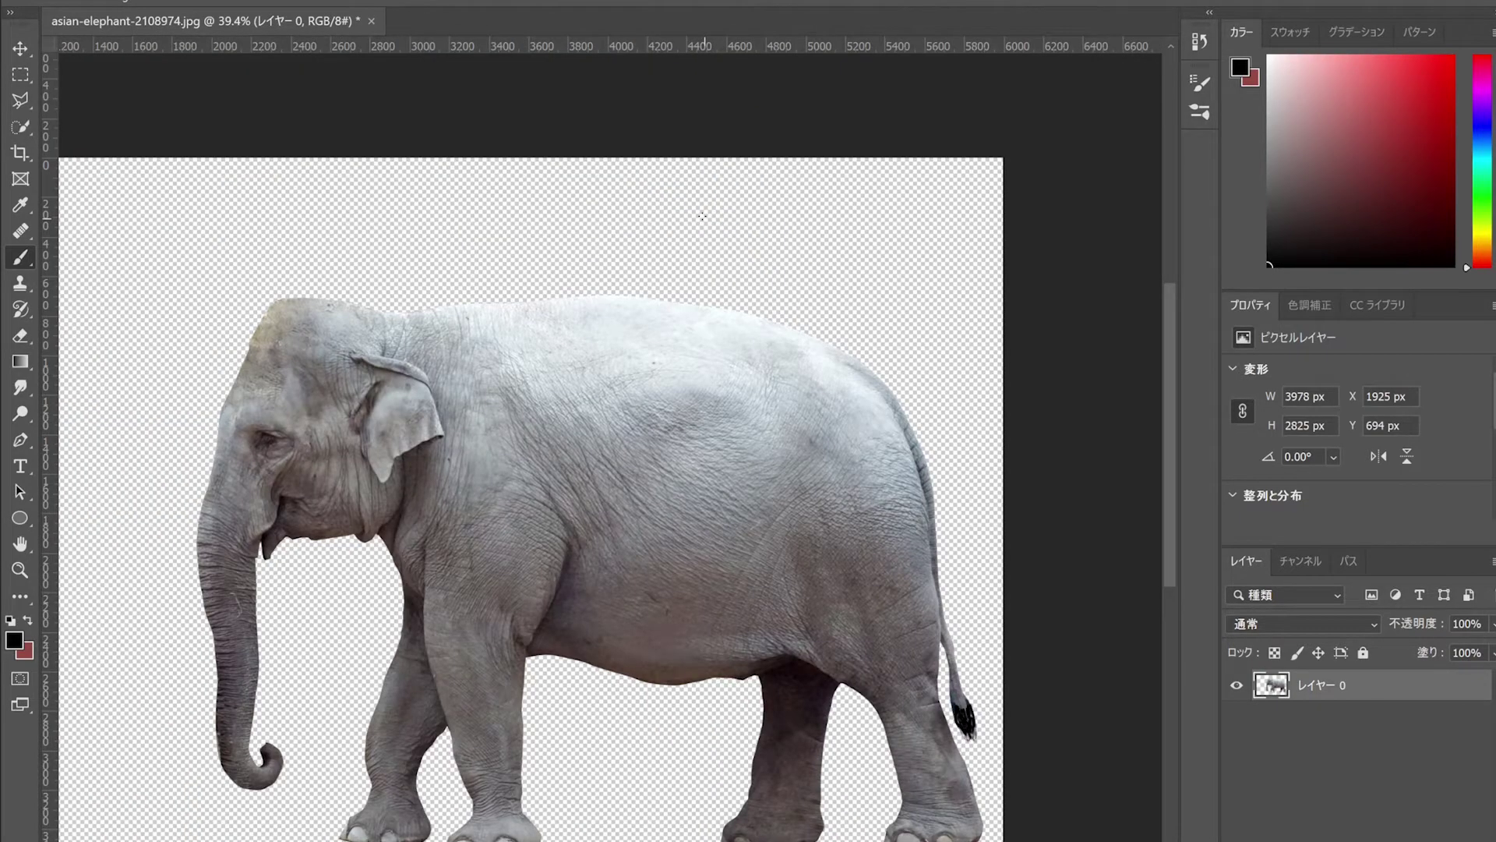
key(ctrl+t)
Step: Shrink the elephant and move it toward the upper left
drag(616, 705, 507, 350)
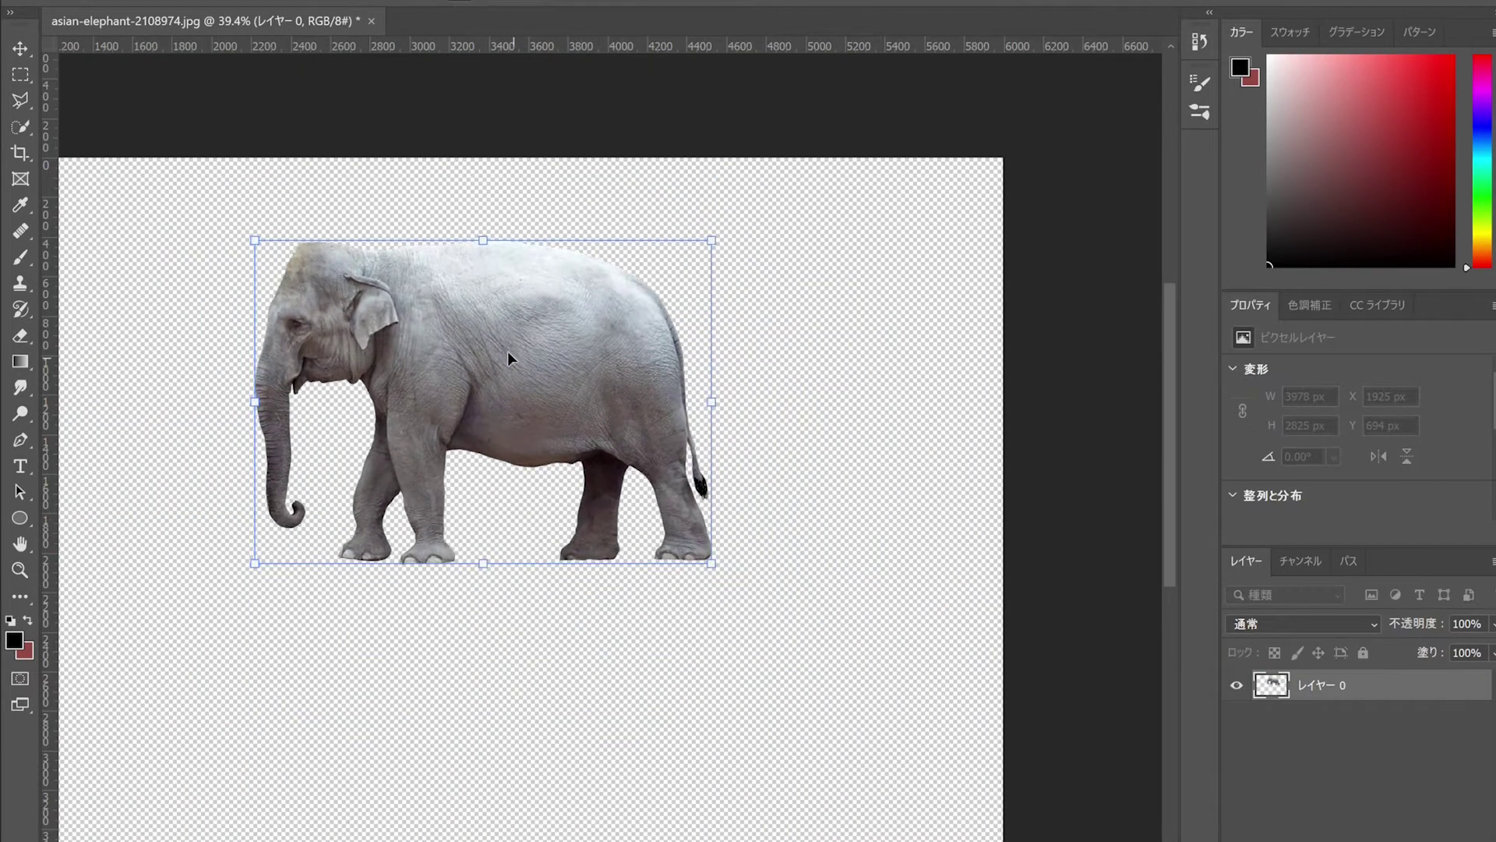
key(Return)
key(b)
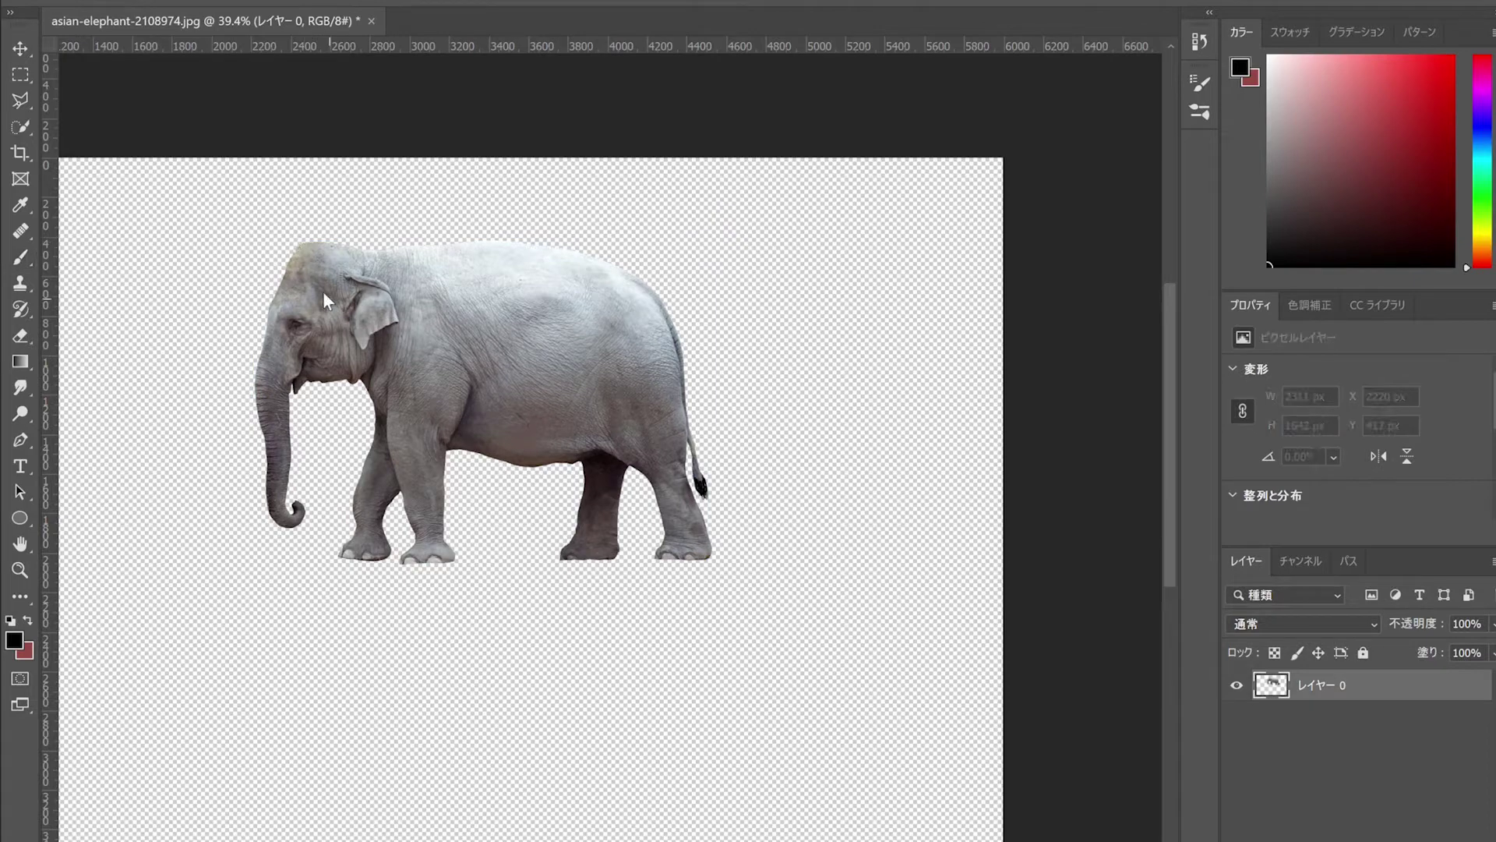
Step: Place Puppet Warp pins on the shoulder, head, rump, tail base and body
click(427, 301)
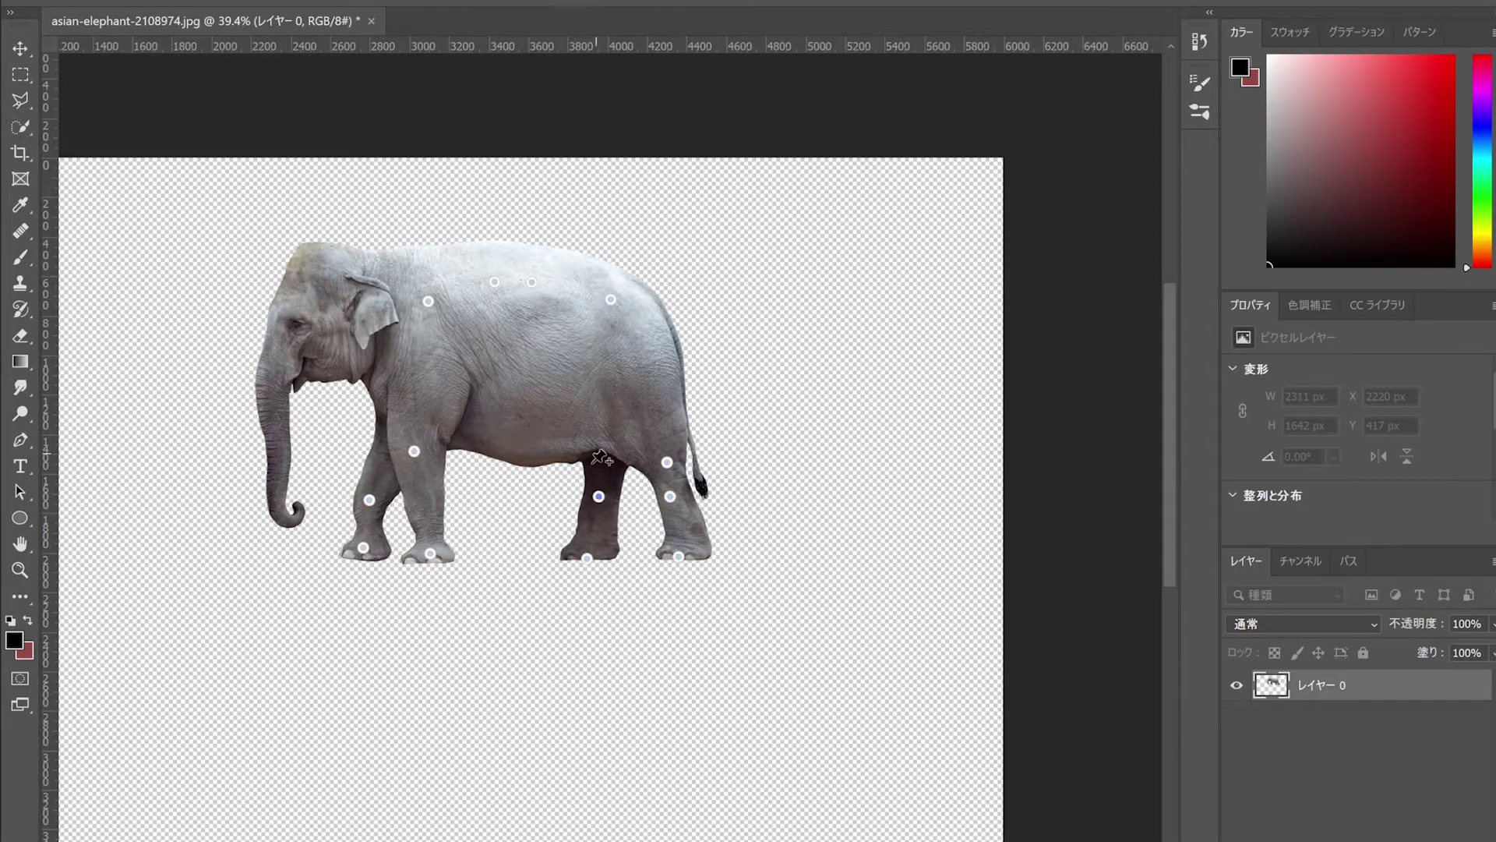
click(305, 273)
click(374, 269)
click(649, 295)
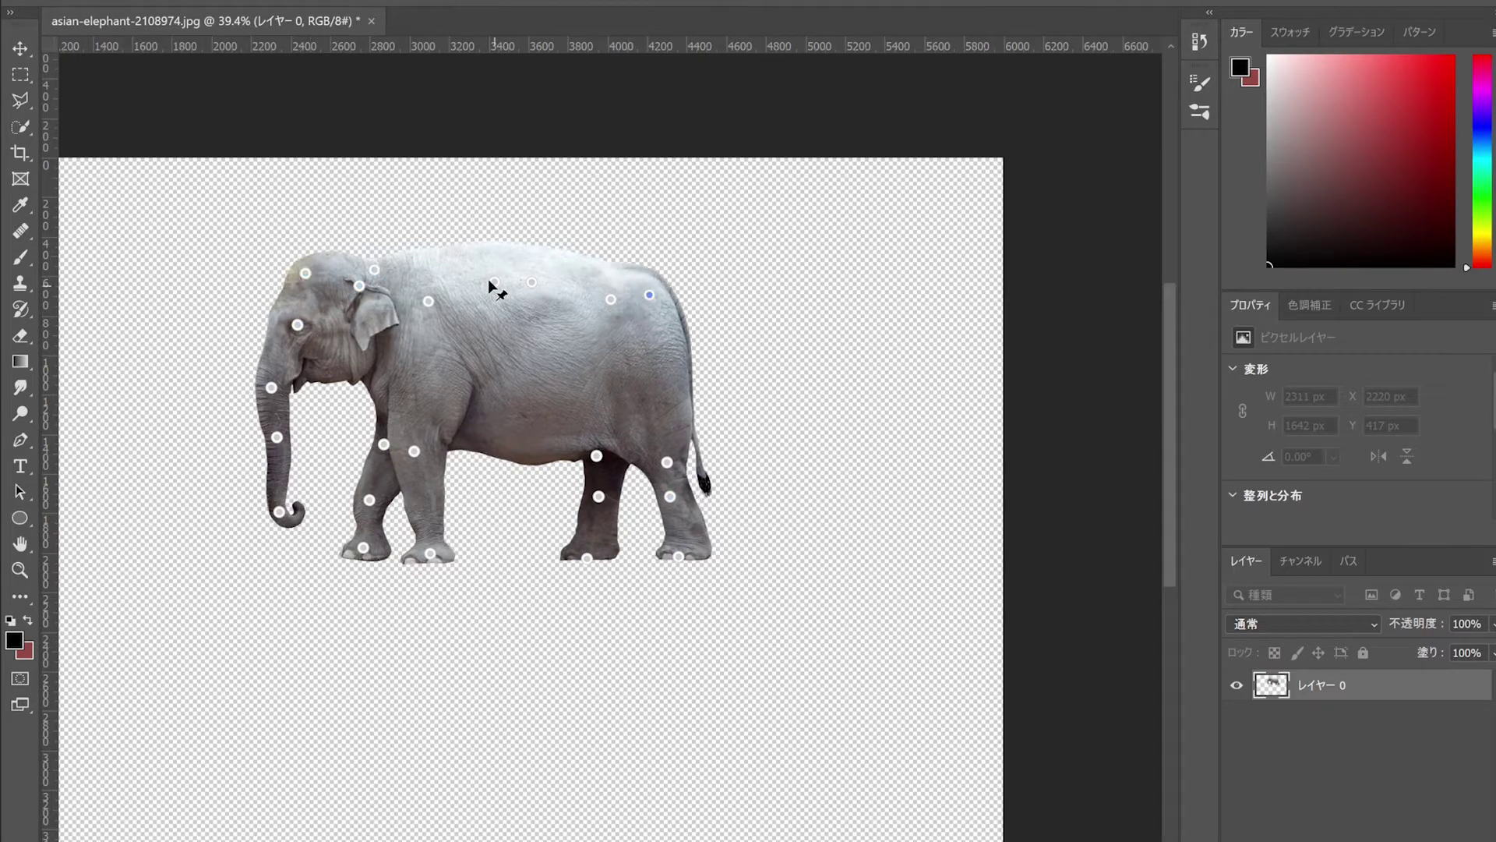
click(693, 435)
Step: Stretch the front and hind legs far downward into stilts and shift the head right
drag(367, 529, 360, 590)
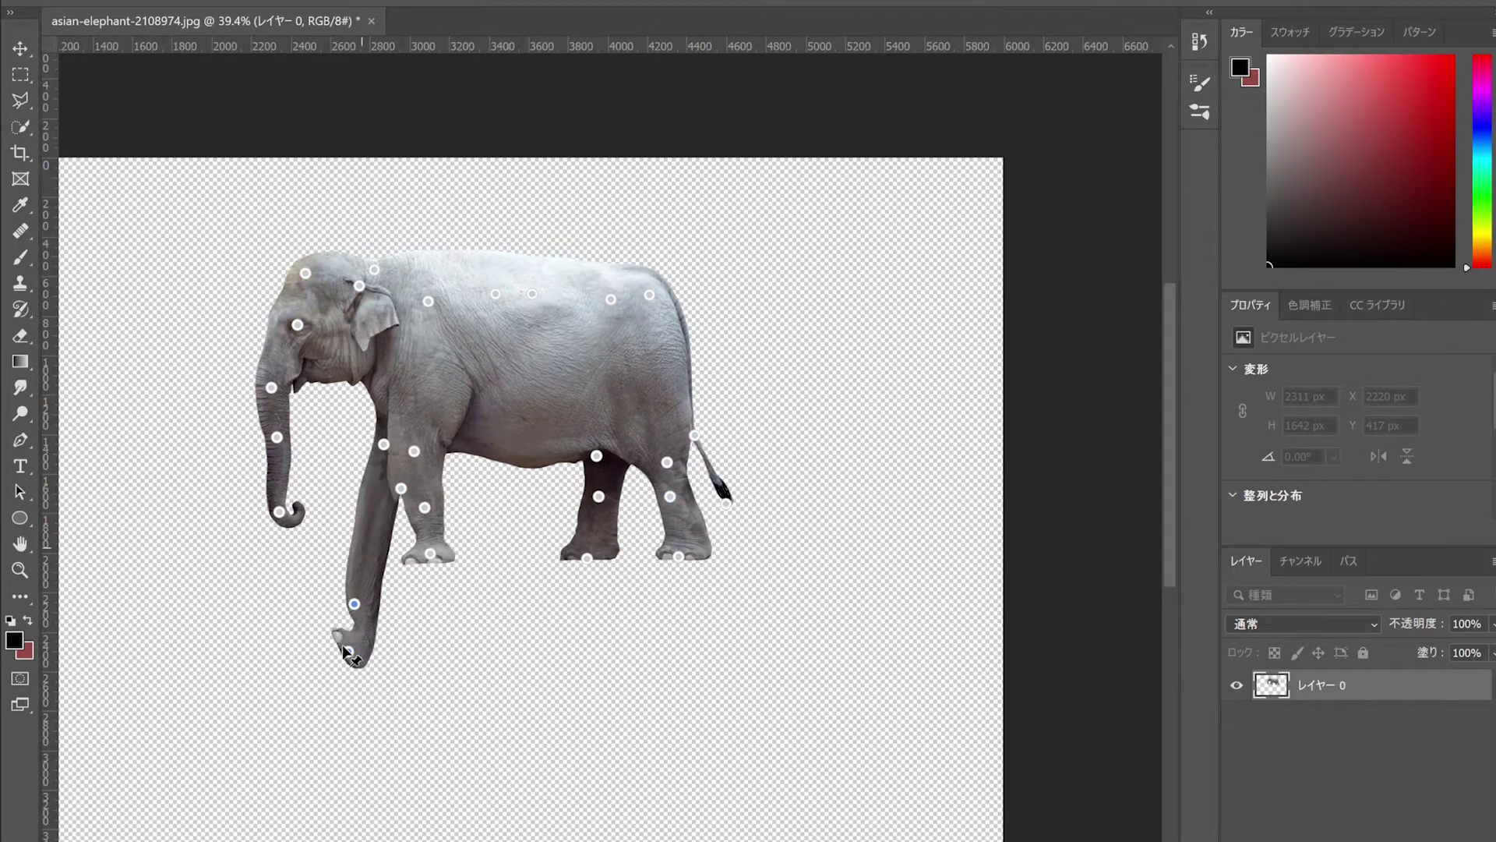
drag(426, 554, 419, 670)
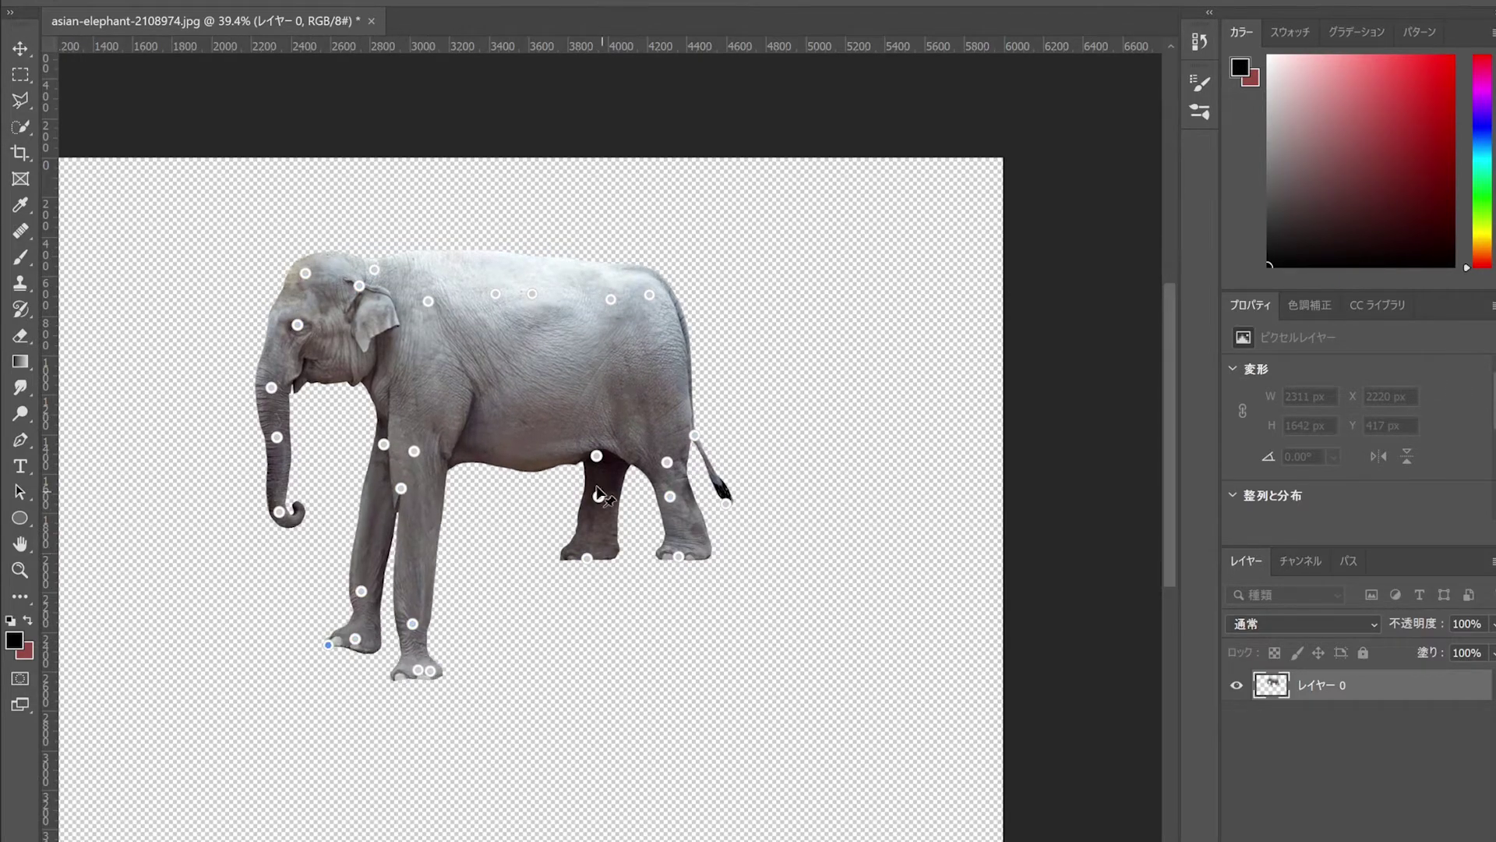
drag(599, 493, 597, 611)
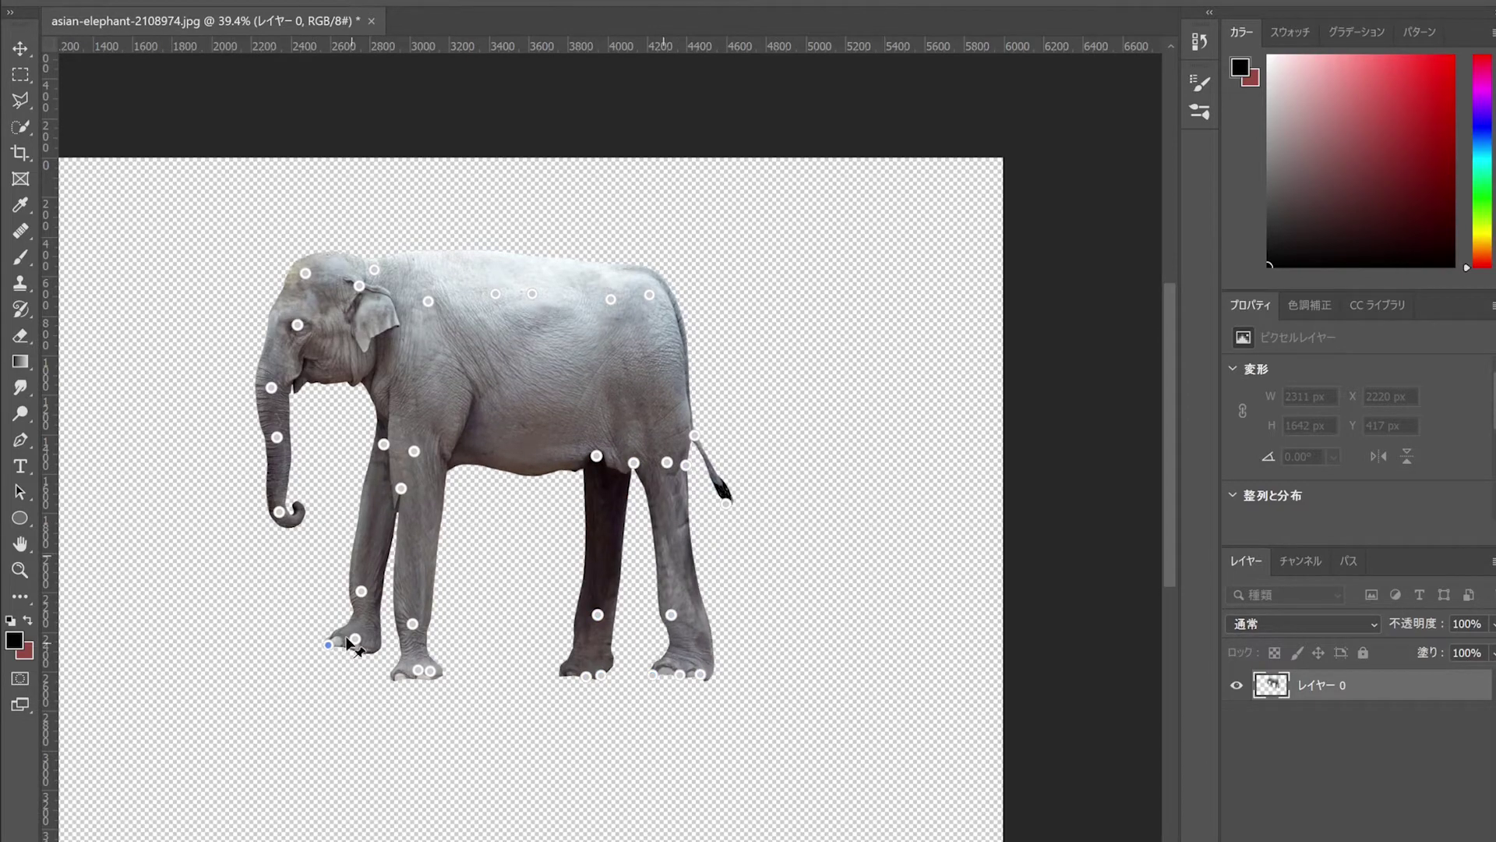
drag(348, 640, 342, 667)
scroll(290, 324, up, 5)
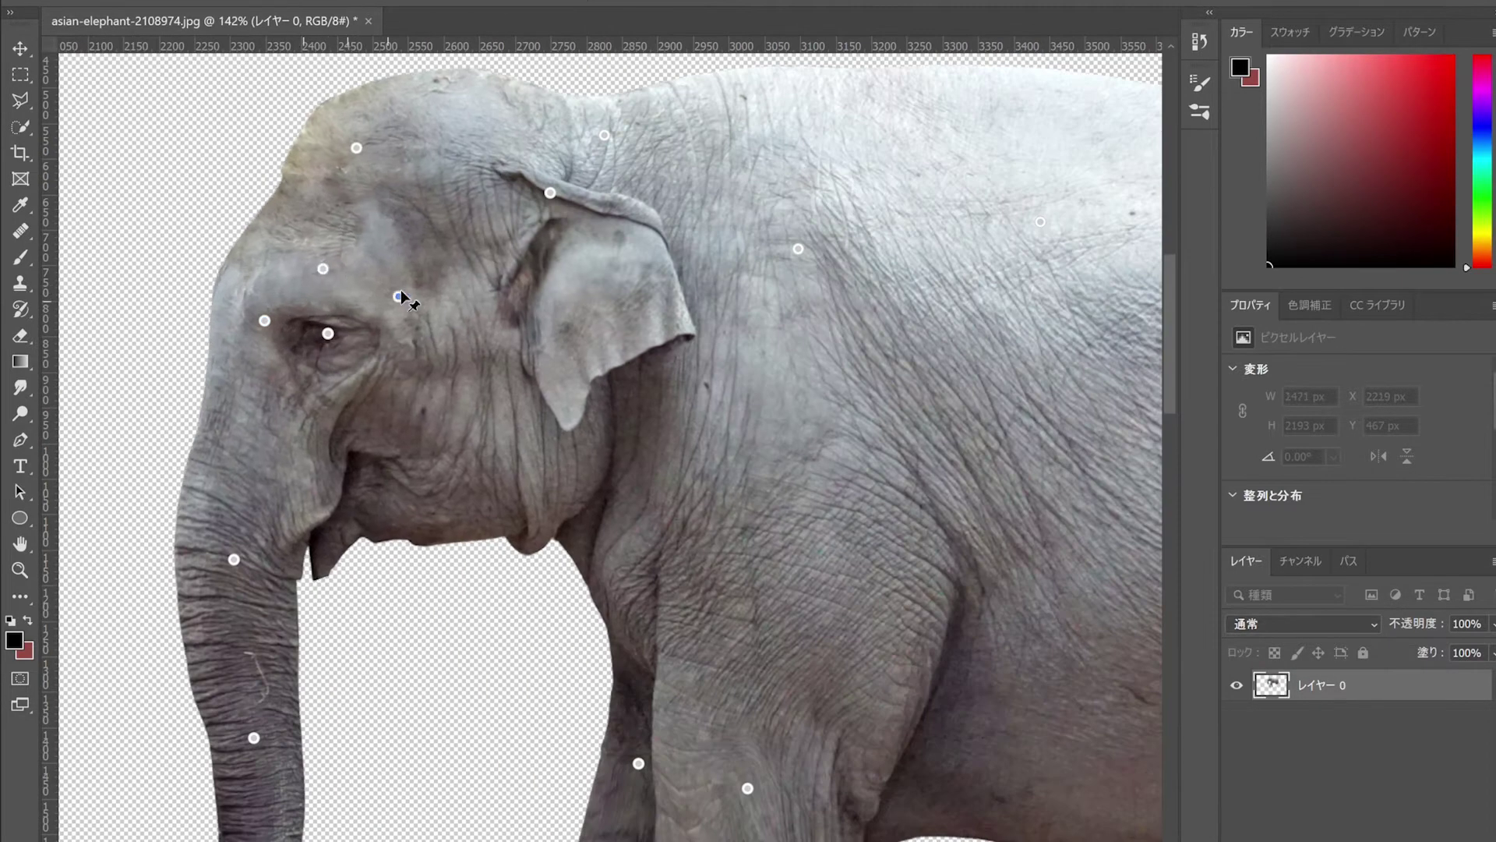
scroll(362, 458, down, 3)
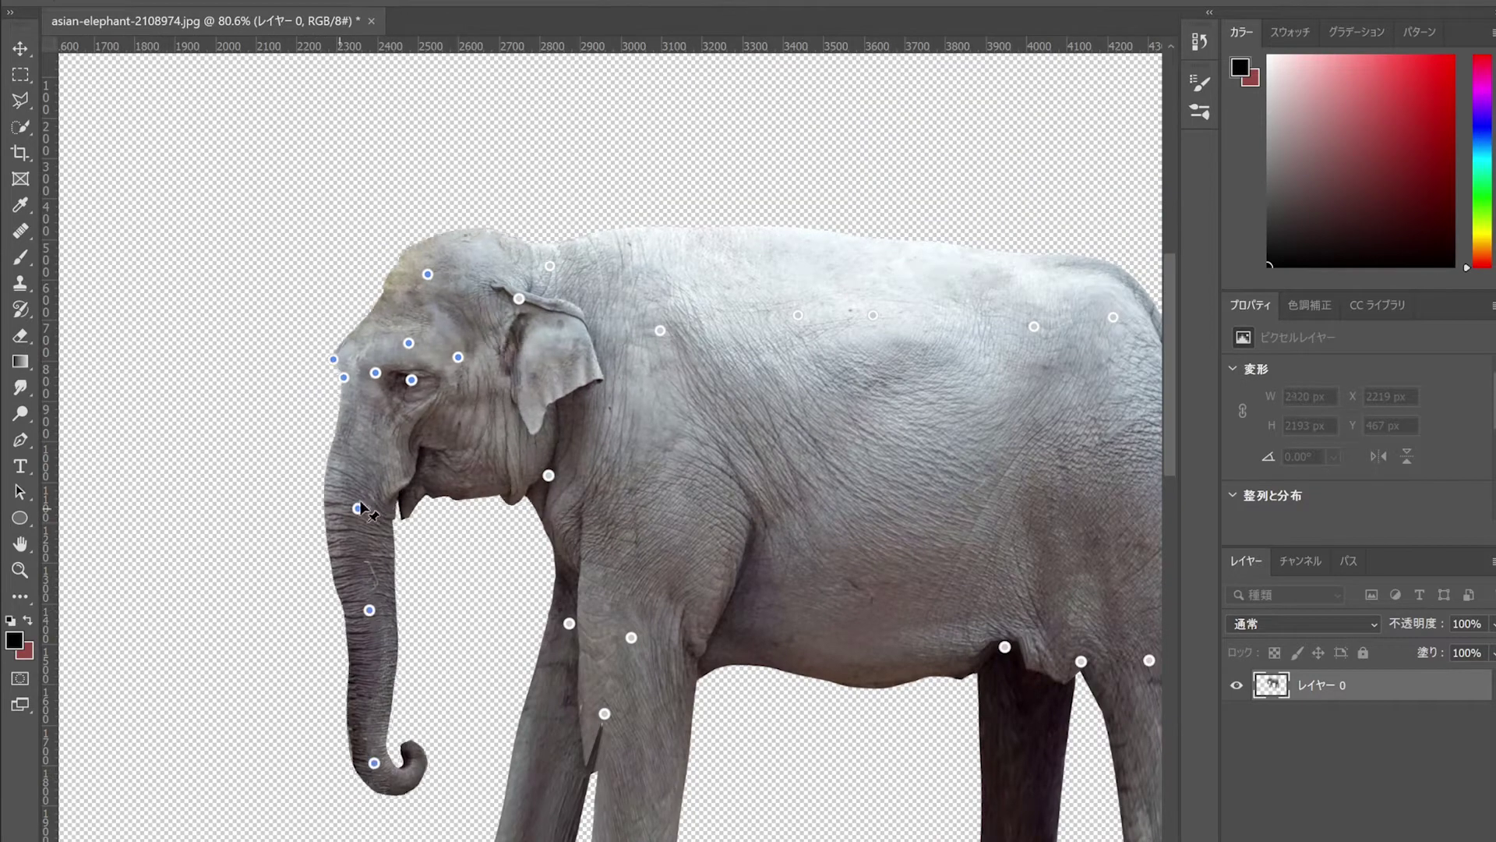
drag(304, 534, 366, 536)
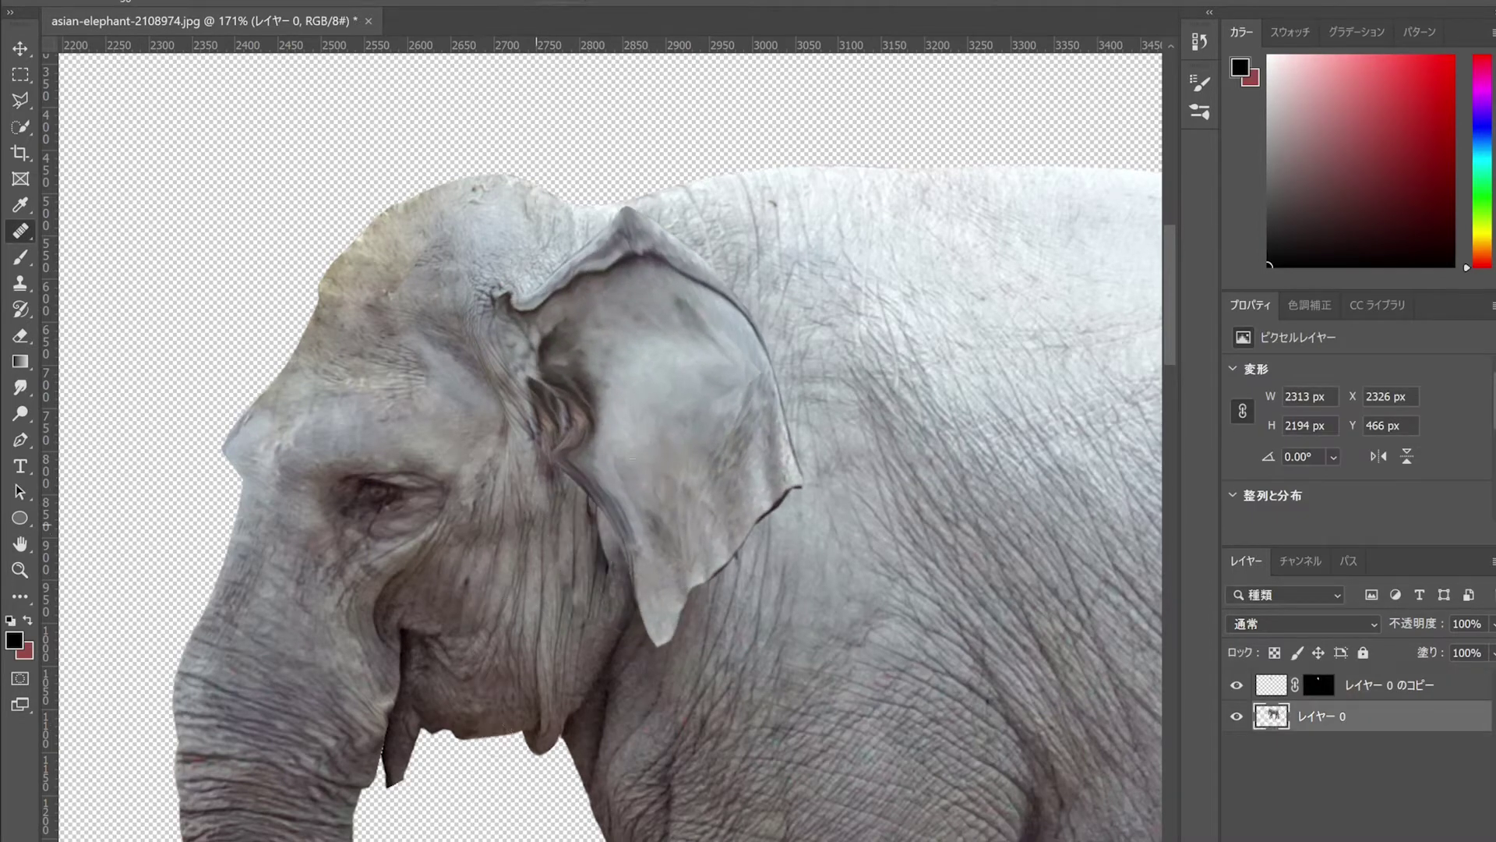
Step: Merge the elephant layers, add wrinkle texture to the ear, and pin the eye for warping
key(ctrl+e)
drag(623, 280, 670, 483)
drag(724, 374, 708, 535)
click(1291, 191)
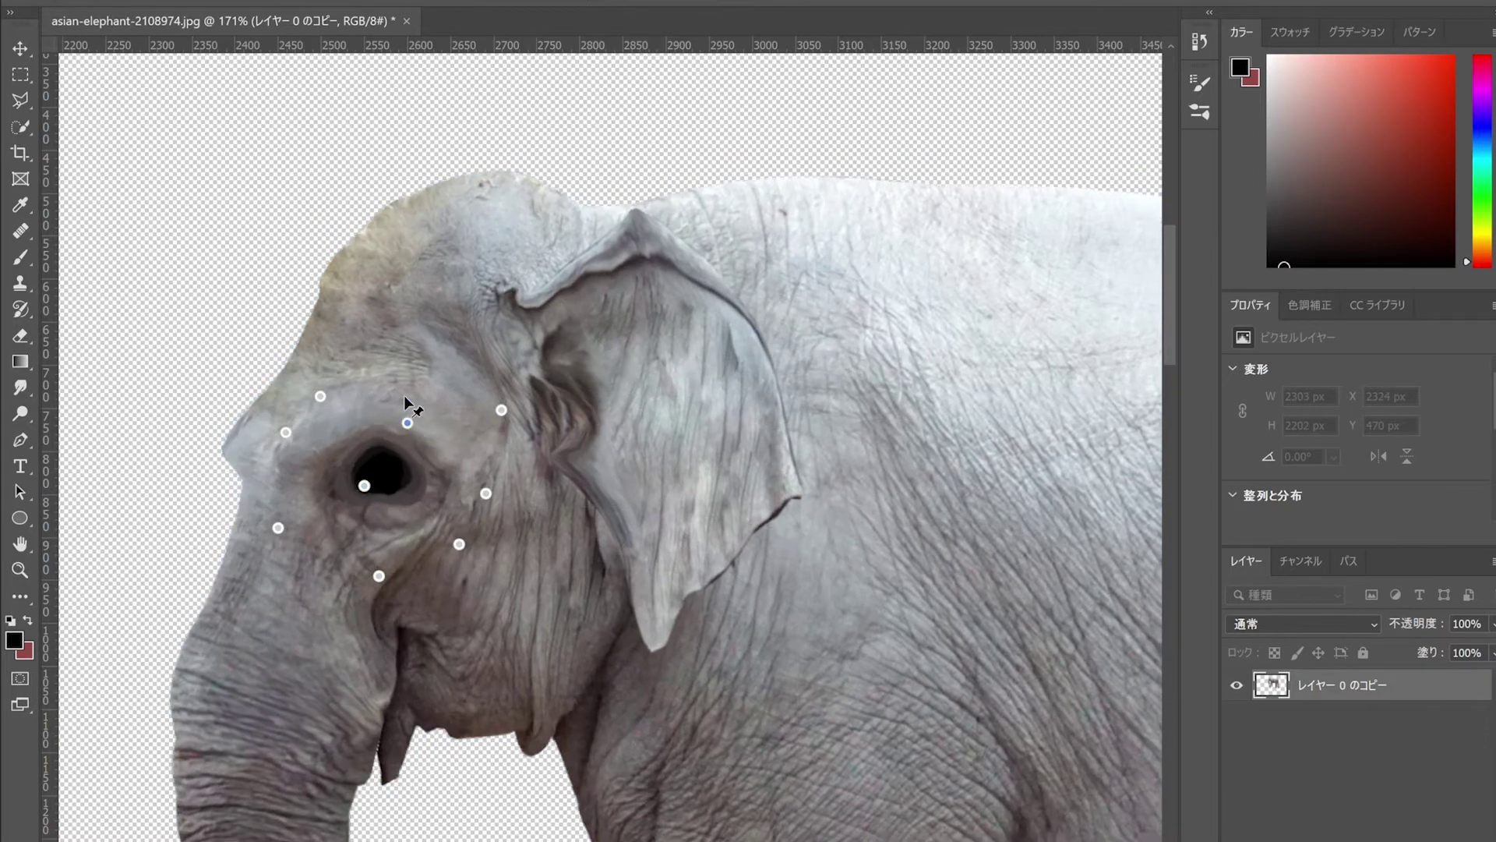
click(359, 504)
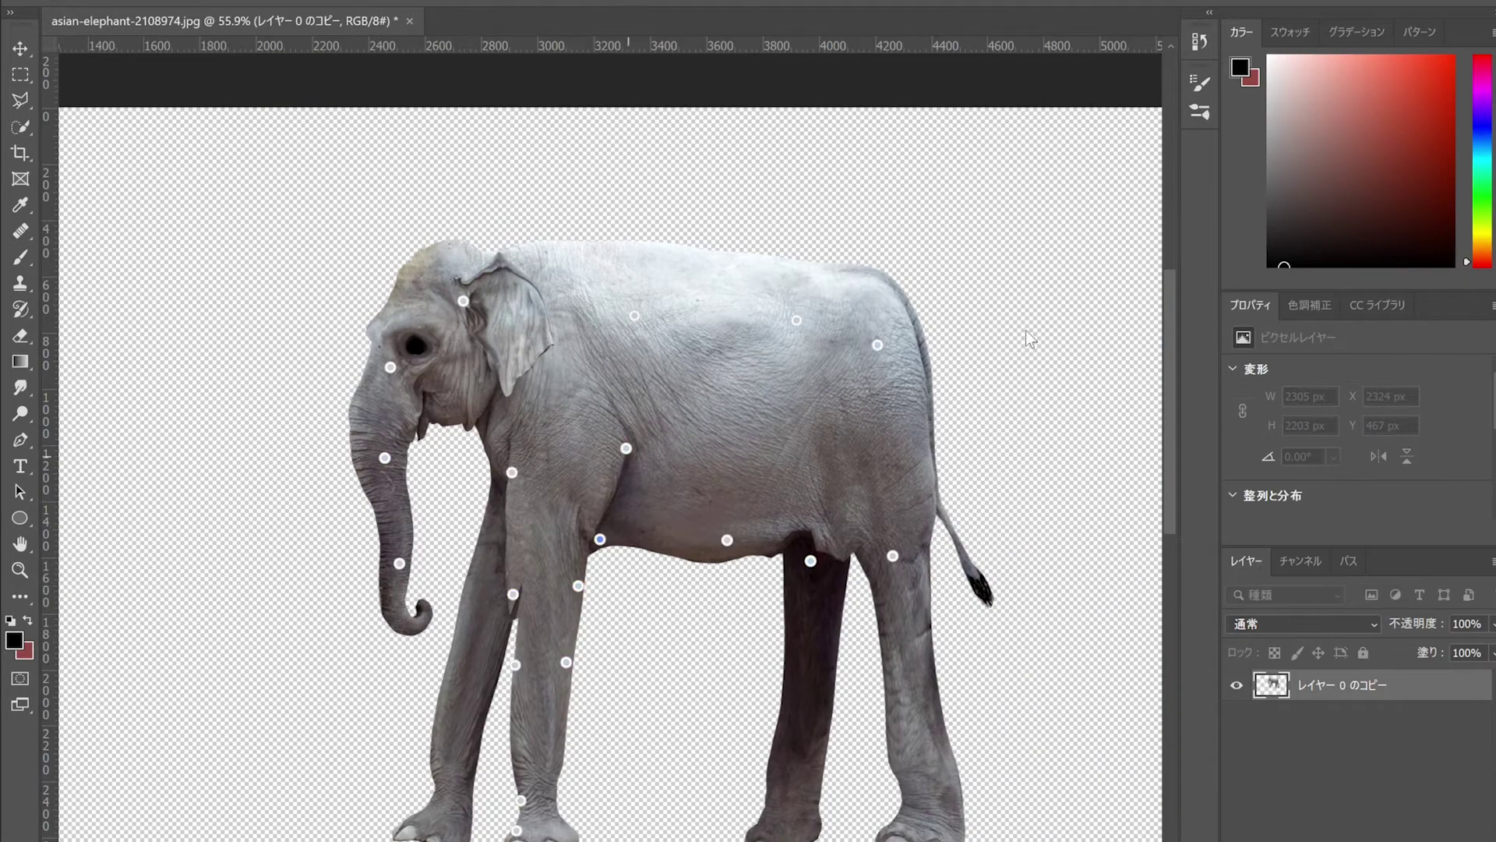
Step: Commit the face warp, add a new layer, and undo the dark belly wrinkle strokes
key(Return)
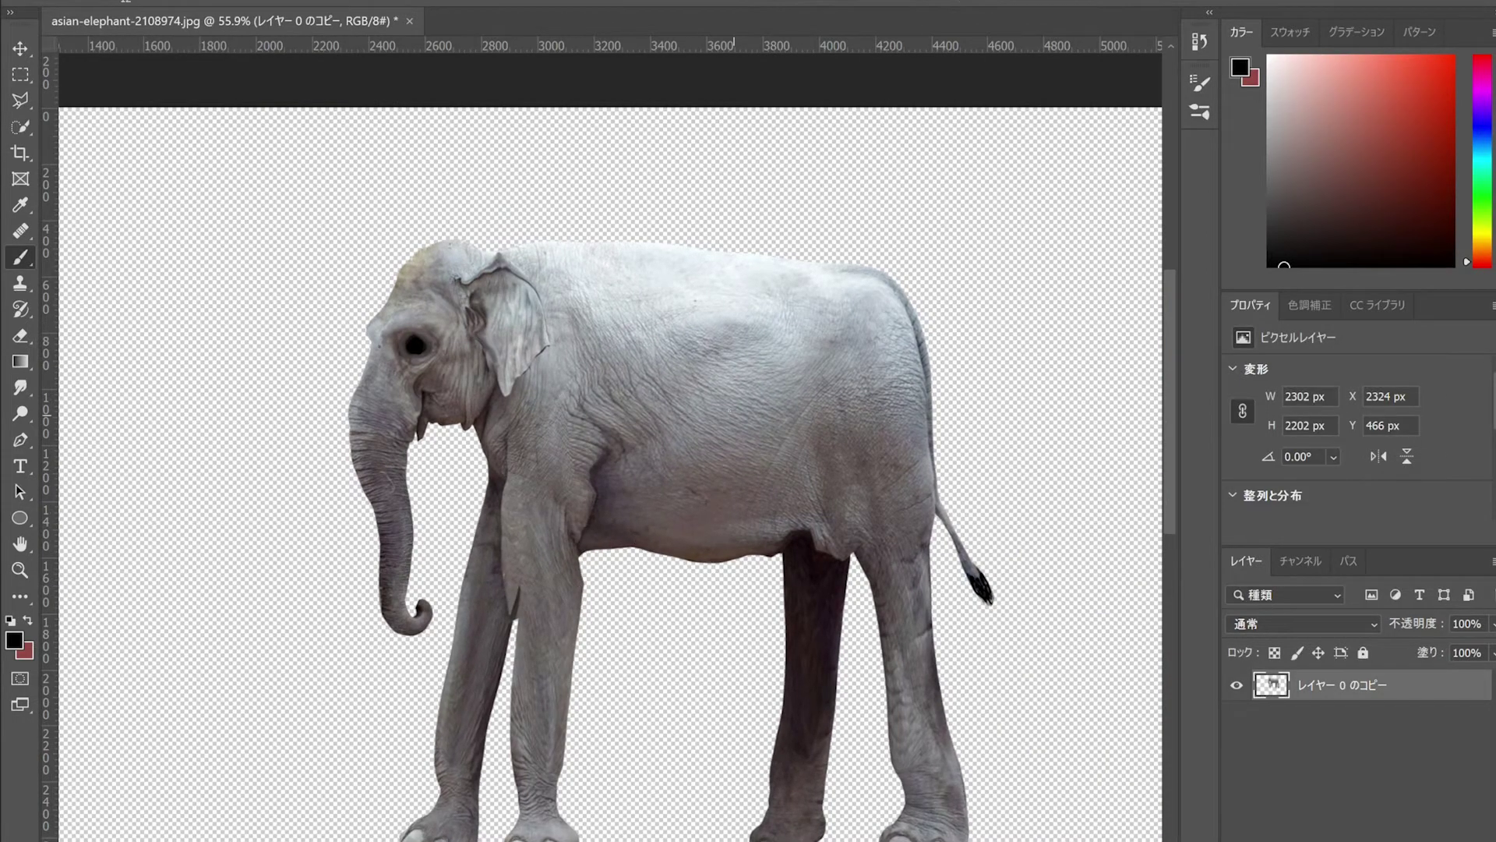
key(ctrl+shift+alt+n)
drag(612, 394, 781, 432)
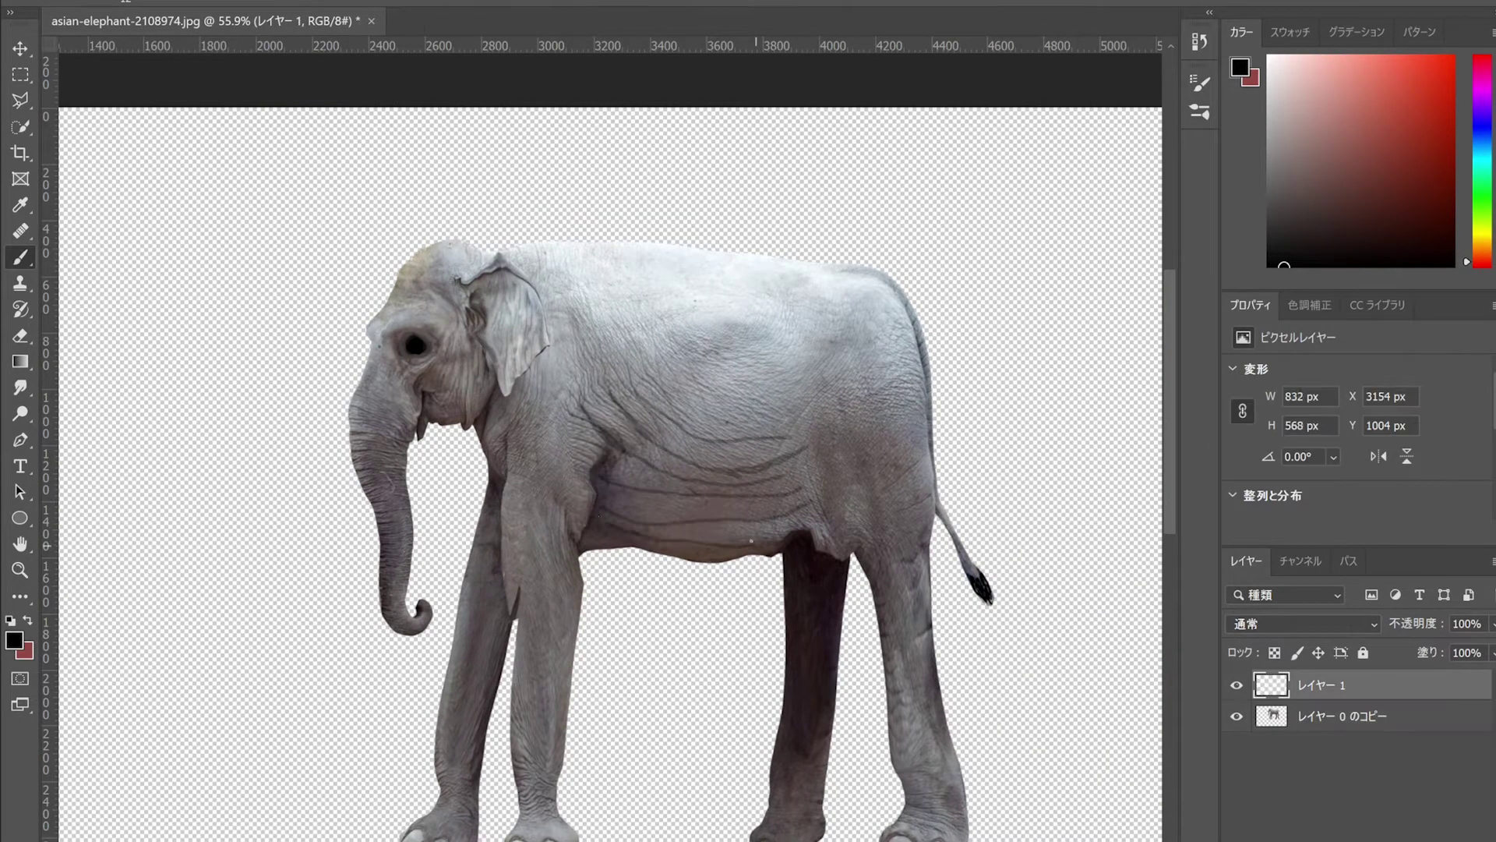
key(ctrl+z)
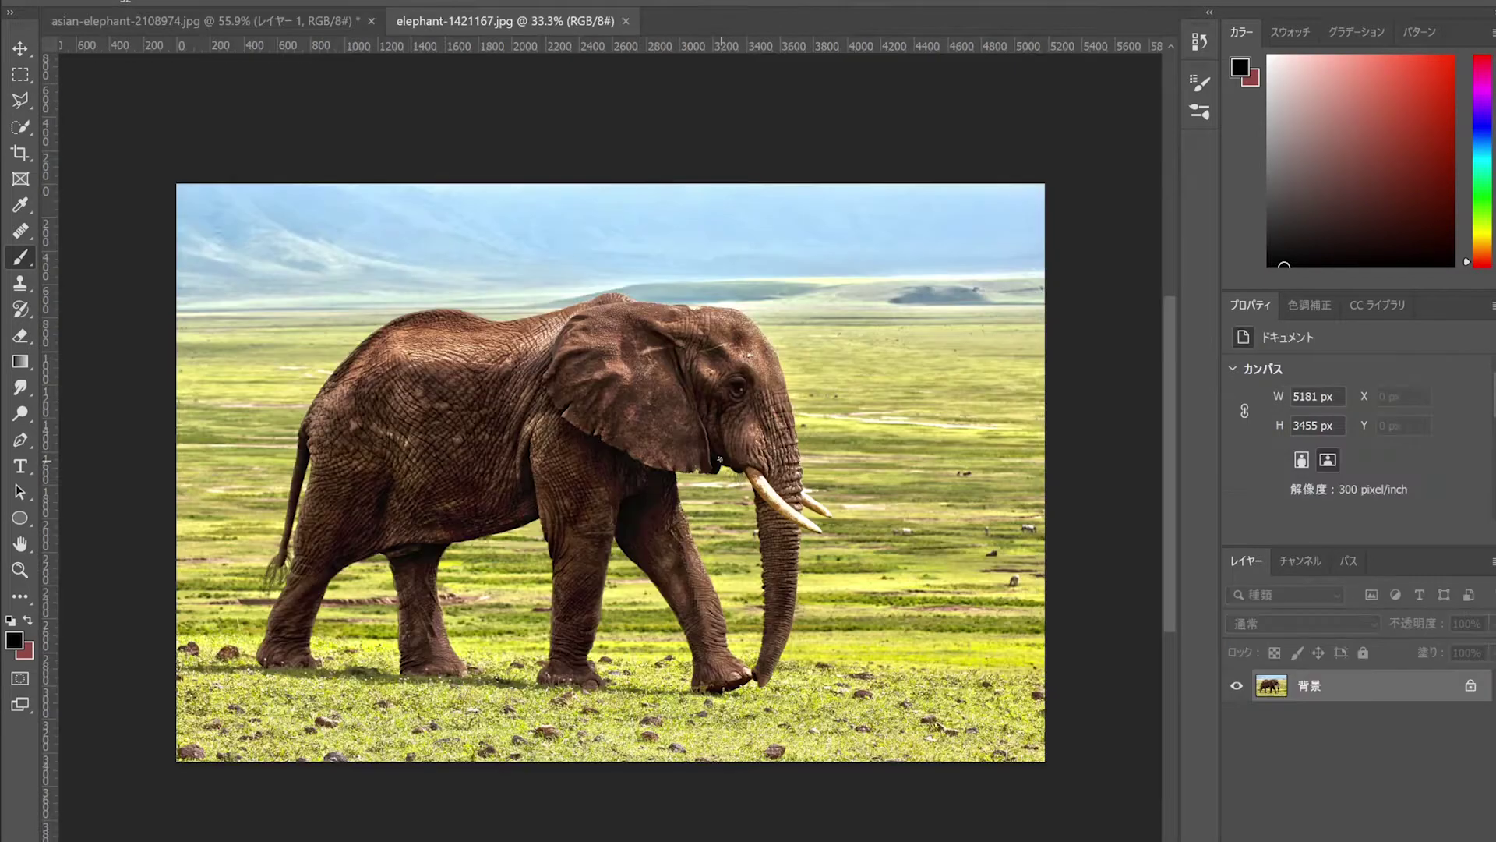
Step: Trace the tusk in elephant-1421167.jpg and mask its layer down to just the tusk
key(p)
scroll(928, 498, up, 3)
click(924, 496)
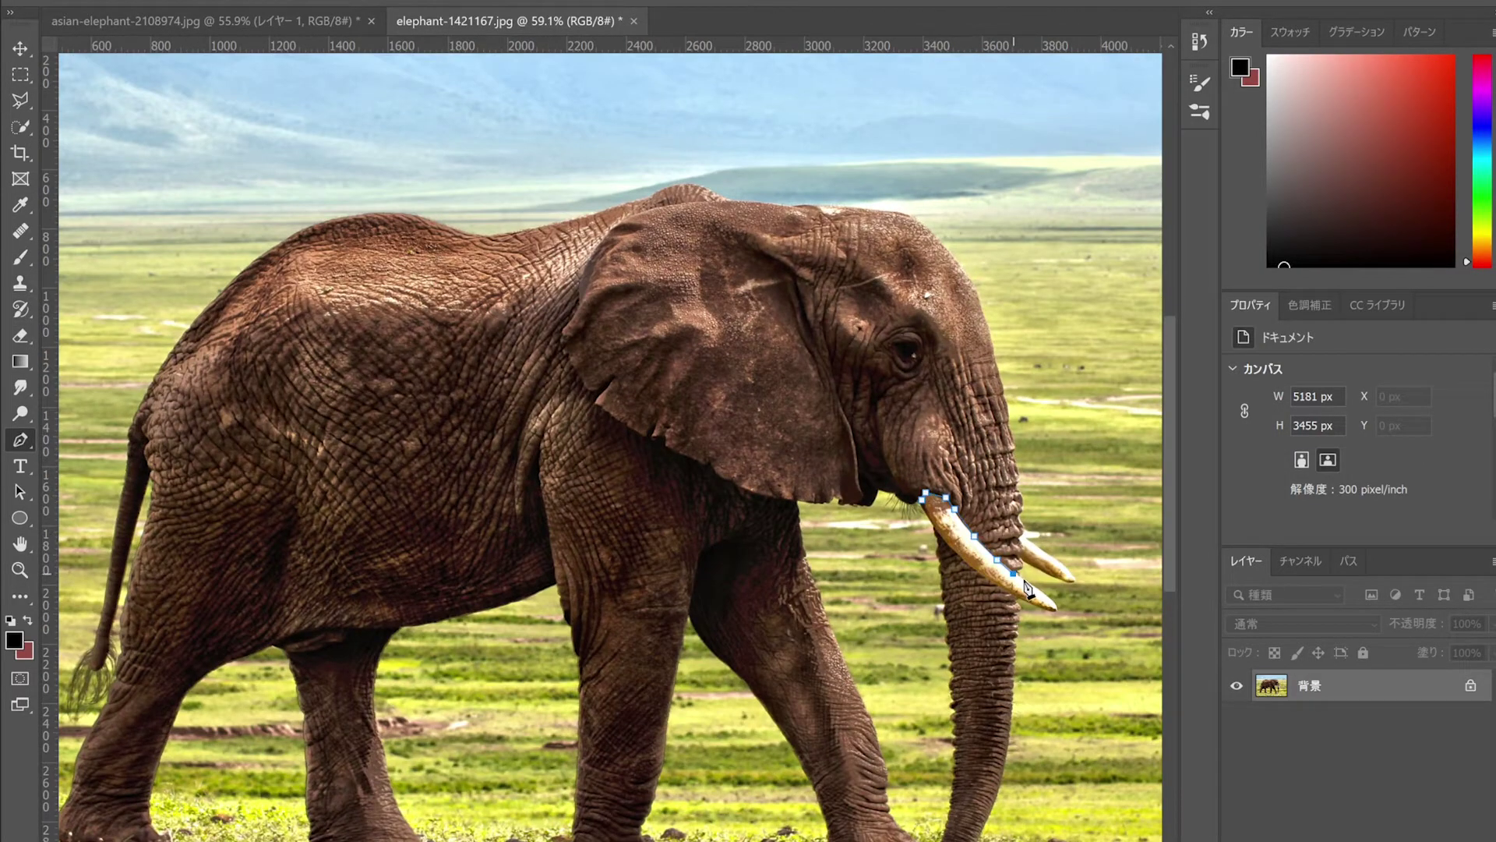
click(1340, 561)
ctrl+click(1278, 607)
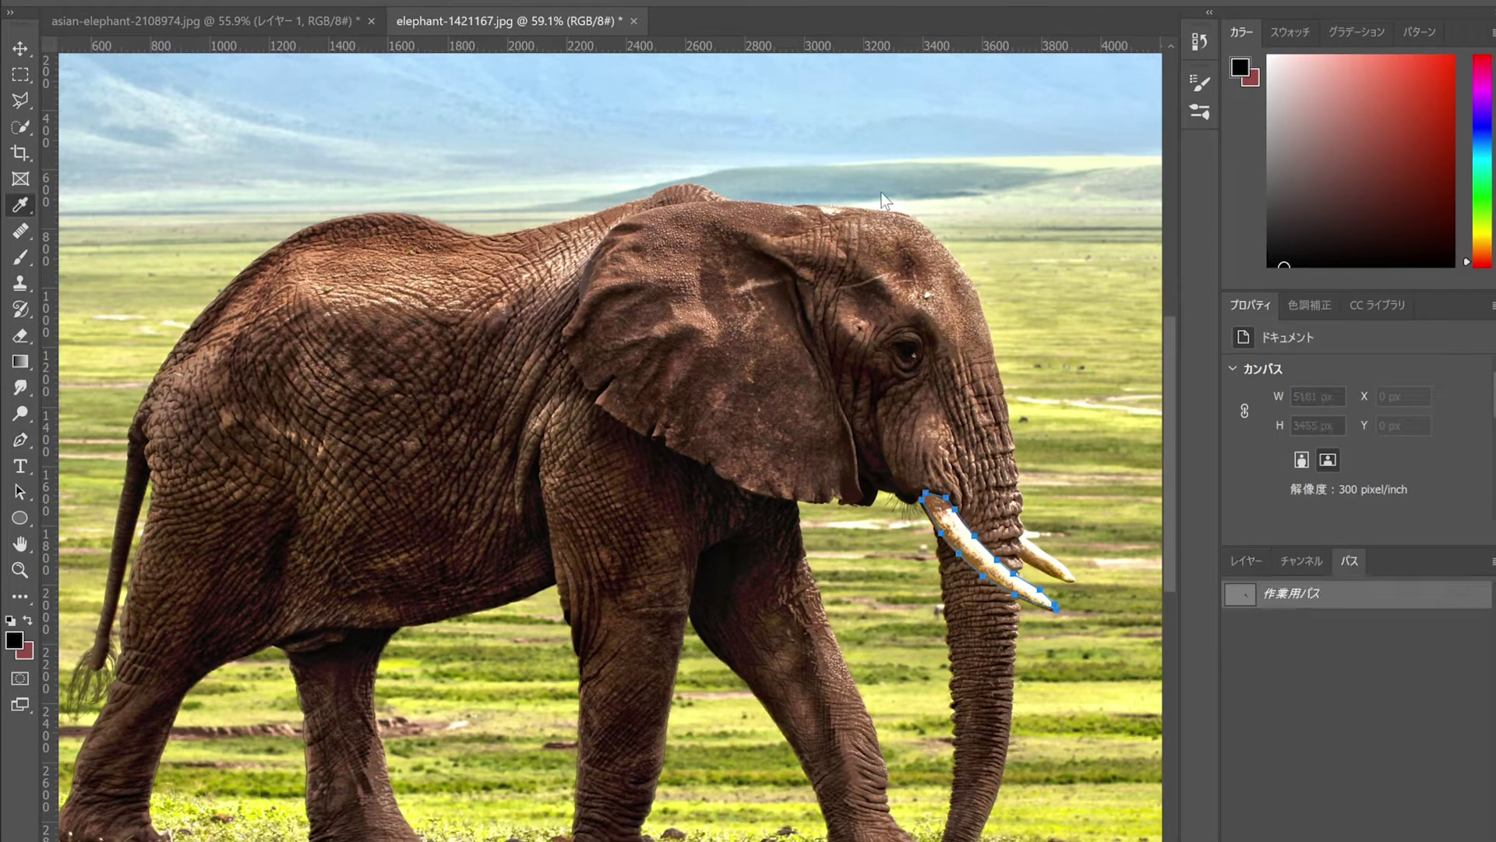
click(1246, 561)
click(1315, 834)
double_click(1318, 685)
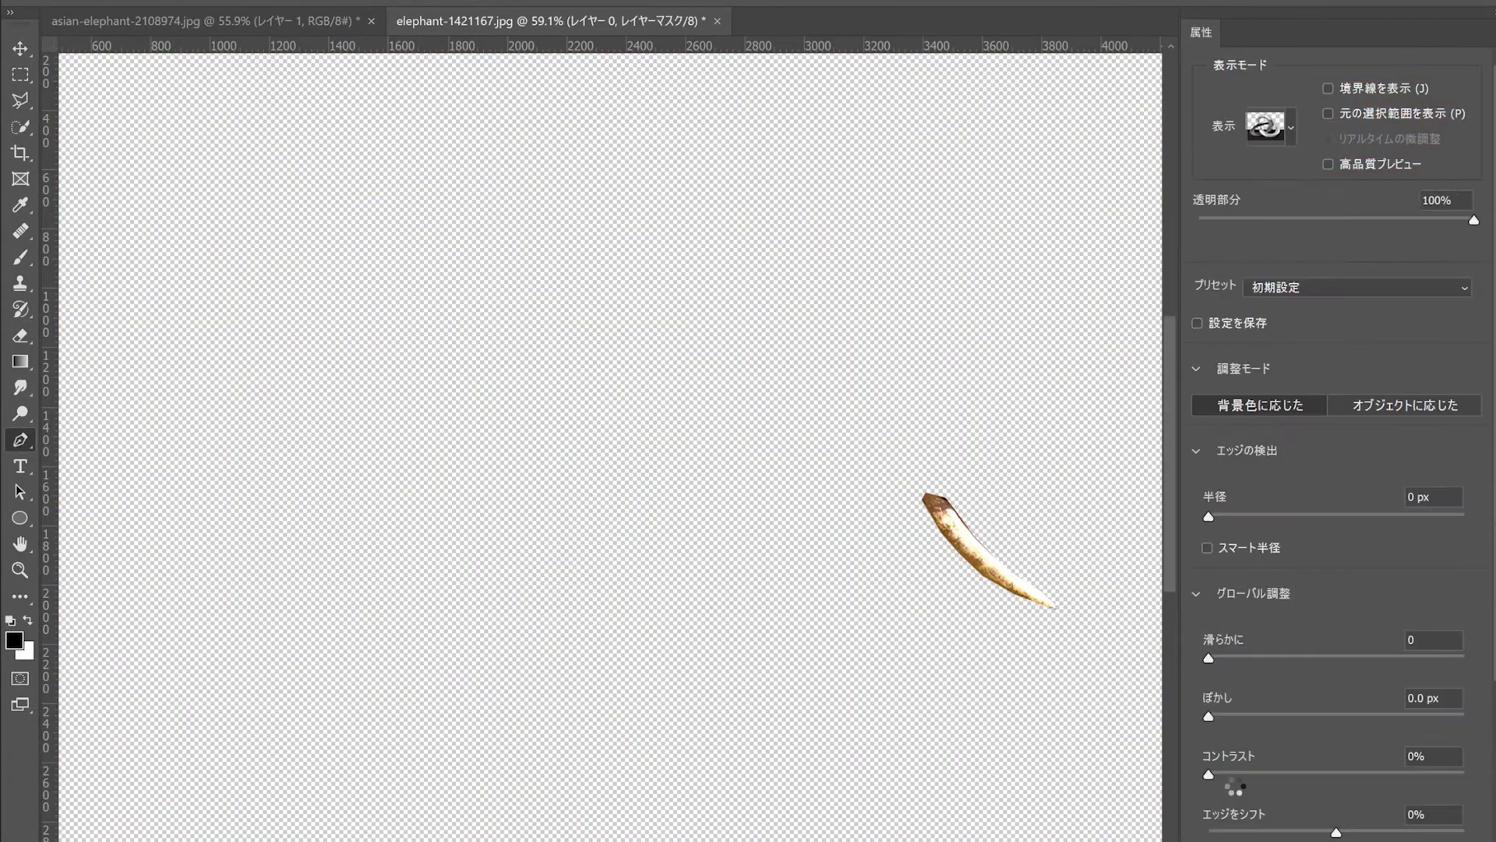
click(1419, 813)
Step: Drag the tusk cutout into the grey elephant document and refine its mask edges
key(v)
mouse_move(672, 394)
mouse_down()
mouse_move(121, 30)
mouse_move(667, 383)
mouse_move(7, 370)
mouse_move(1099, 366)
mouse_up()
double_click(1318, 684)
key(Return)
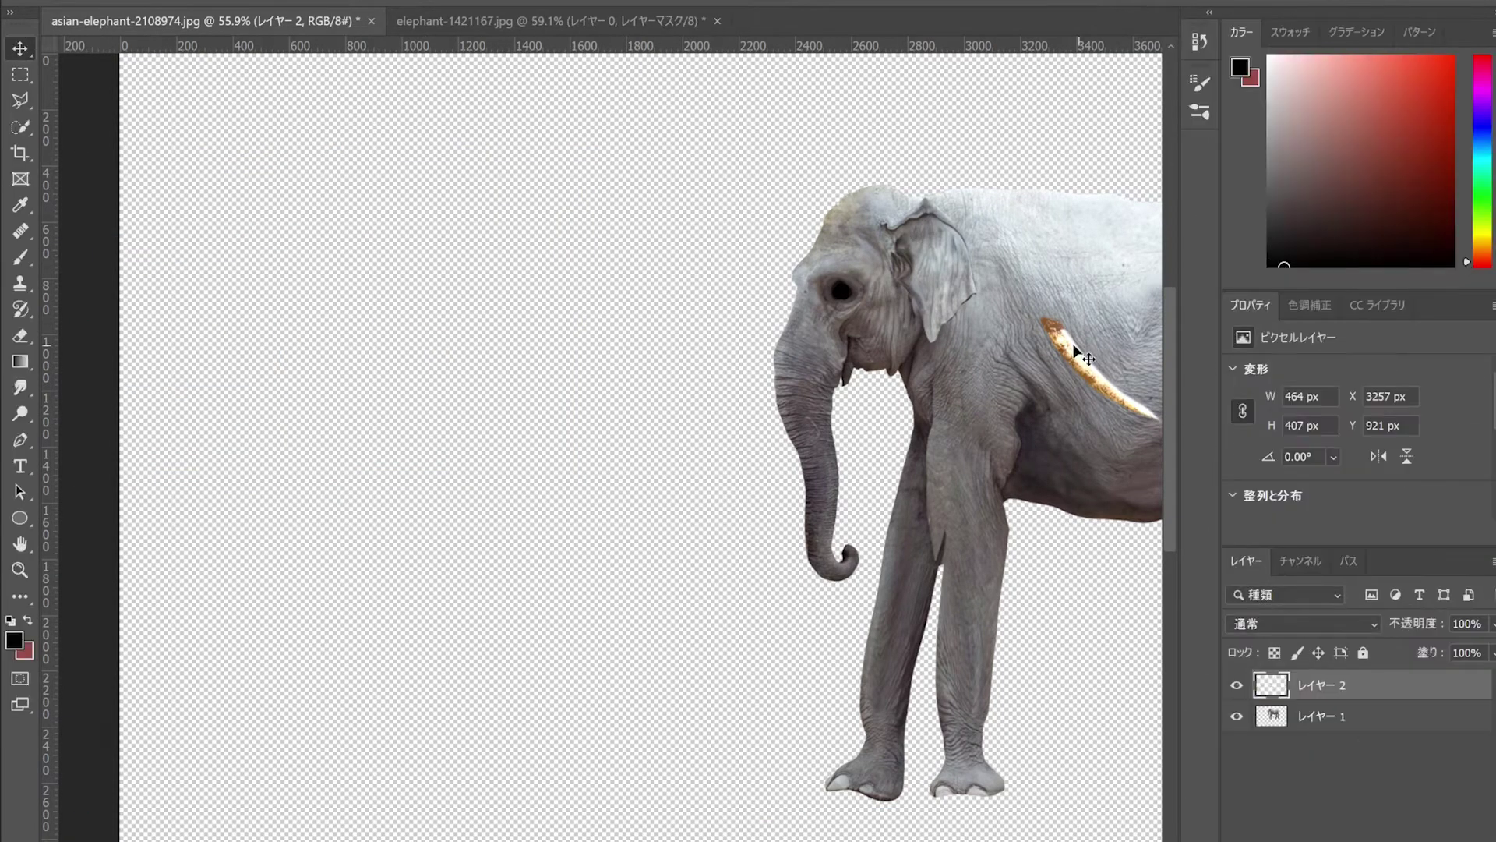
Step: Move the tusk from the shoulder to the mouth and rotate it into place
scroll(875, 557, right, 3)
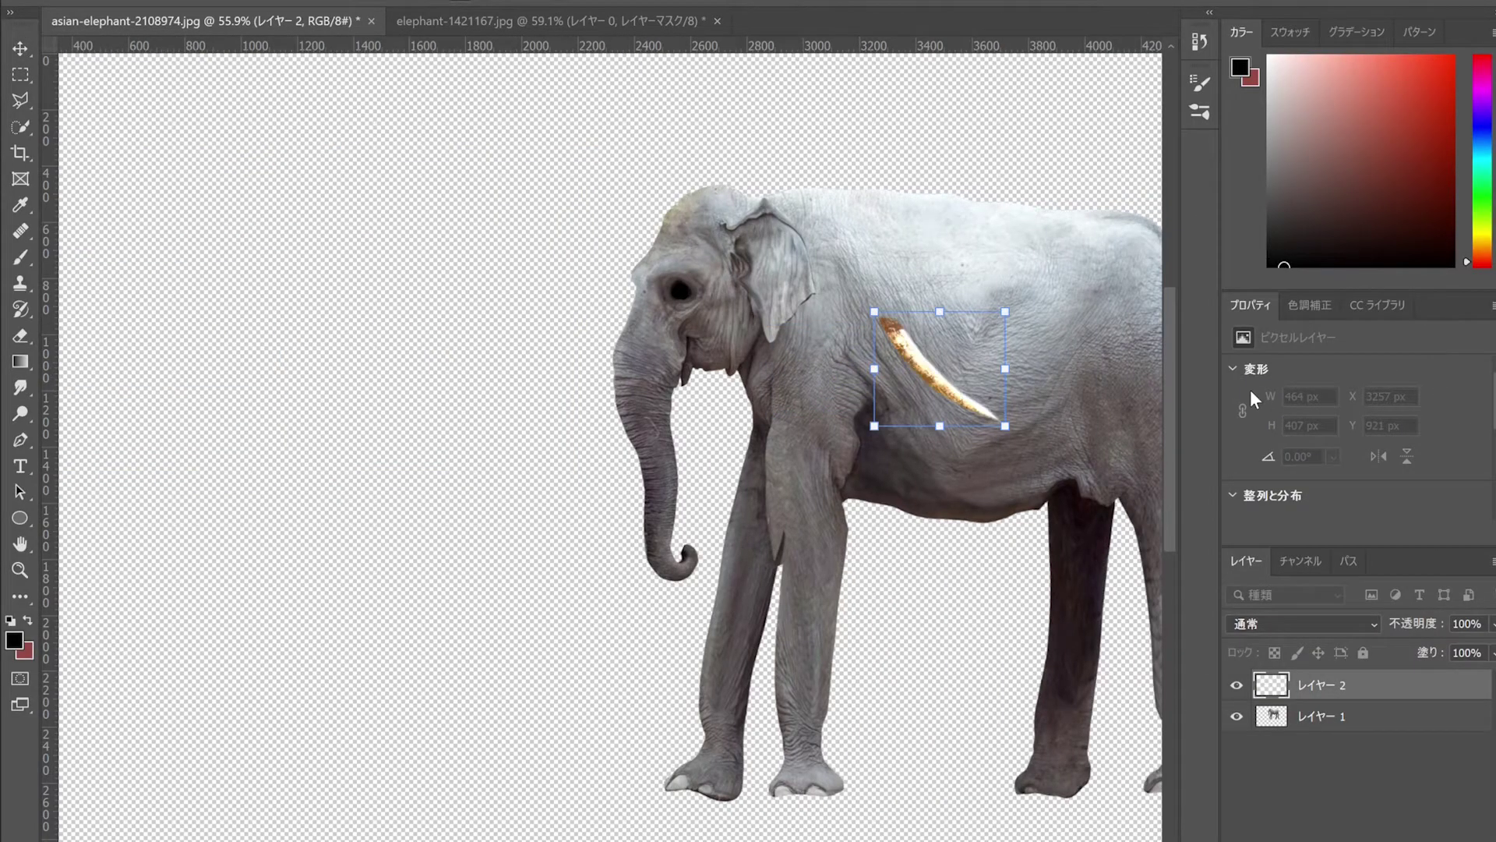
key(v)
drag(899, 368, 655, 401)
mouse_move(705, 346)
mouse_down()
mouse_move(694, 479)
mouse_move(674, 400)
mouse_up()
key(Return)
Step: Narrow and lengthen the tusk, tucking it close to the trunk
alt+scroll(731, 484, up, 2)
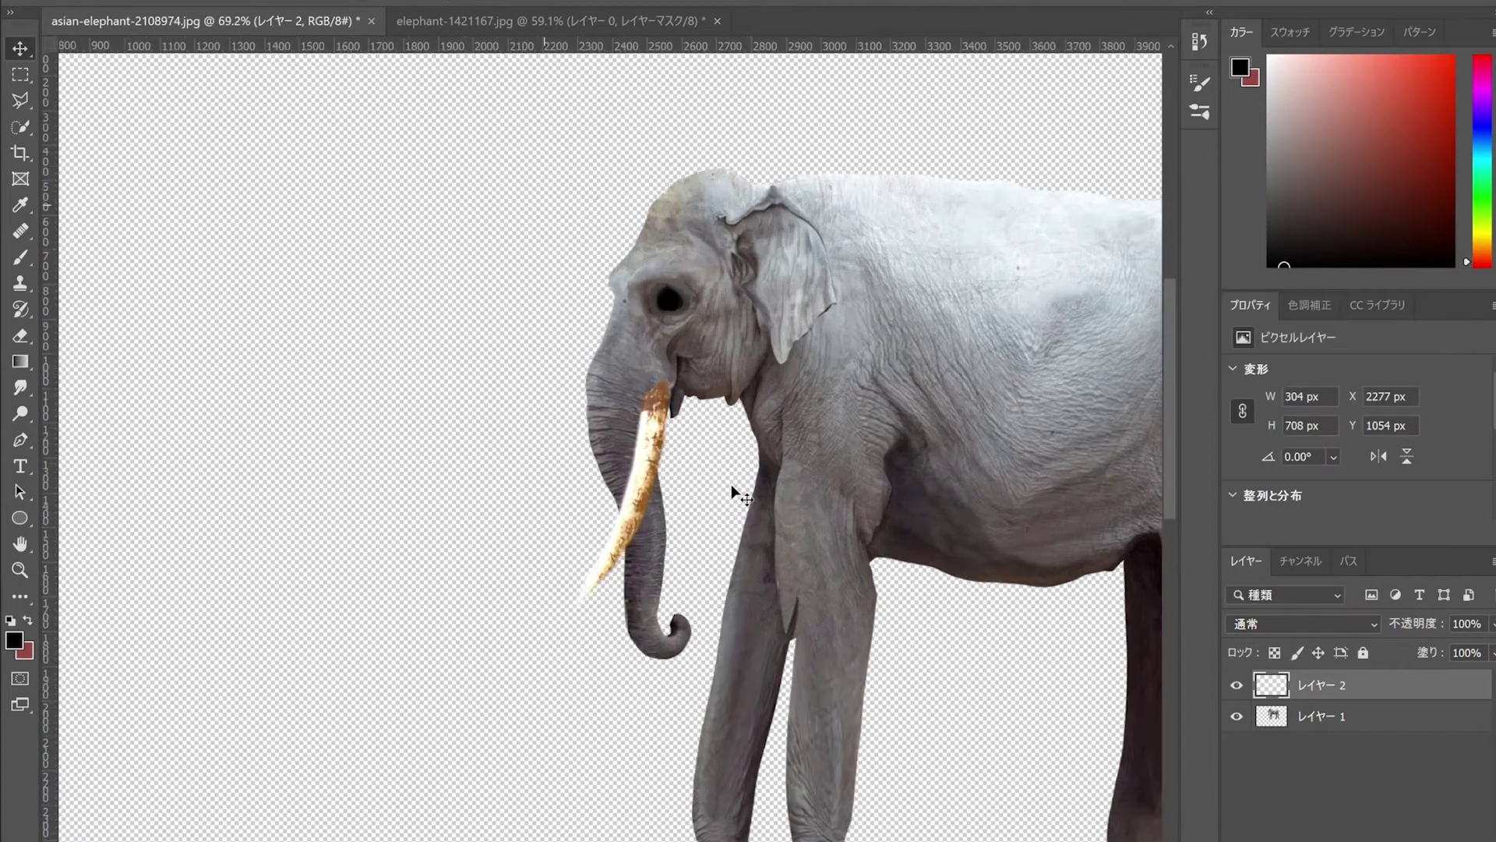
scroll(730, 484, up, 2)
key(ctrl+t)
mouse_move(608, 498)
mouse_down()
mouse_move(654, 447)
mouse_move(592, 451)
mouse_move(601, 467)
mouse_up()
key(Return)
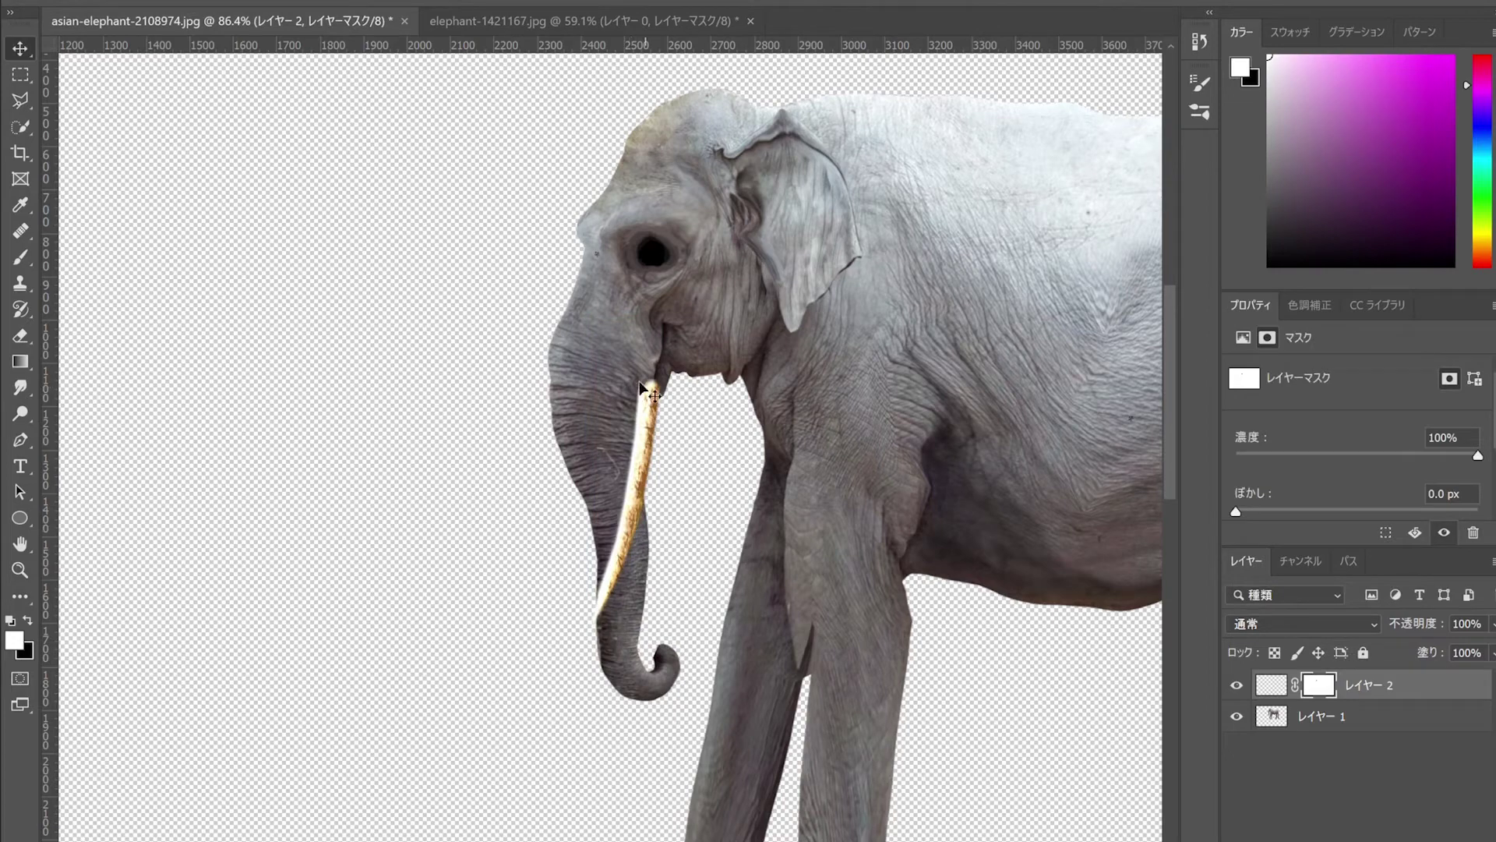
Step: Bend the tusk tip further down and to the left, then view the whole elephant
key(x)
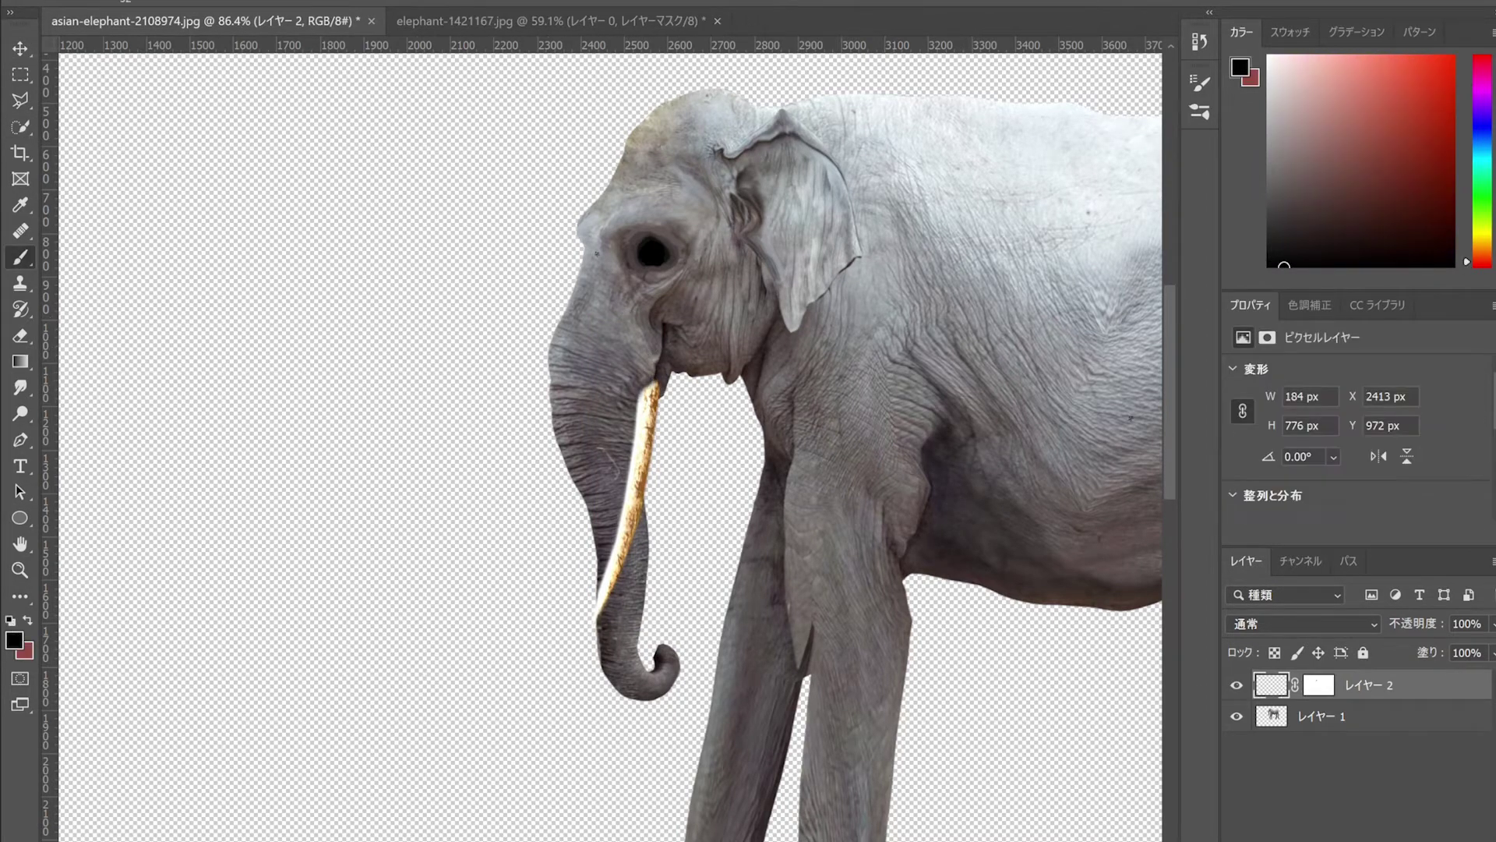
drag(598, 586, 549, 624)
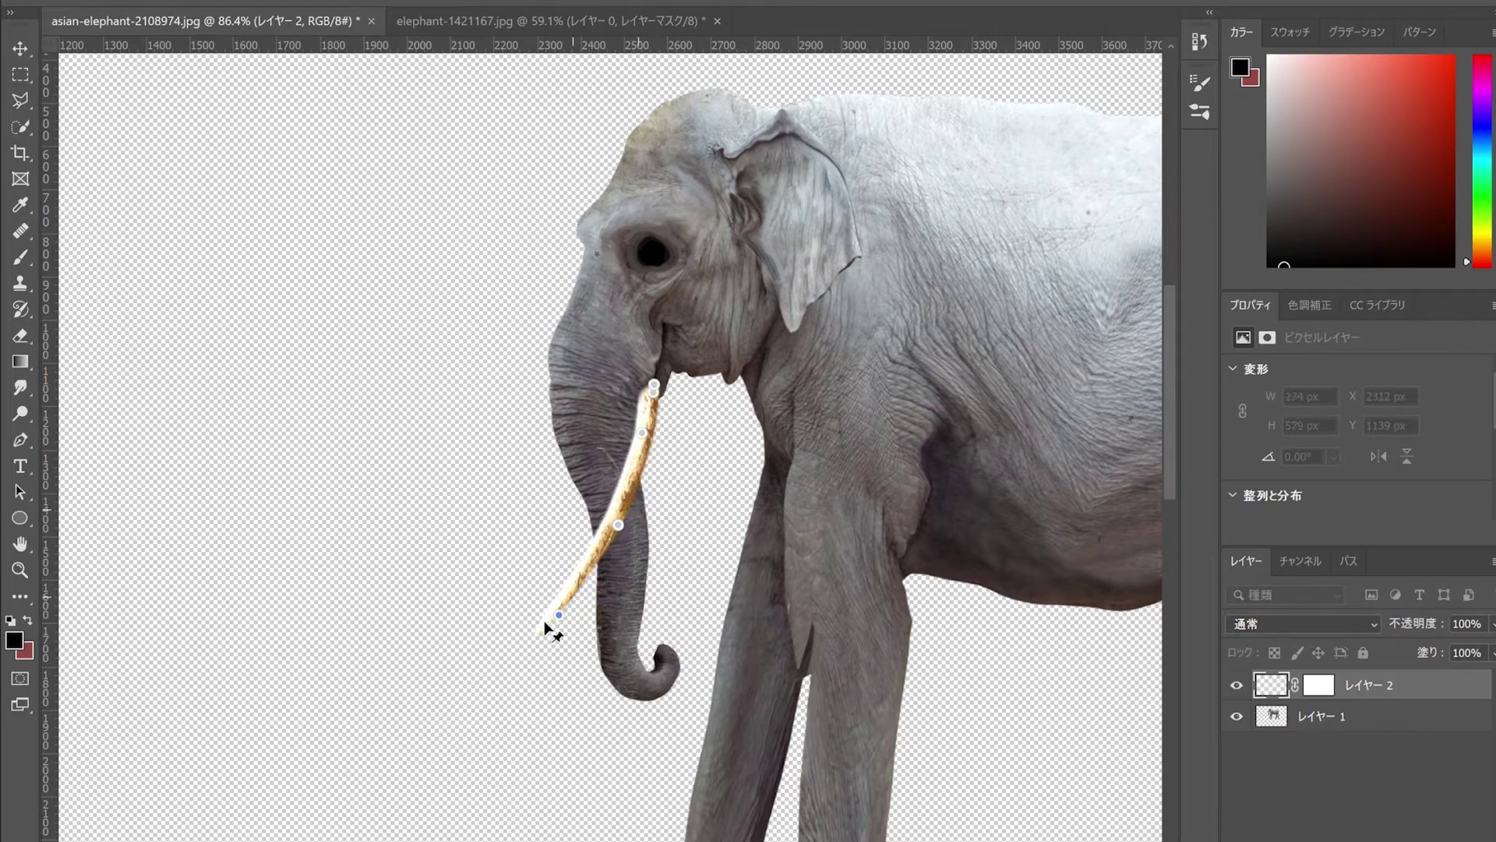
key(Return)
key(ctrl+0)
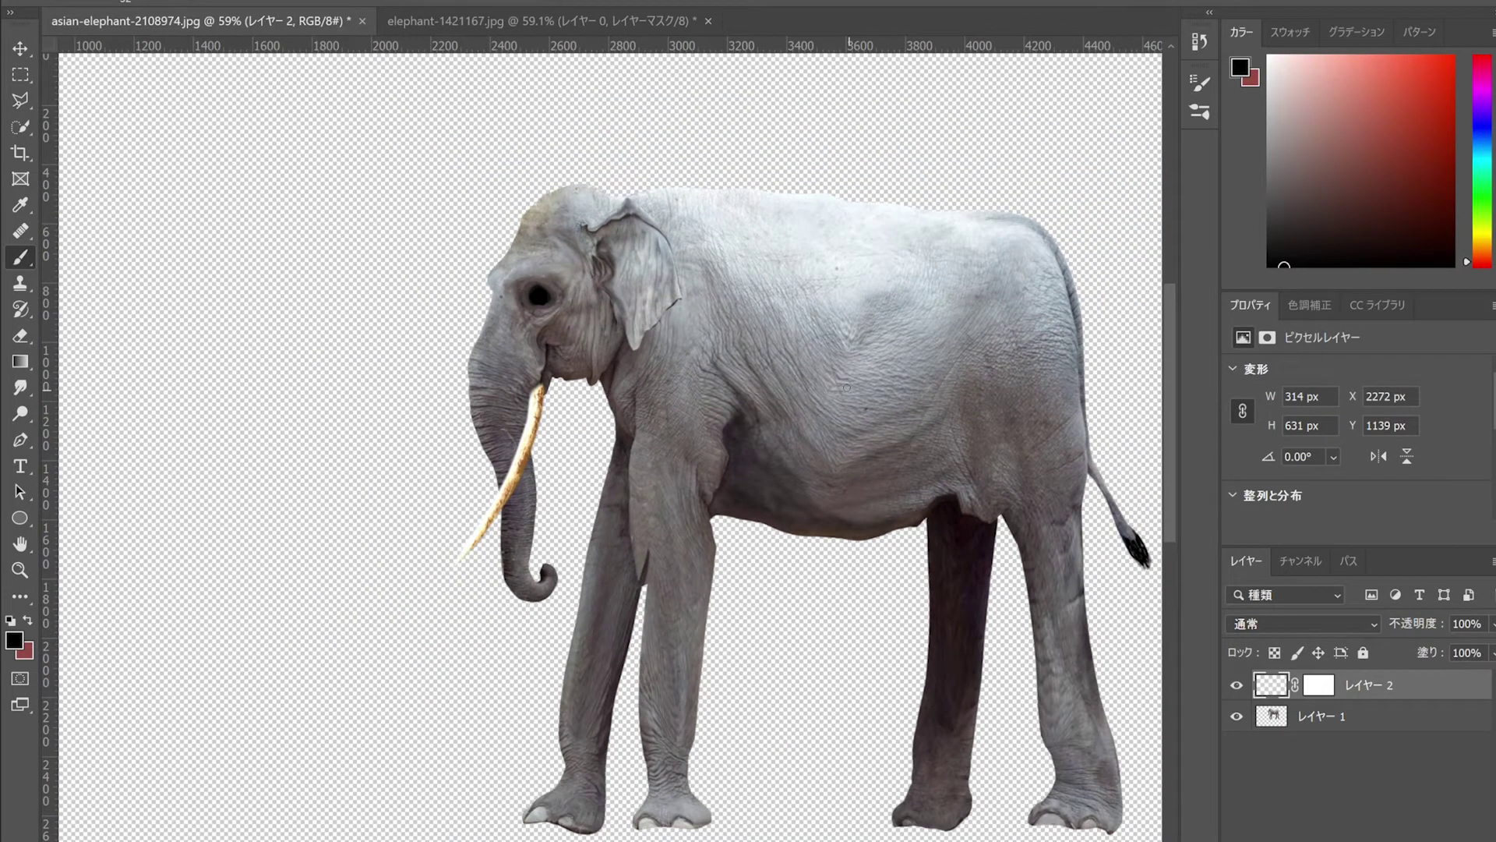
click(1377, 715)
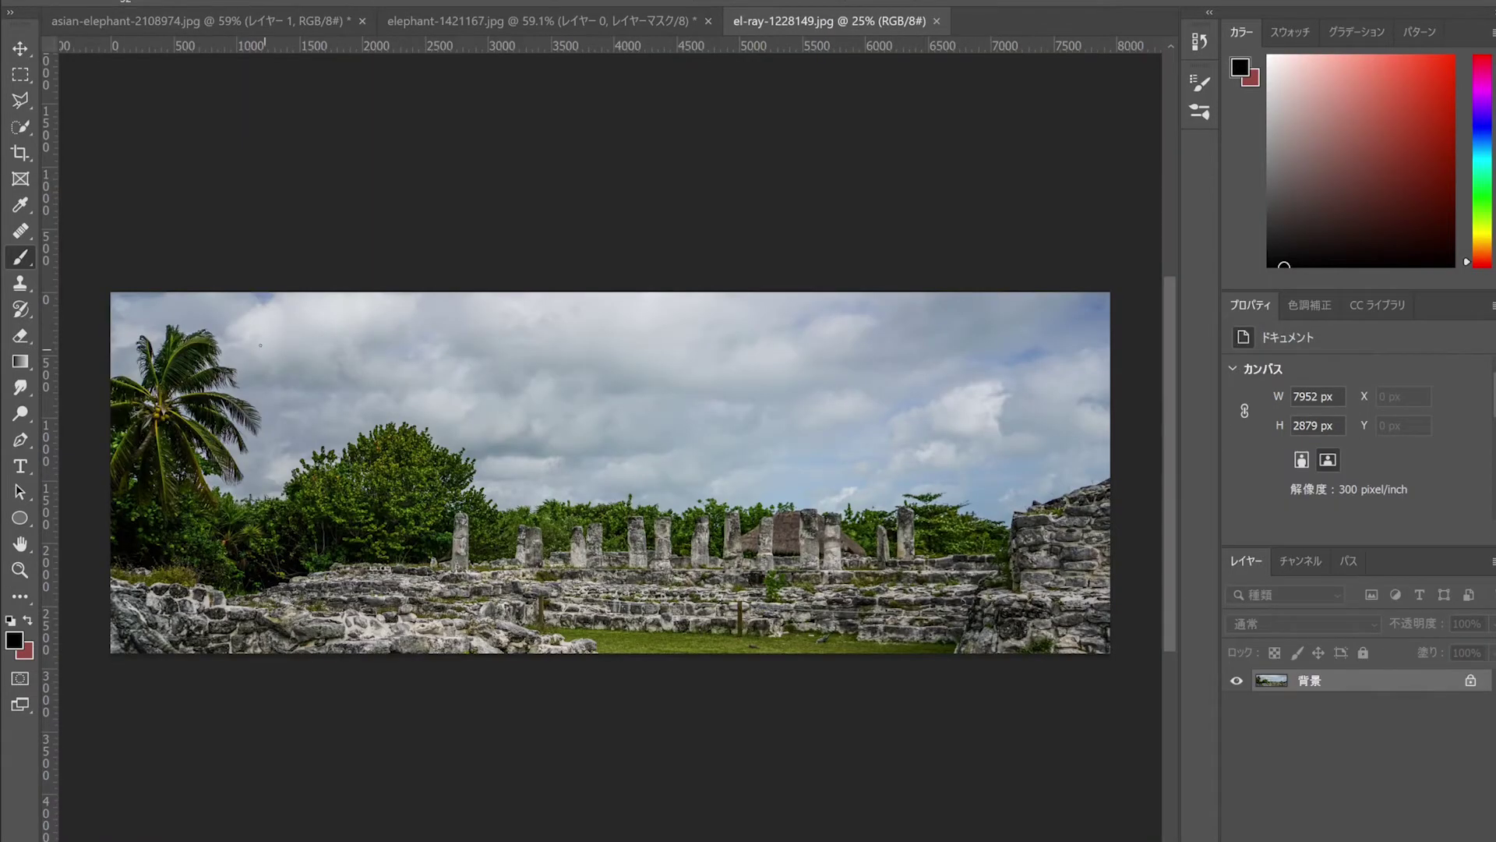
Step: Bring the ruins photo in on top, black-mask it, and reveal it along the back
key(v)
drag(546, 312, 659, 311)
drag(1325, 715, 1363, 684)
key(b)
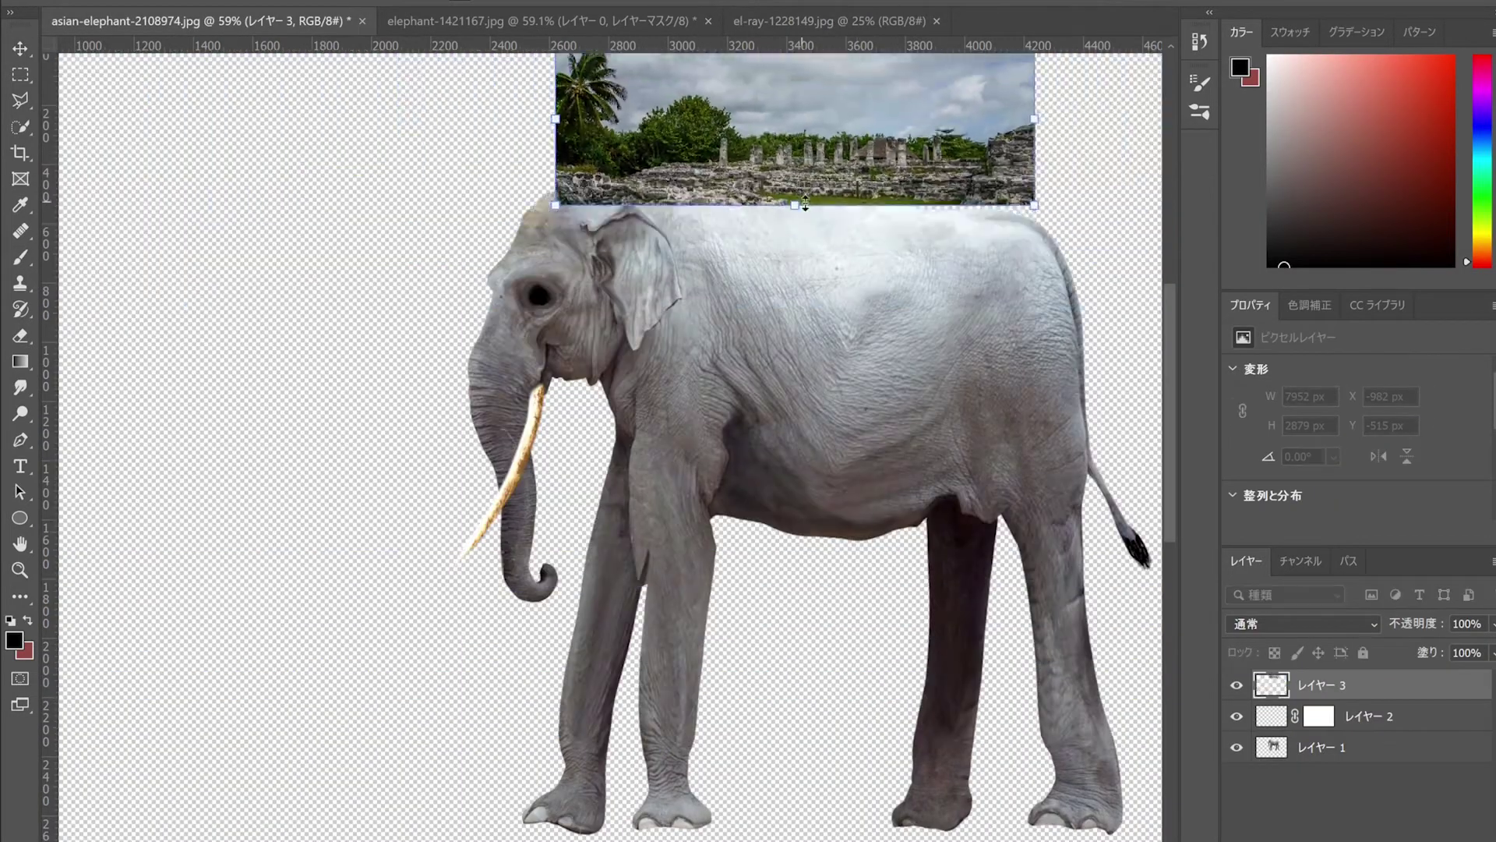
drag(799, 211, 1021, 206)
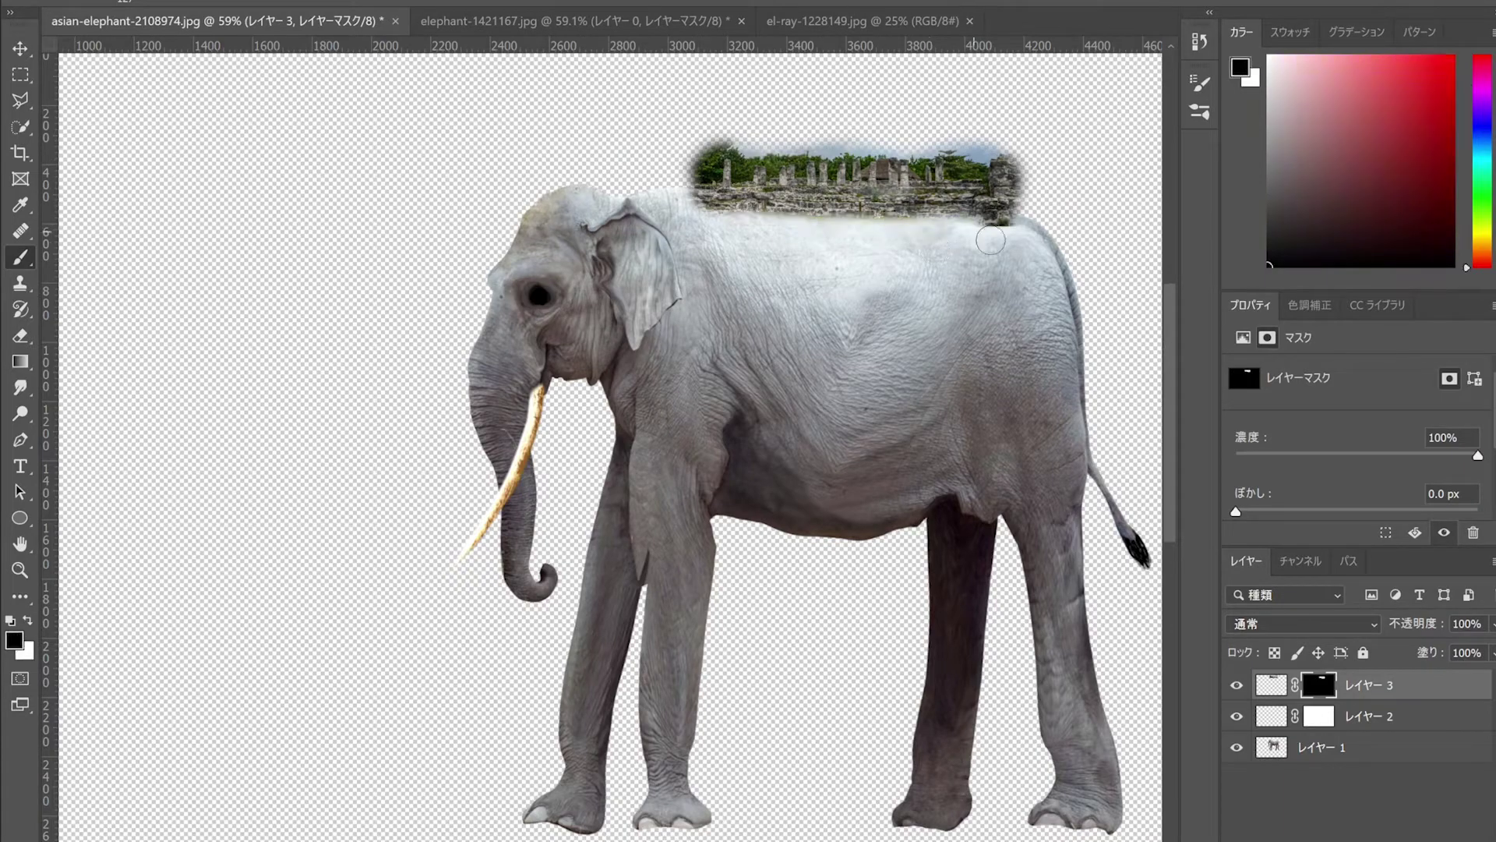
Step: Mask the second ruins photo and paint grass across the elephant's back in white
key(Return)
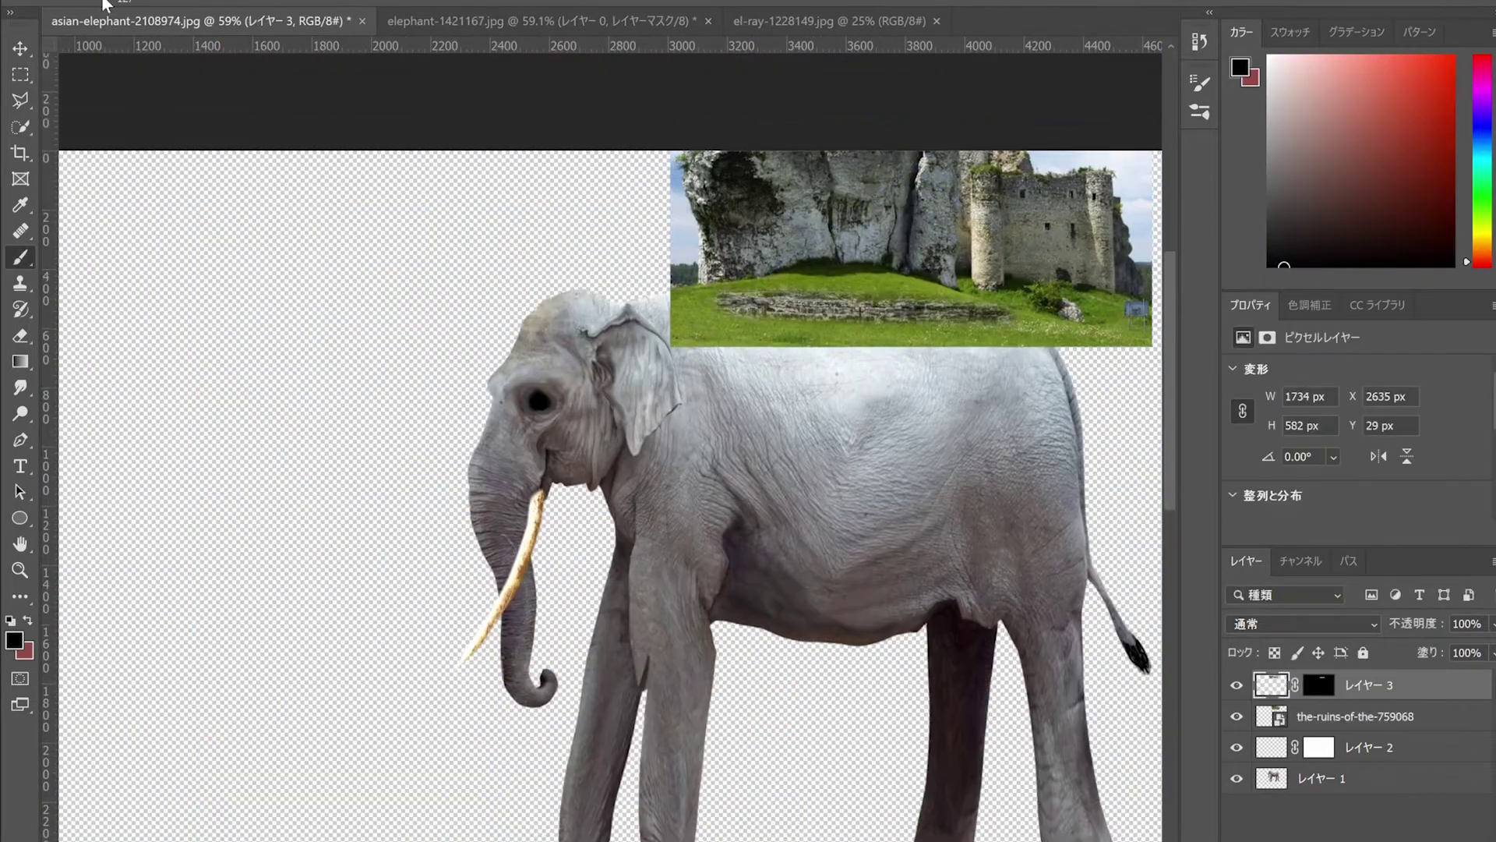
key(x)
drag(701, 312, 1029, 332)
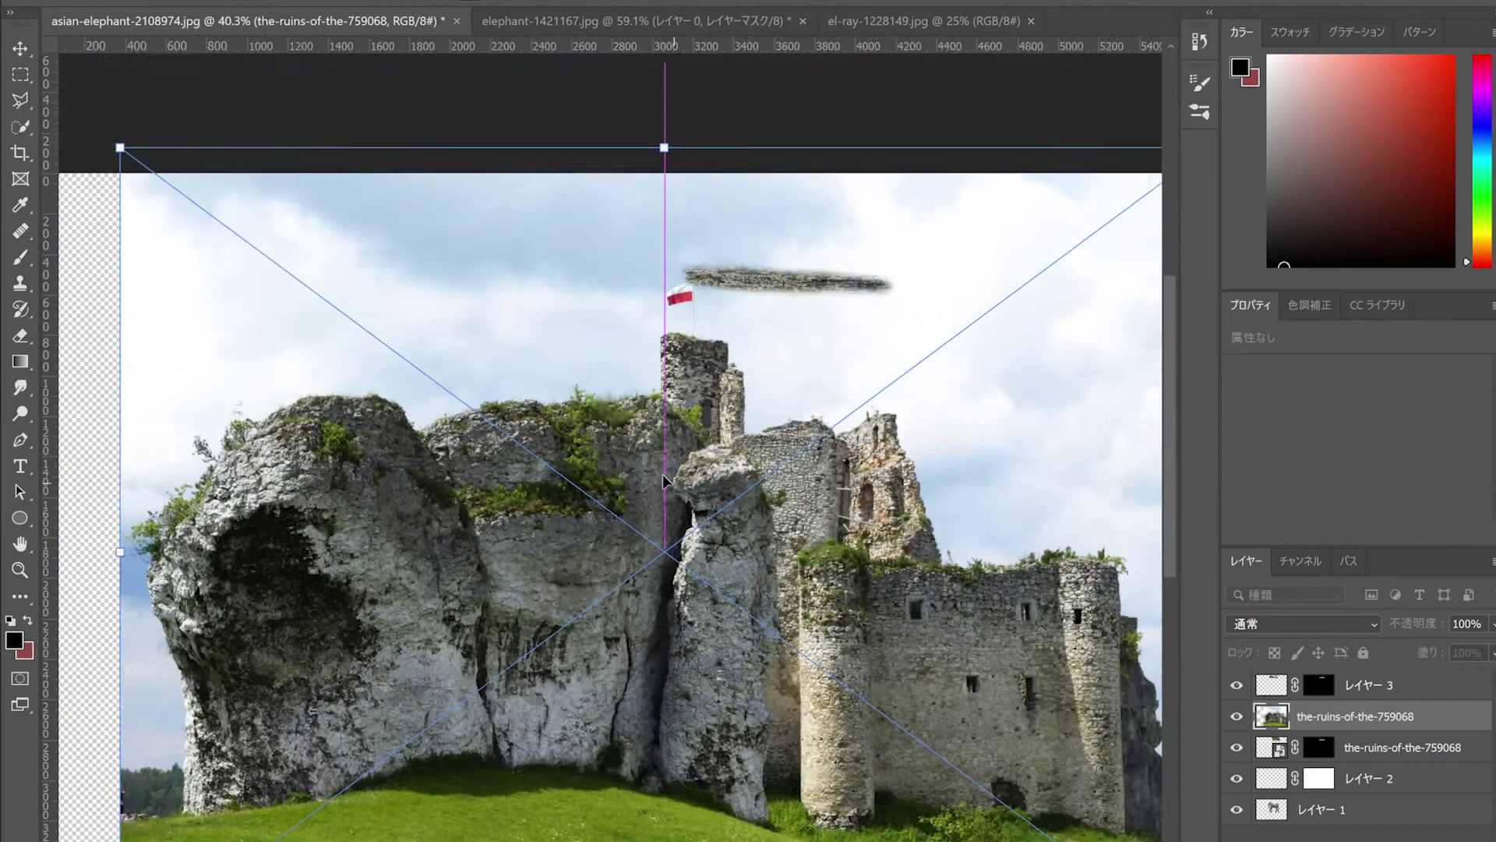
key(Return)
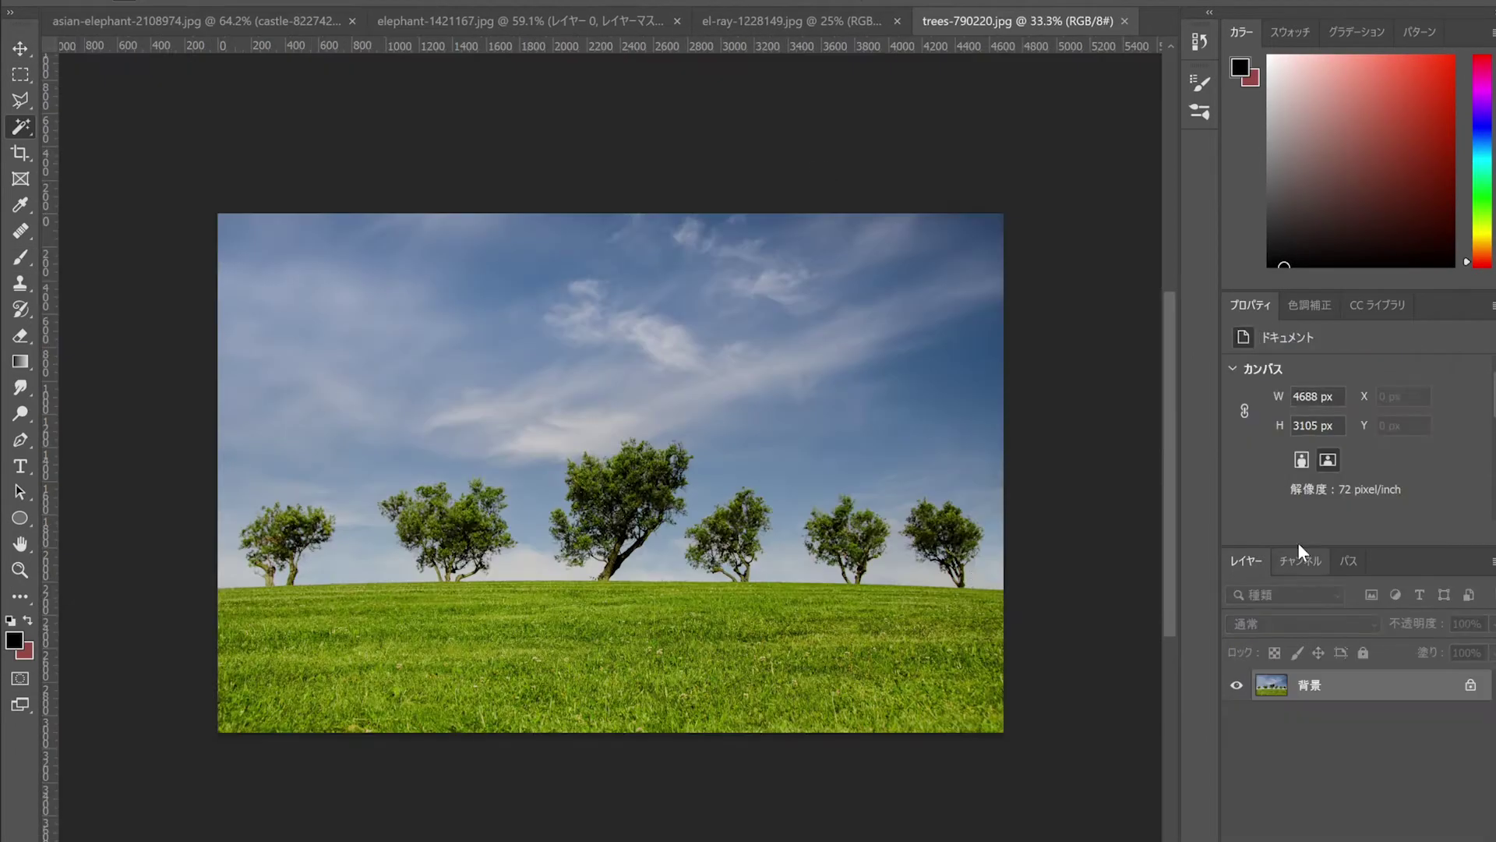
click(1300, 560)
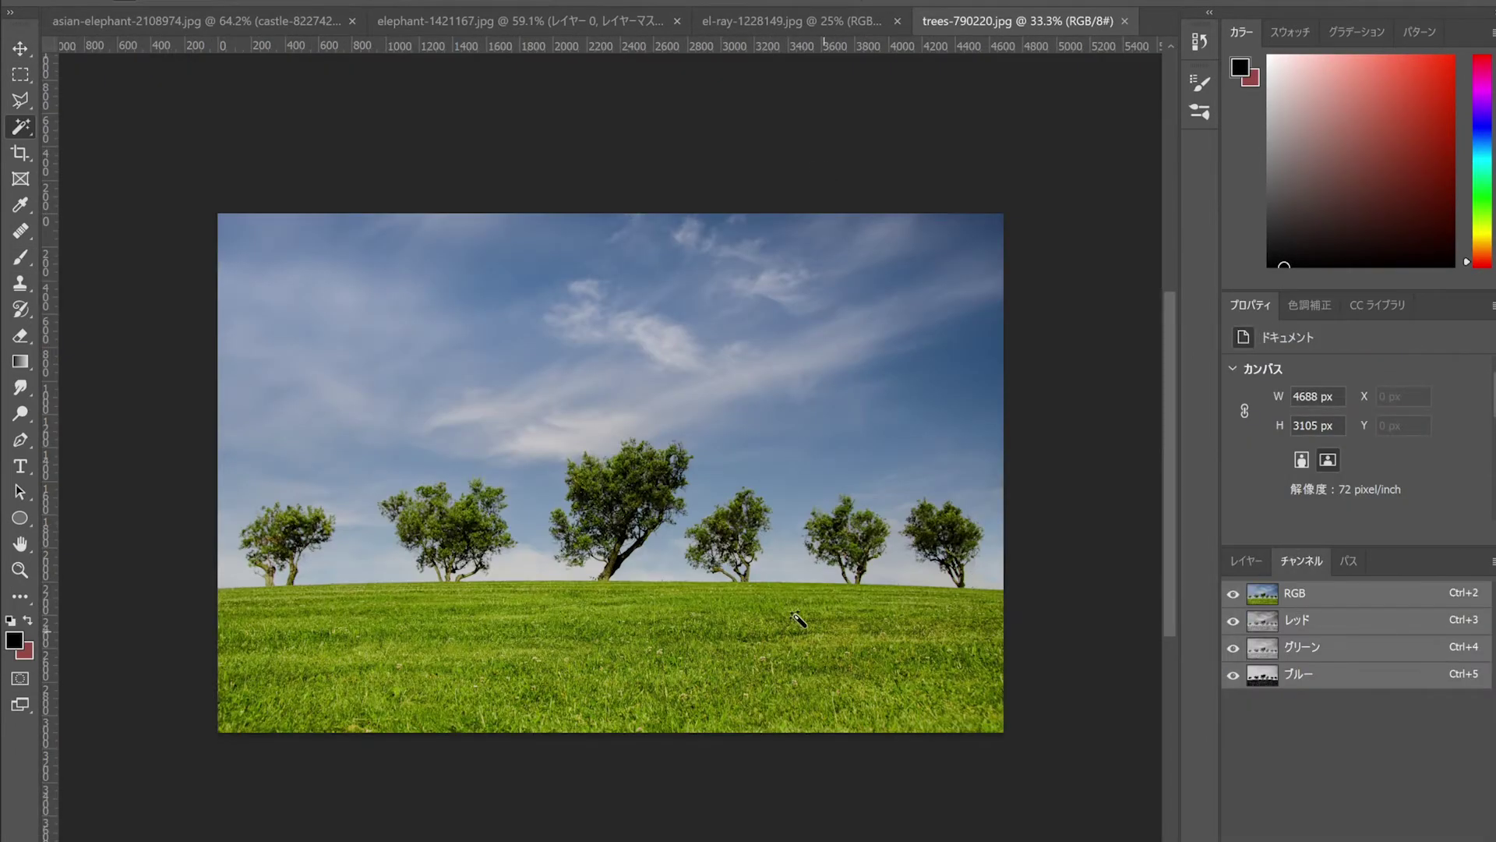
Step: Extract the tree using a whitened blue channel copy and place it between the castles
click(1298, 673)
mouse_move(518, 561)
mouse_down()
mouse_move(717, 499)
mouse_move(789, 699)
mouse_up()
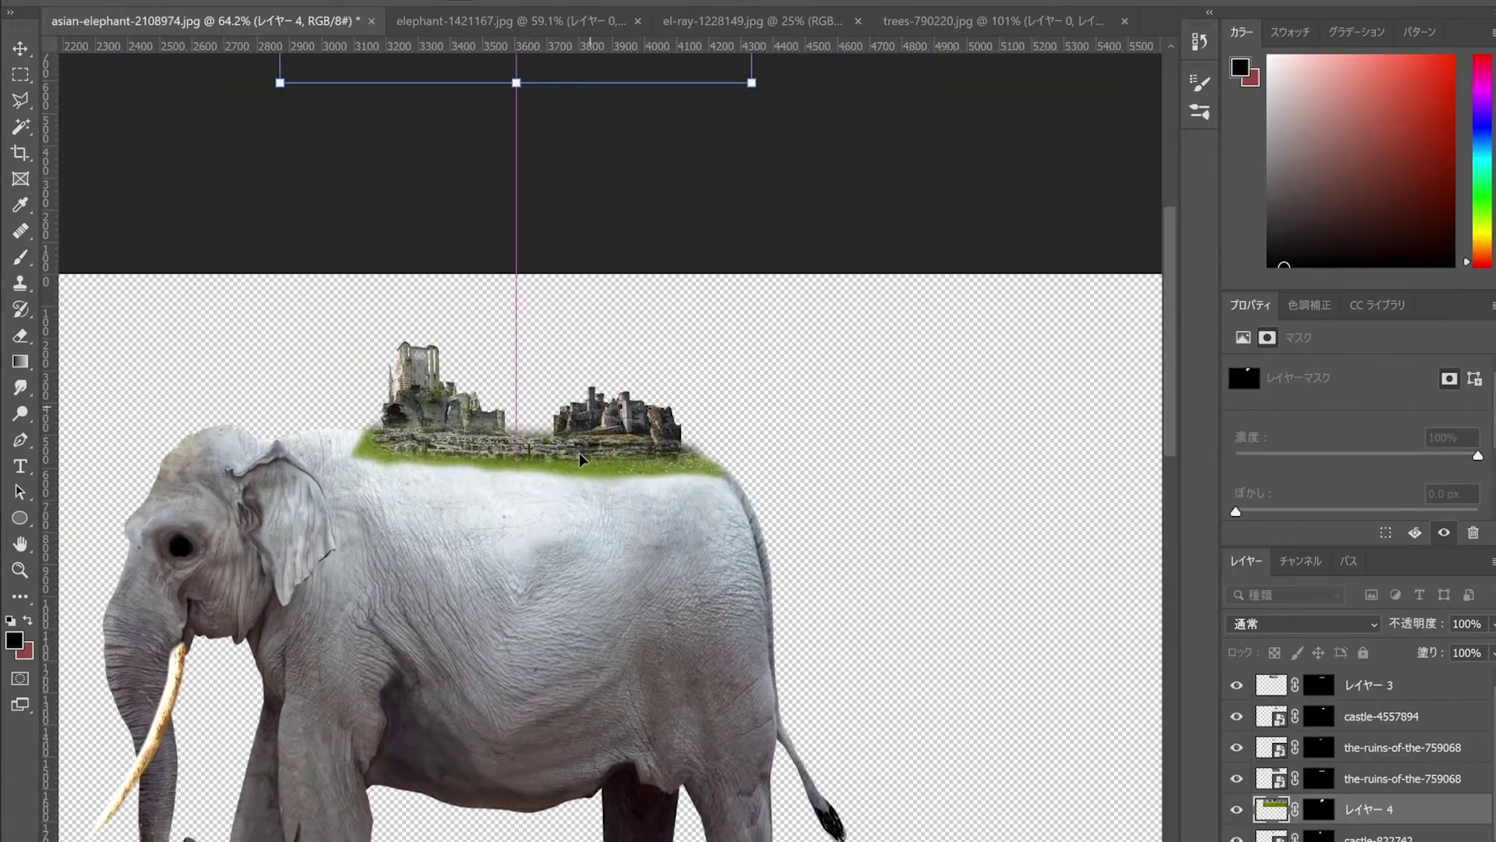
drag(580, 460, 507, 421)
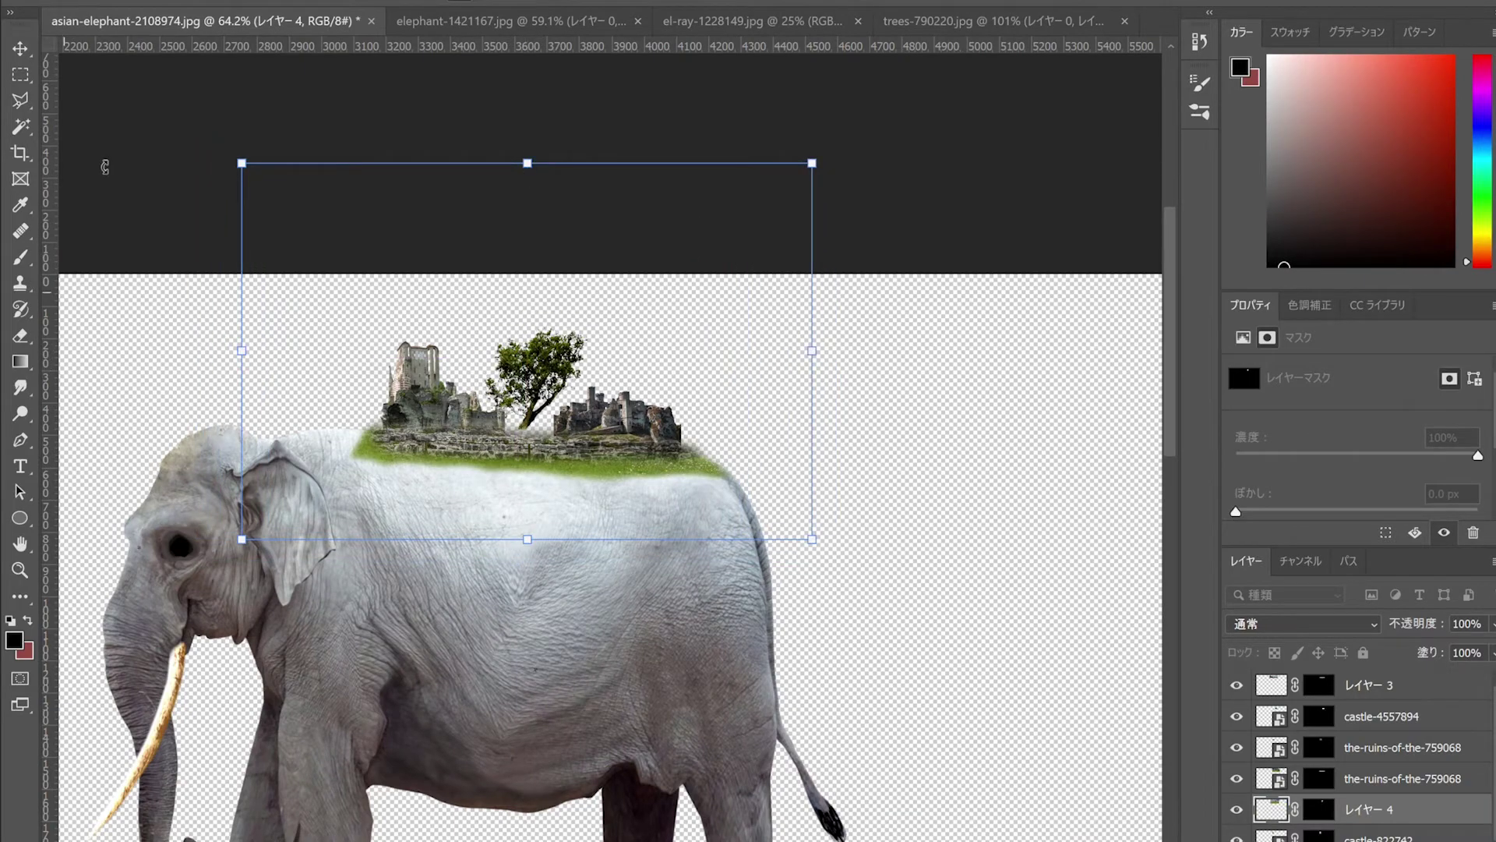
key(Return)
Step: Bend the tree trunk with Puppet Warp pins and remove the tree layer's mask
scroll(527, 181, up, 3)
click(539, 551)
click(520, 588)
key(Return)
key(b)
key(ctrl+z)
key(ctrl+z)
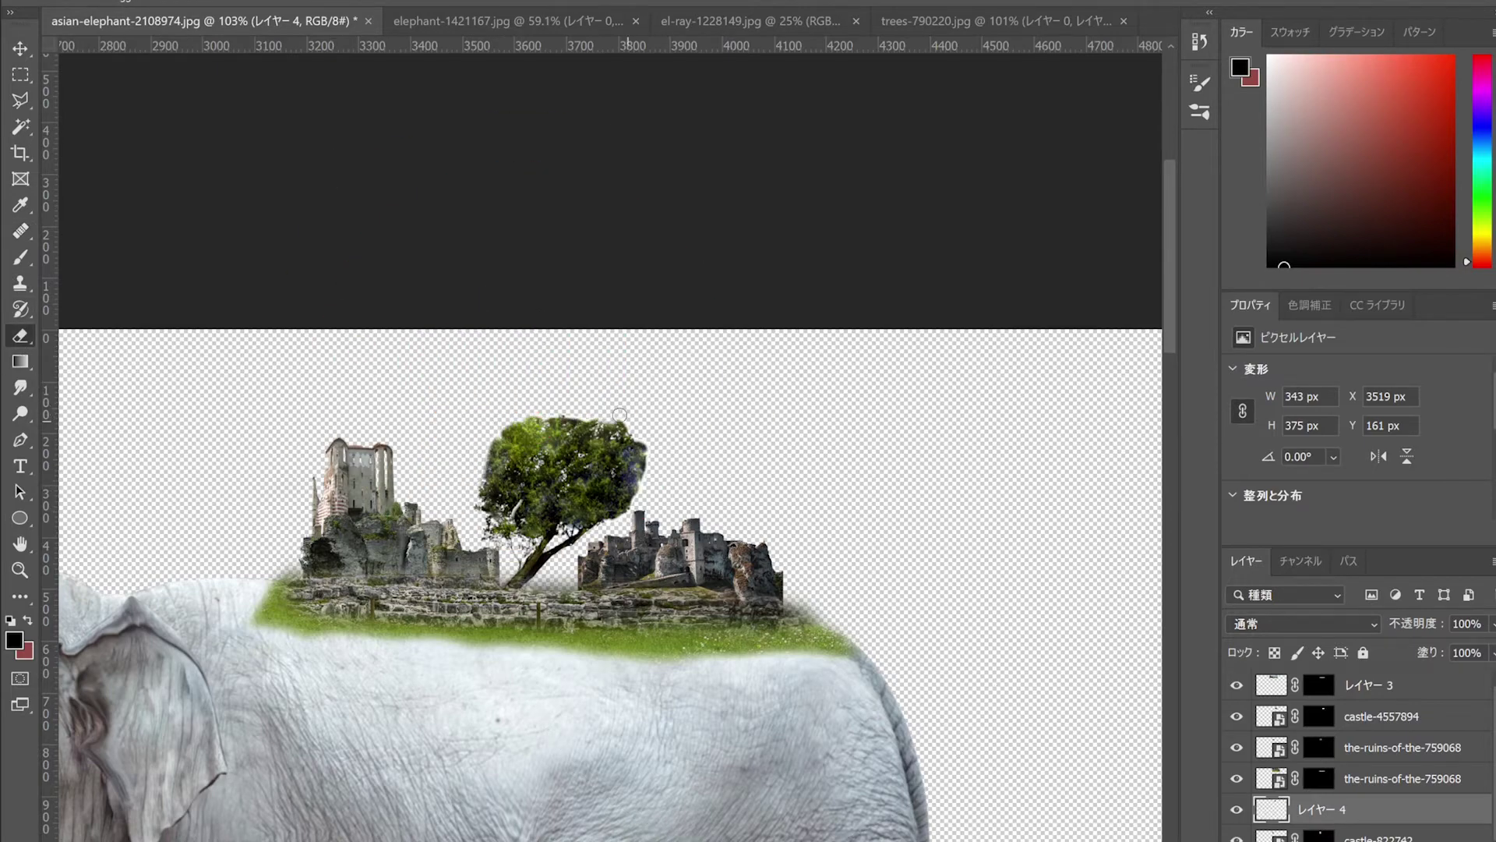
Step: Show the top ruins layer and select the castle-through-tree layers, cancelling a group transform
scroll(654, 487, down, 3)
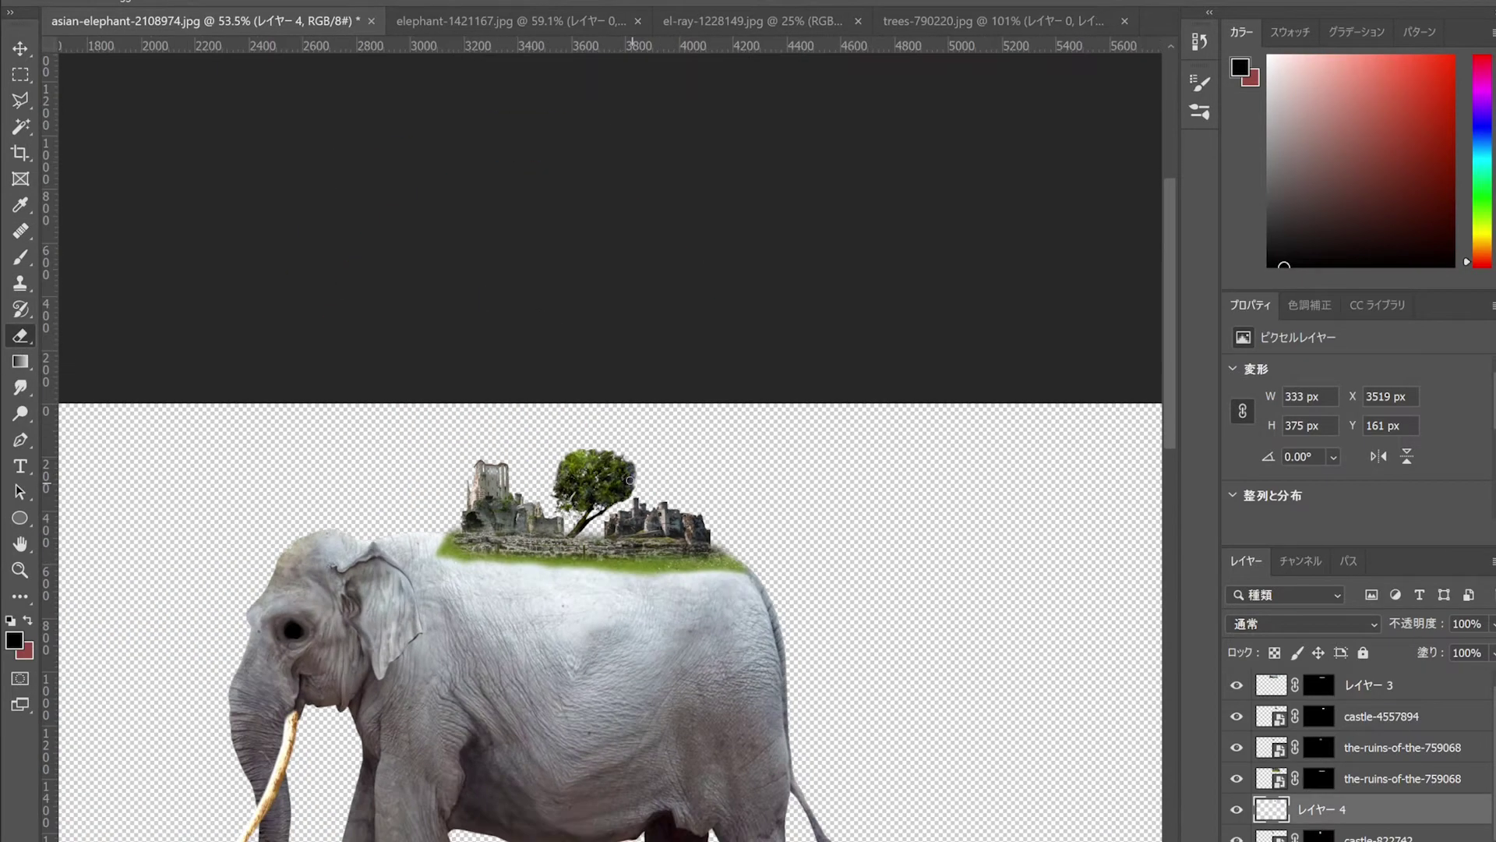
click(1236, 685)
click(1381, 716)
shift+click(1325, 809)
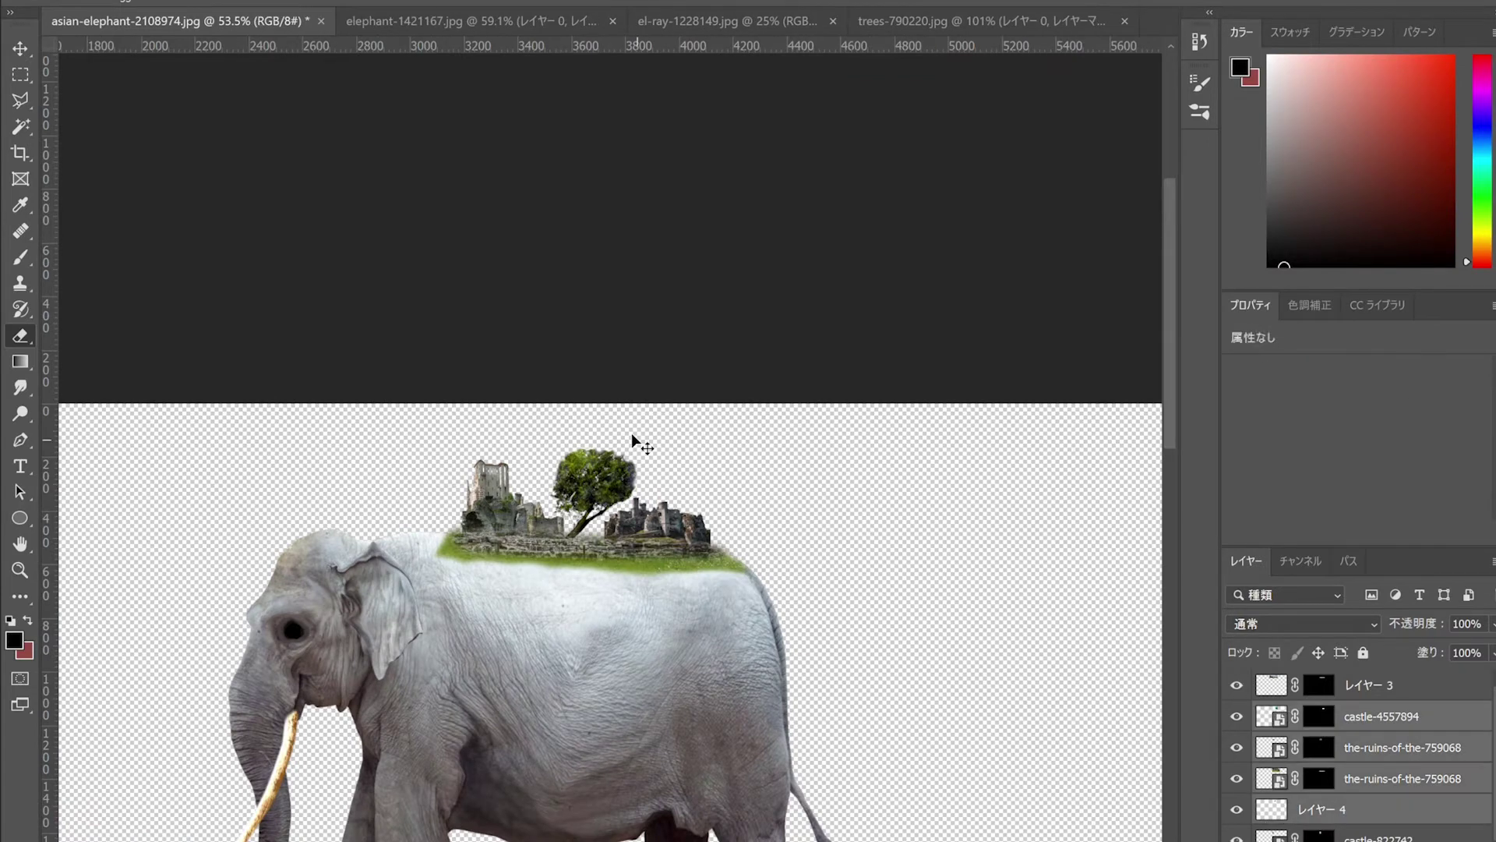
key(ctrl+t)
key(Escape)
Step: Undo the layer reordering and darken the elephant with a Curves adjustment
key(ctrl+z)
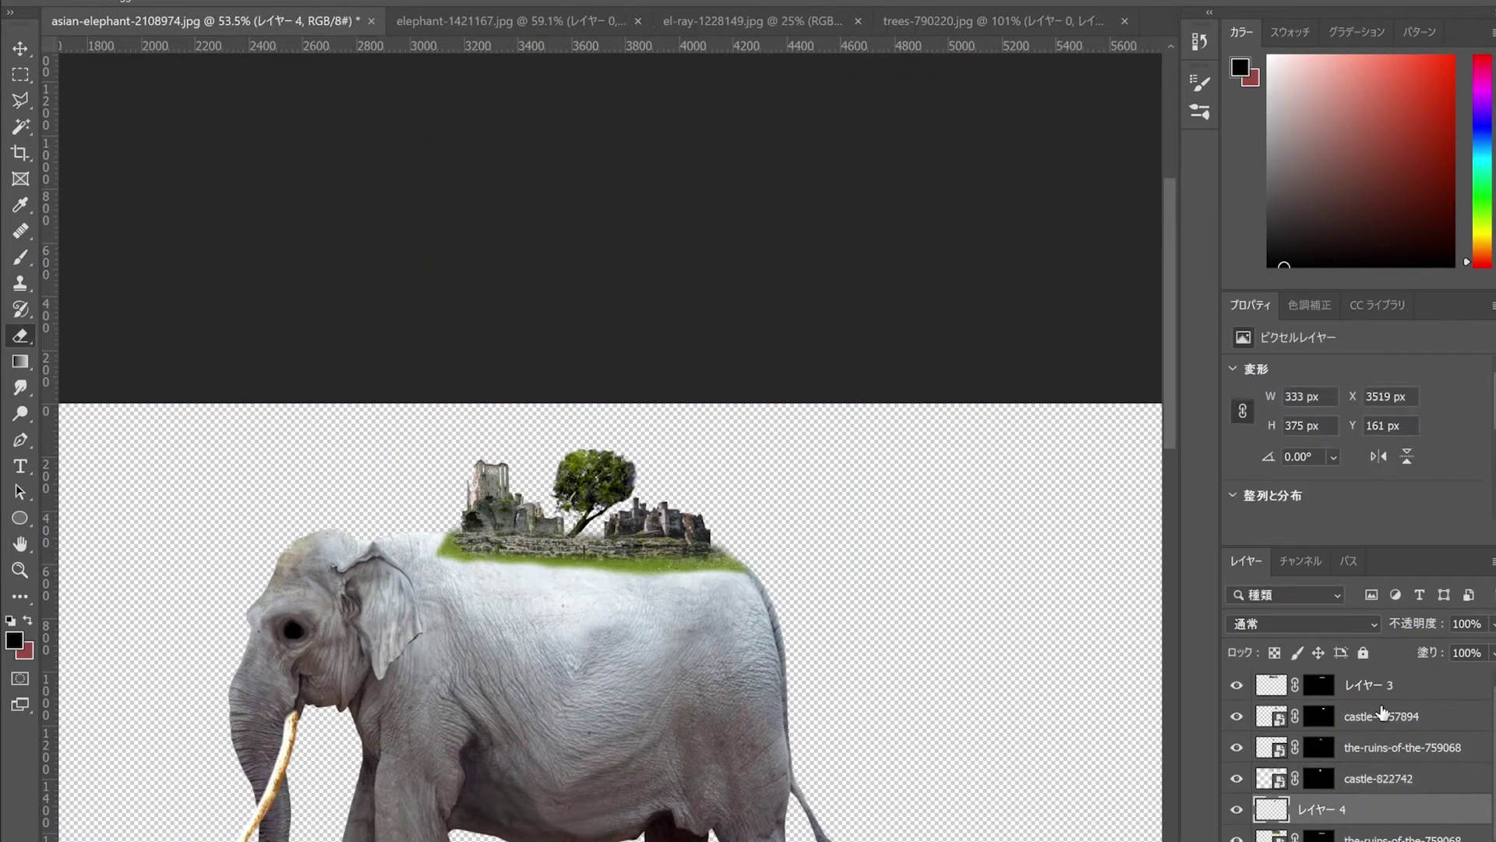
key(ctrl+z)
key(ctrl+z)
key(ctrl+z)
key(ctrl+z)
key(ctrl+z)
key(ctrl+t)
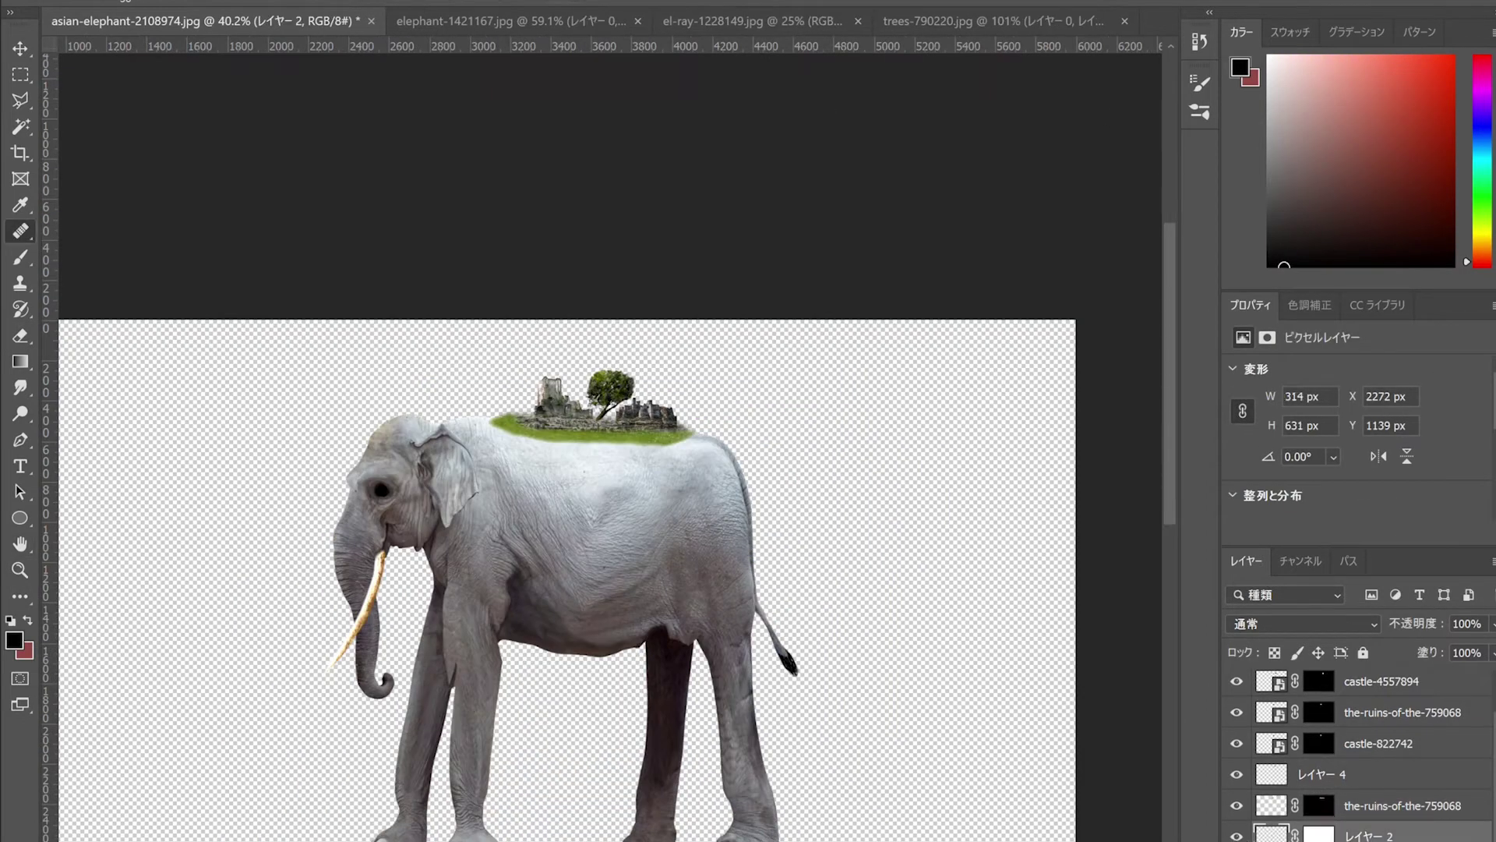
key(ctrl+shift+z)
key(ctrl+shift+z)
key(ctrl+shift+z)
key(ctrl+shift+z)
key(ctrl+shift+z)
key(ctrl+shift+z)
key(ctrl+shift+z)
key(ctrl+shift+z)
key(ctrl+shift+z)
click(636, 21)
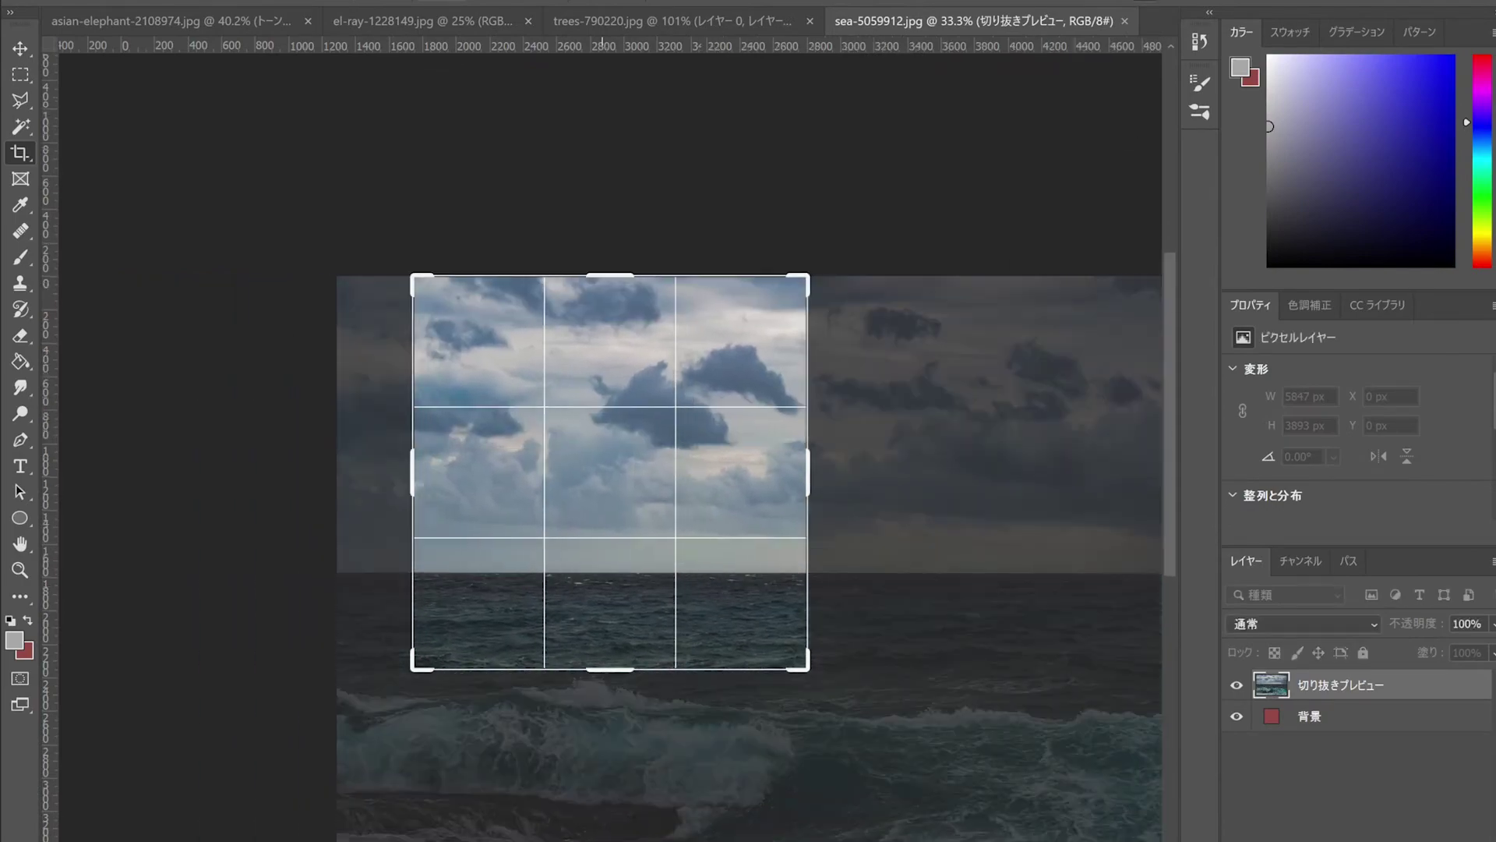
Step: Crop sea-5059912.jpg and drag all the elephant composite's layers into it
key(Return)
key(ctrl+Tab)
click(16, 47)
key(ctrl+alt+a)
mouse_move(693, 459)
mouse_down()
mouse_move(662, 537)
mouse_move(546, 467)
mouse_up()
Step: Scale and position the elephant composite to fill the sea canvas, shifted right
key(ctrl+t)
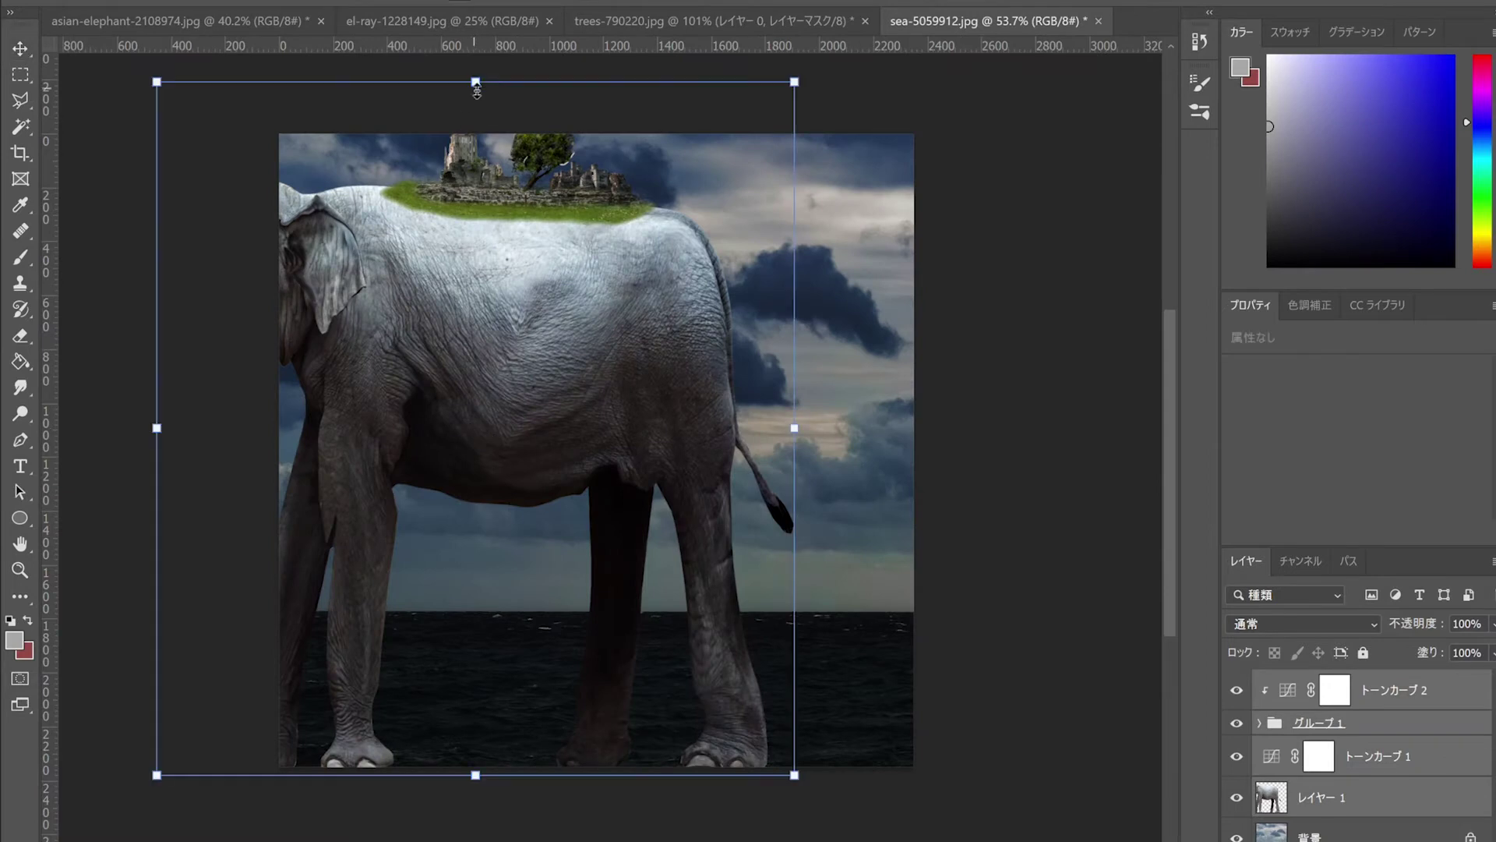
drag(156, 80, 271, 334)
mouse_move(462, 502)
mouse_down()
mouse_move(605, 408)
mouse_move(605, 431)
mouse_up()
alt+drag(808, 707, 861, 754)
mouse_move(610, 389)
mouse_down()
mouse_move(661, 390)
mouse_move(647, 389)
mouse_up()
key(Return)
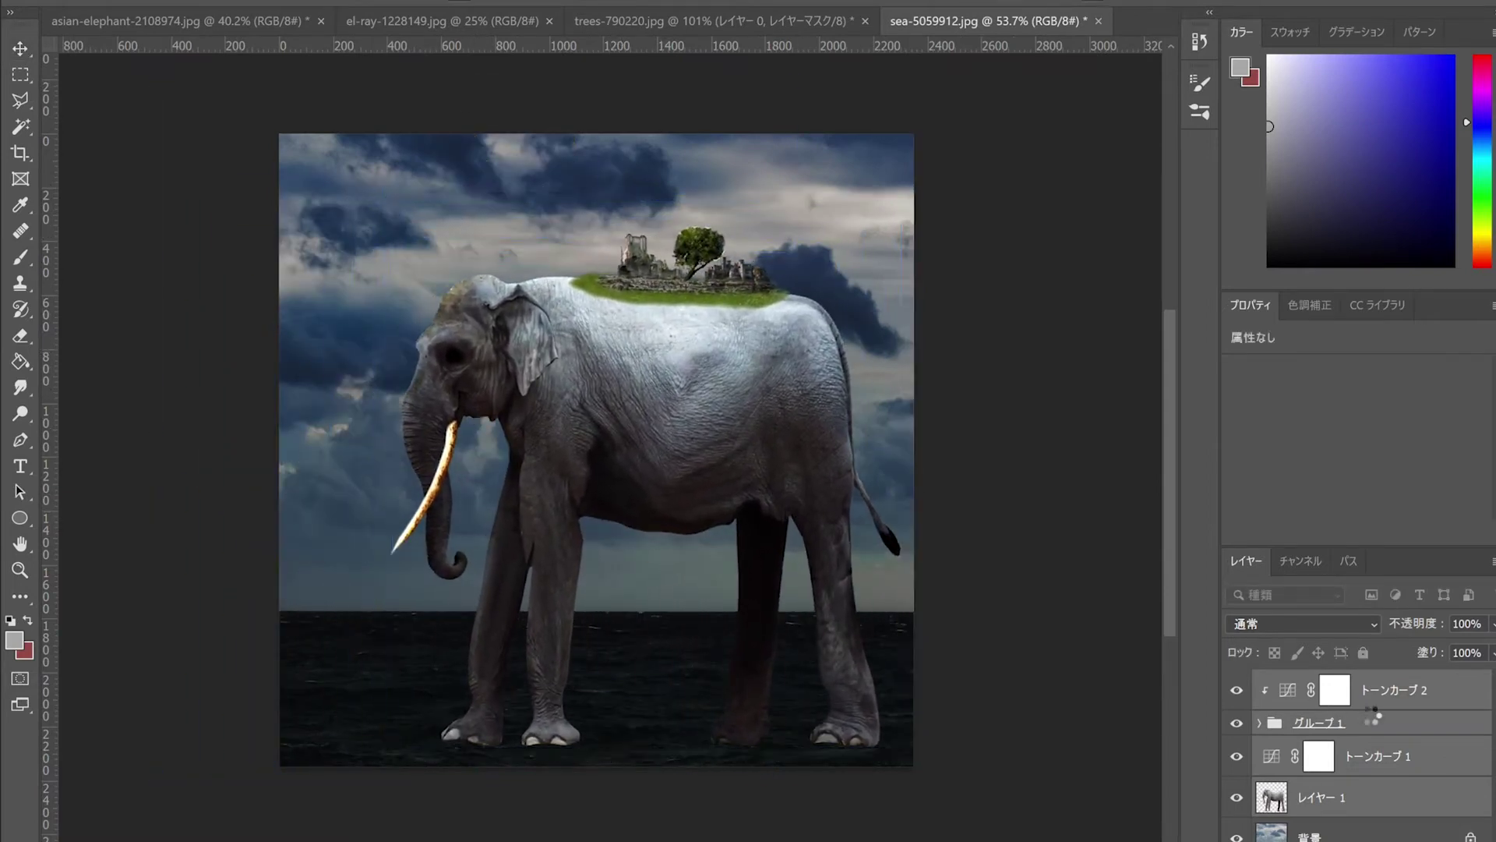
Step: Clip Curves 1 to the elephant and group all the elephant layers
click(1364, 760)
alt+click(1362, 779)
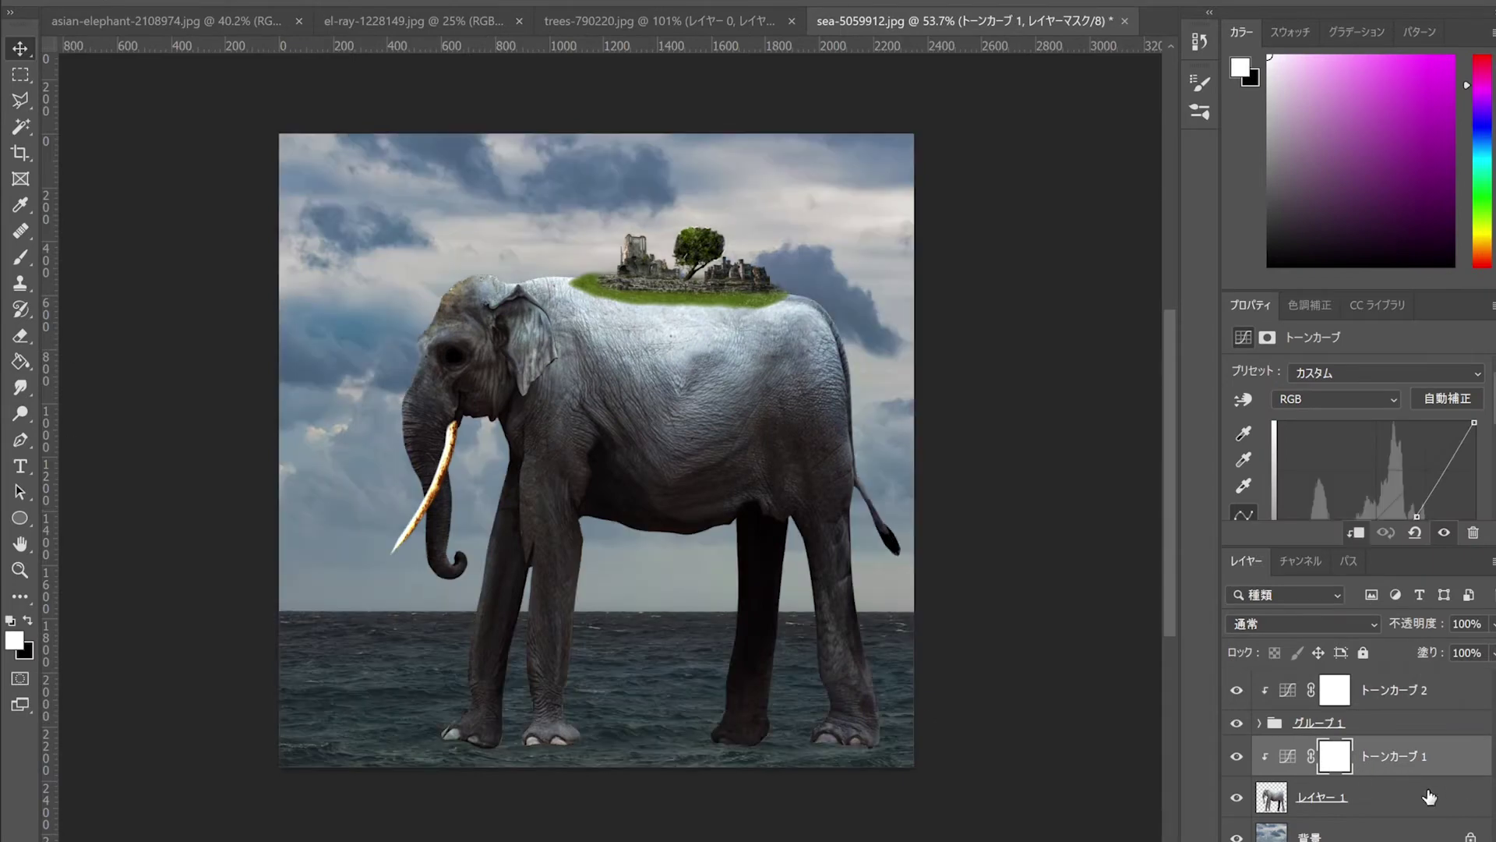
shift+click(1428, 797)
key(ctrl+g)
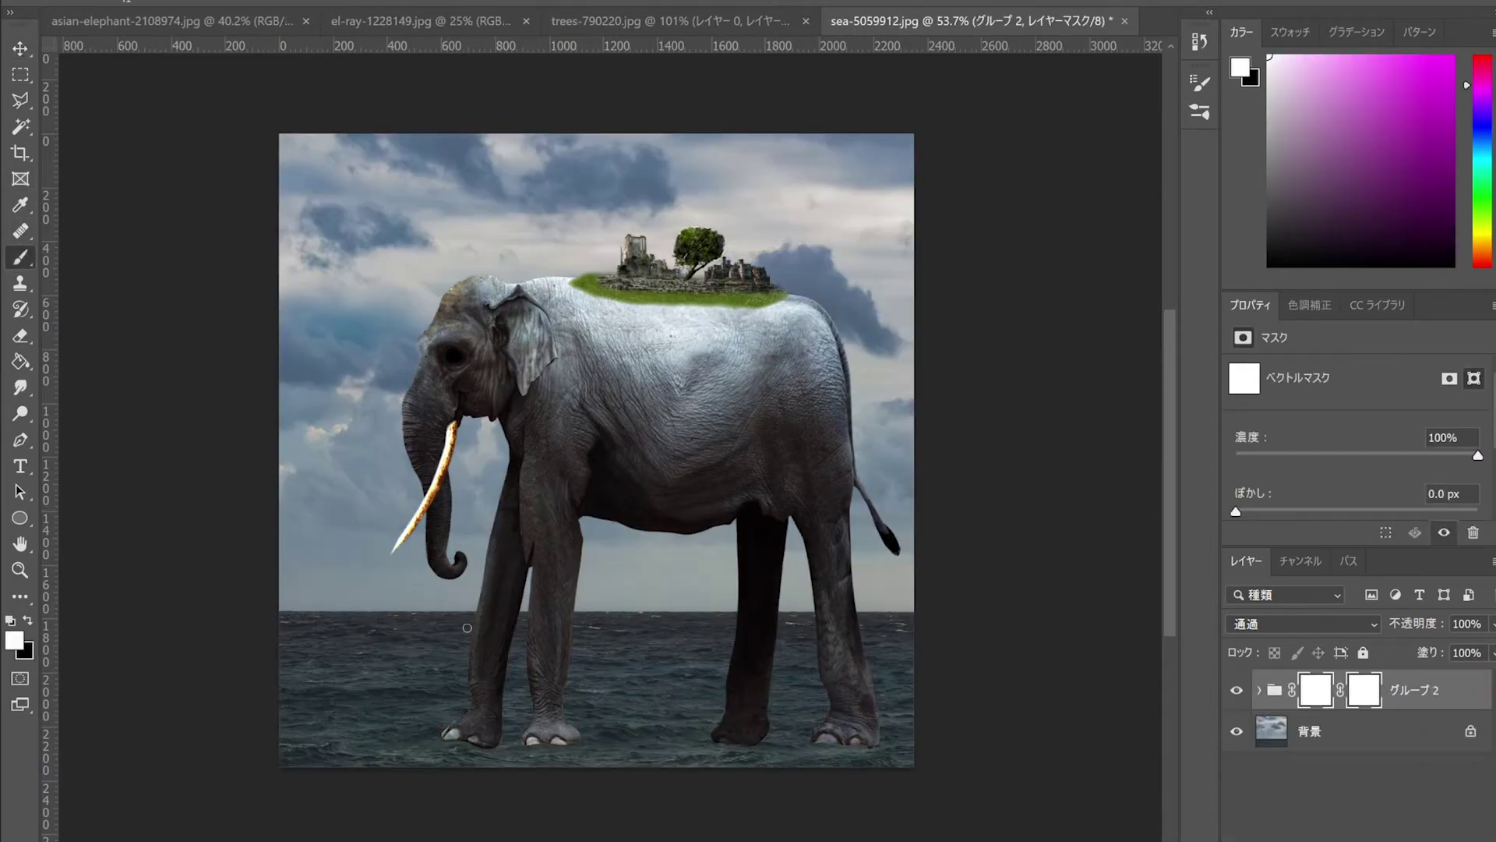
Step: Paint black on Group 2's mask to fade the elephant's lower legs into the sea
key(x)
drag(479, 686, 846, 693)
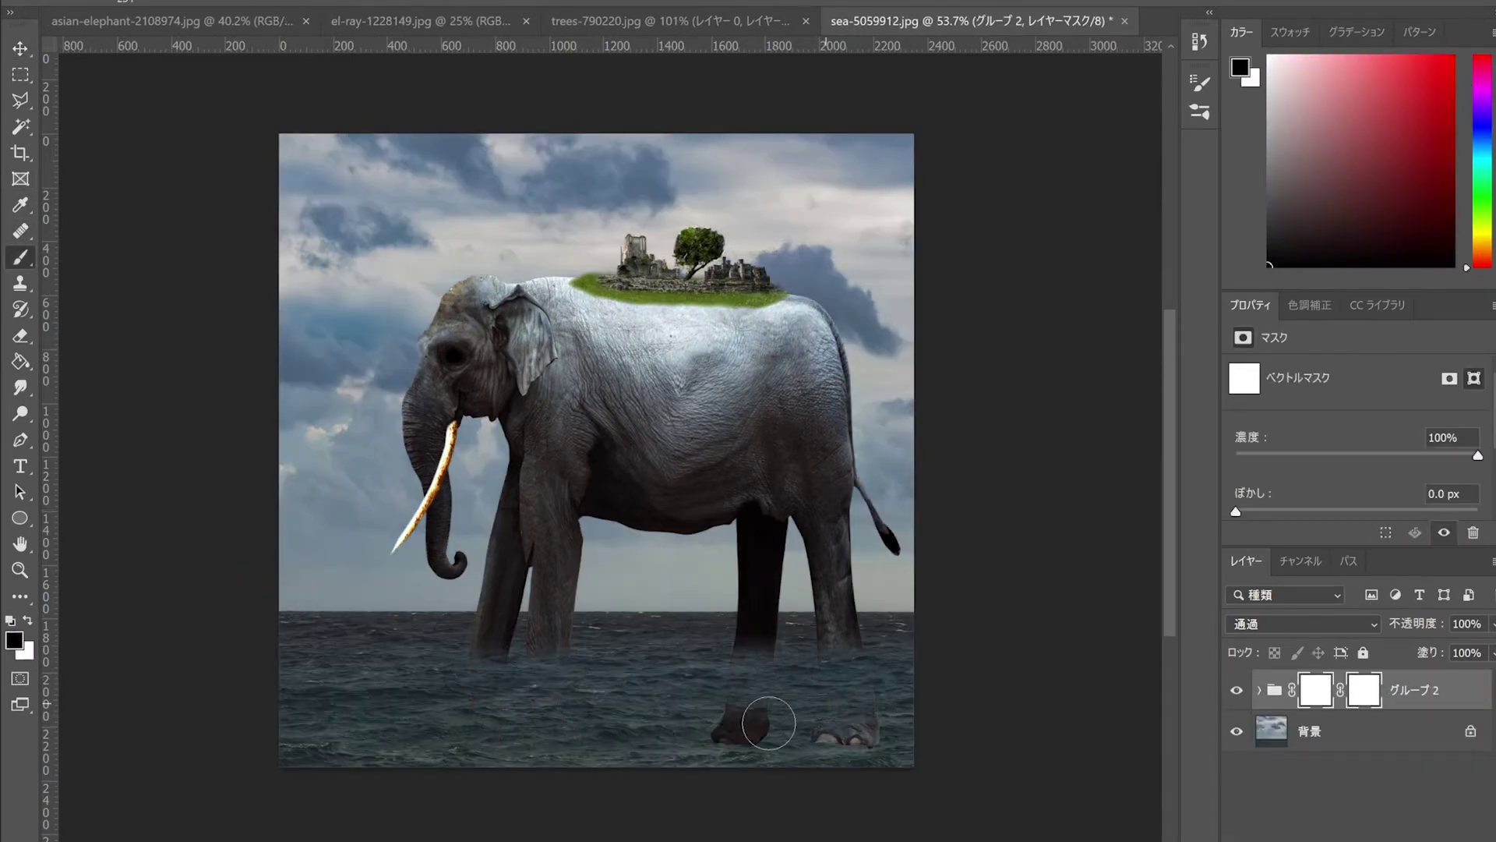
key(x)
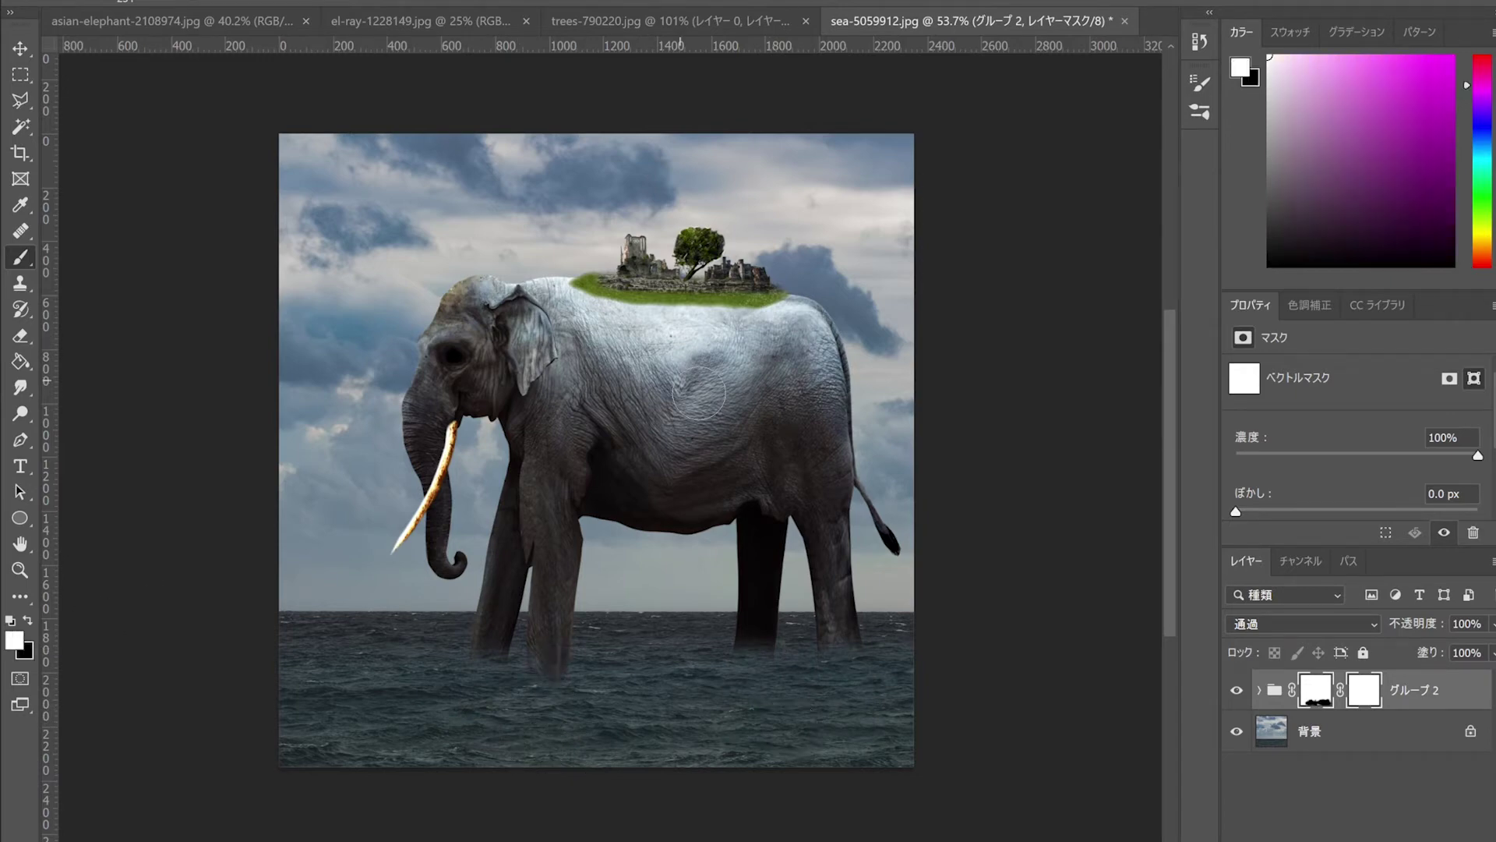
Step: Add a Curves adjustment darkening the sky and sea, masking brightness back into the water
key(alt+comma)
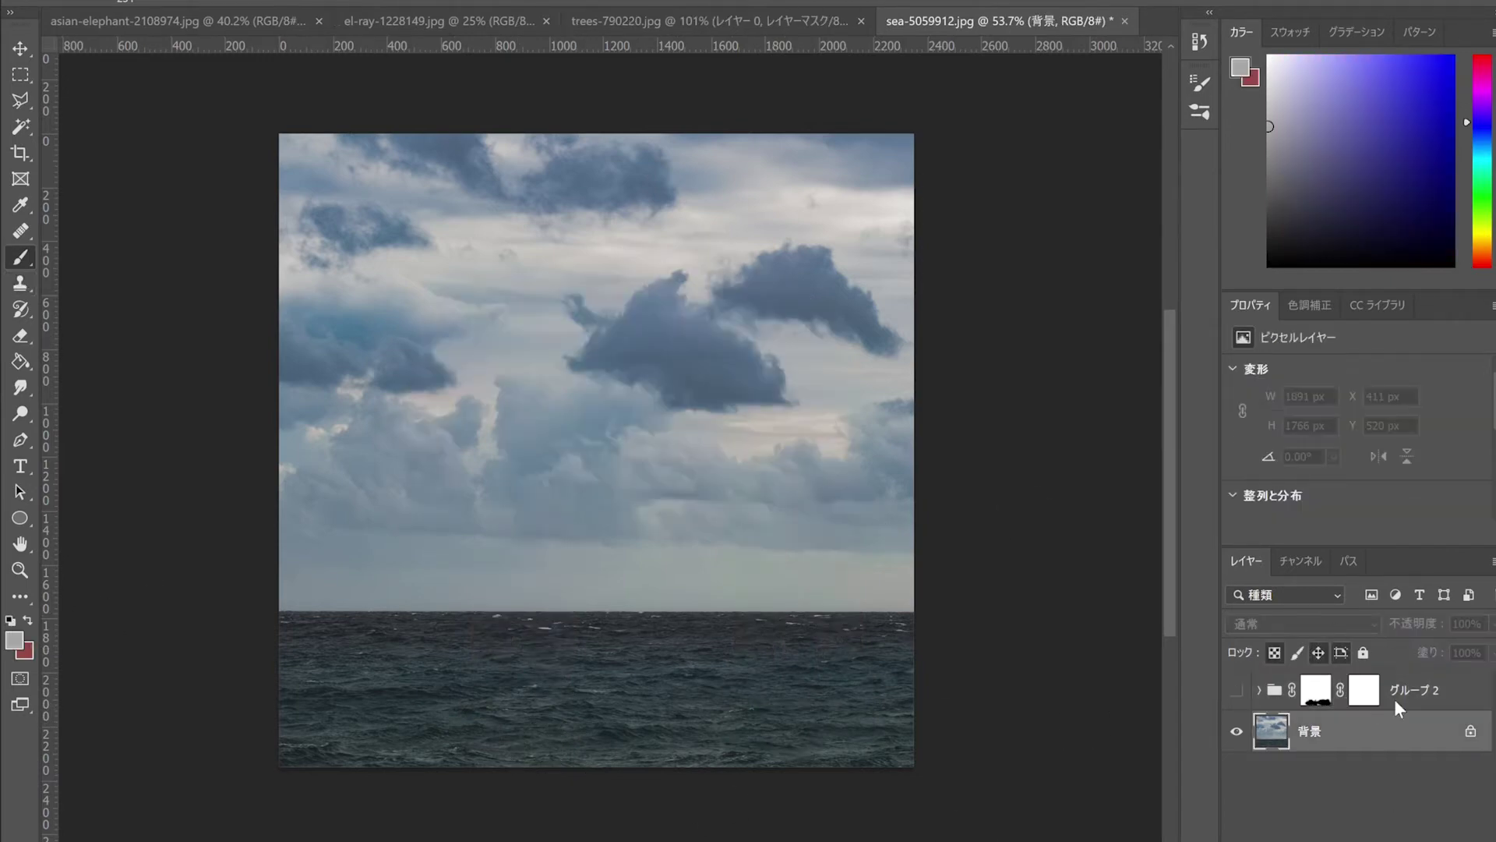
key(ctrl+alt+m)
drag(1379, 410, 1391, 434)
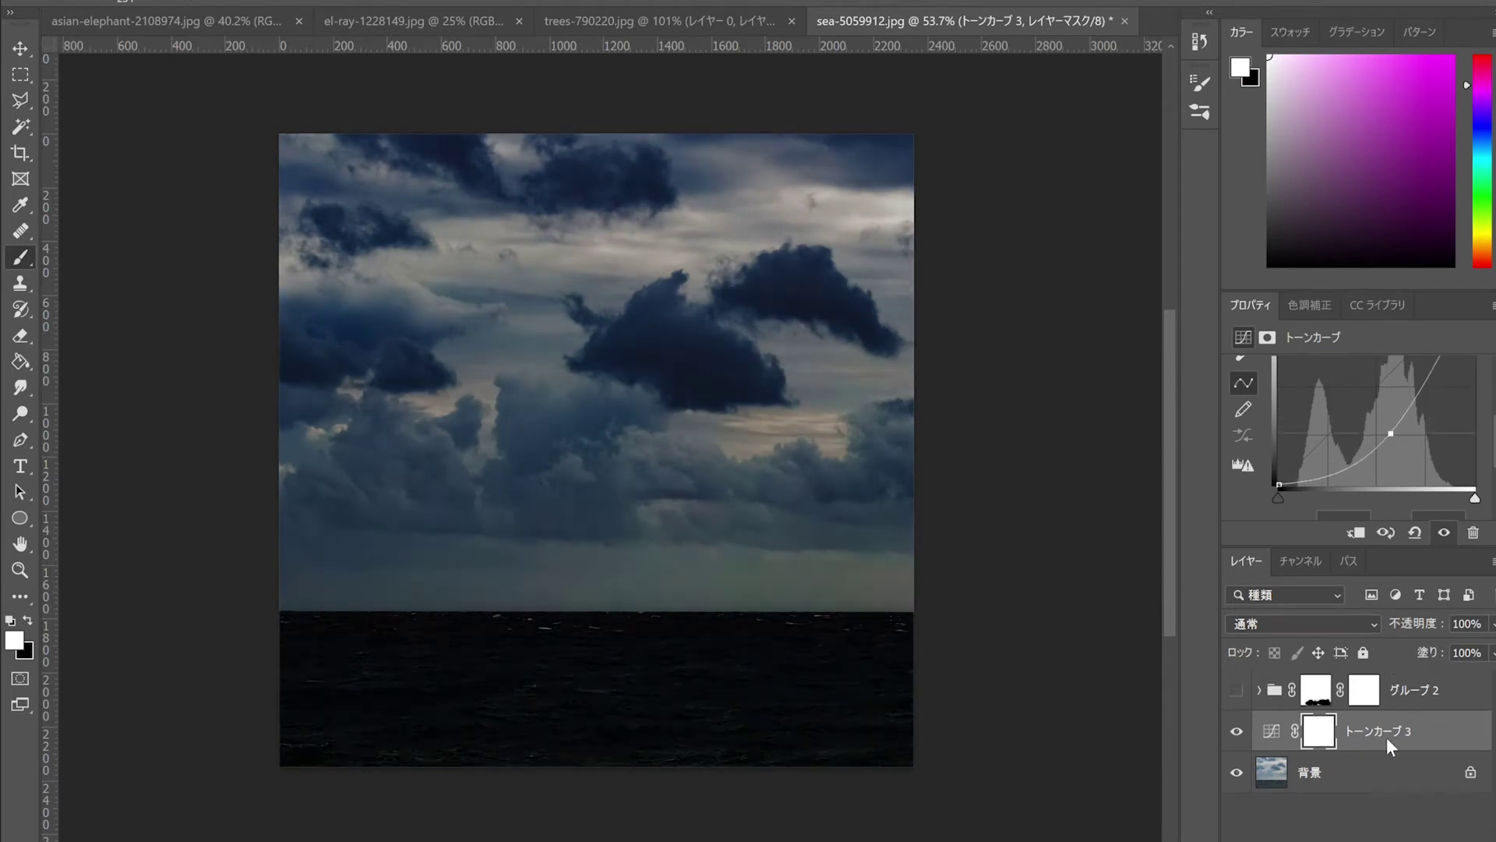
key(x)
mouse_move(316, 670)
mouse_down()
mouse_move(635, 677)
mouse_move(499, 667)
mouse_up()
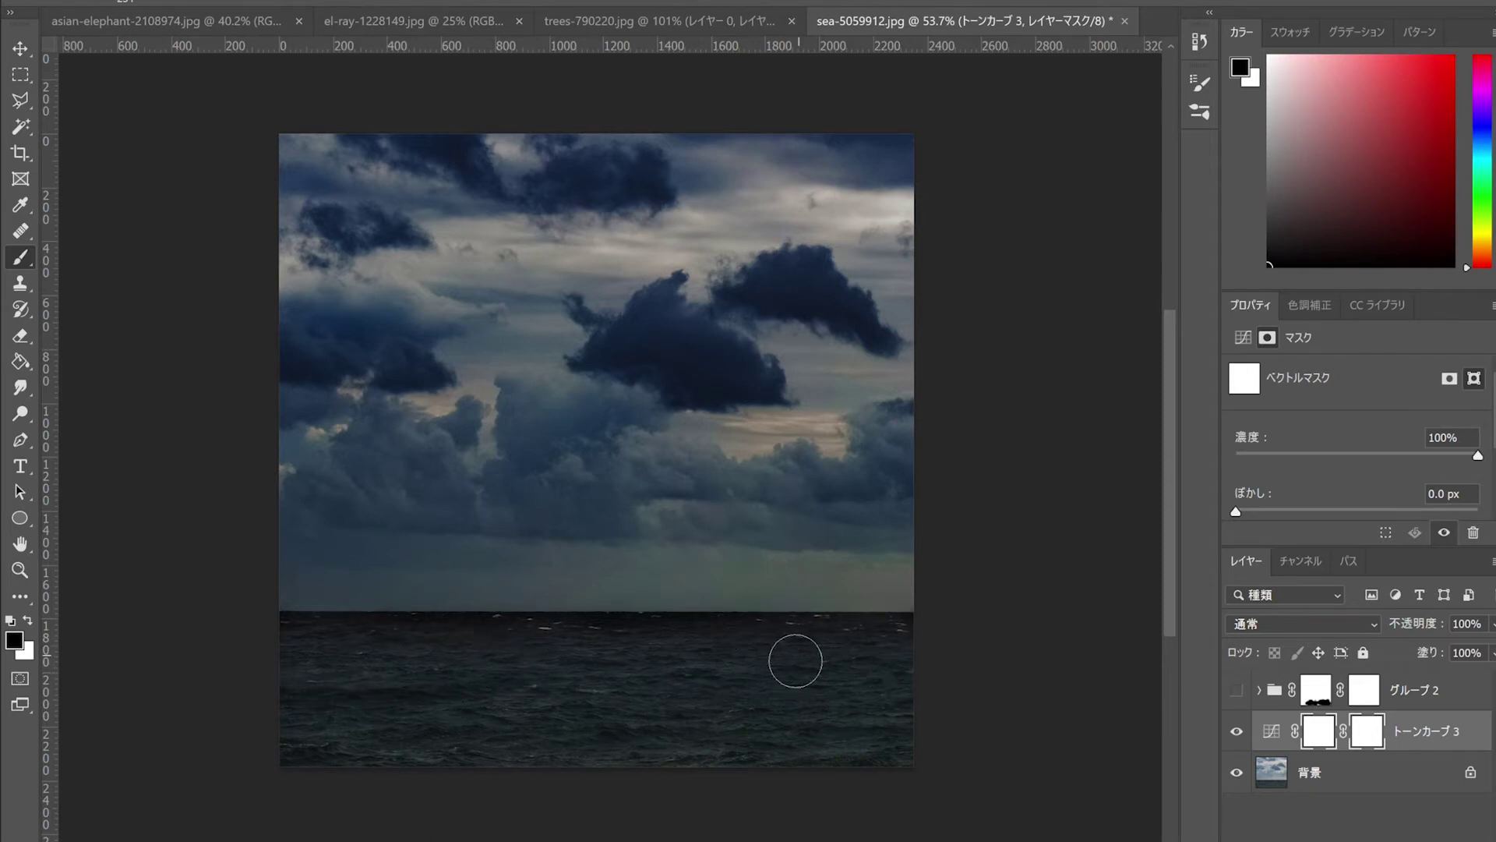
Step: Show the elephant group again and duplicate the sea background layer
click(1237, 689)
click(1324, 771)
key(ctrl+j)
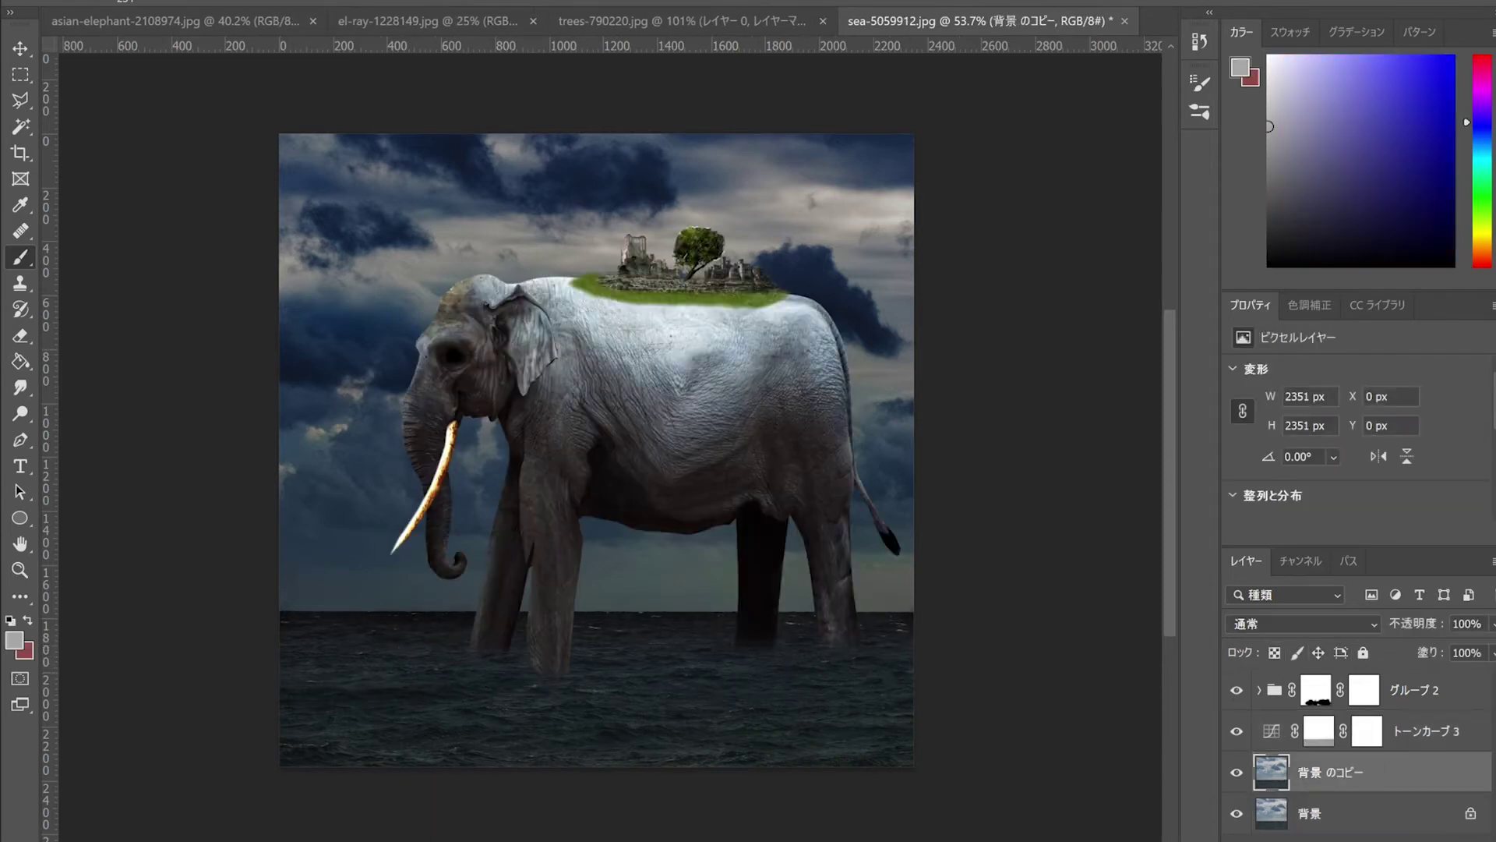
Step: Fill the background copy with grey and place it above Group 2 in Soft Light mode
key(alt+BackSpace)
drag(1324, 772, 1324, 729)
alt+click(1375, 751)
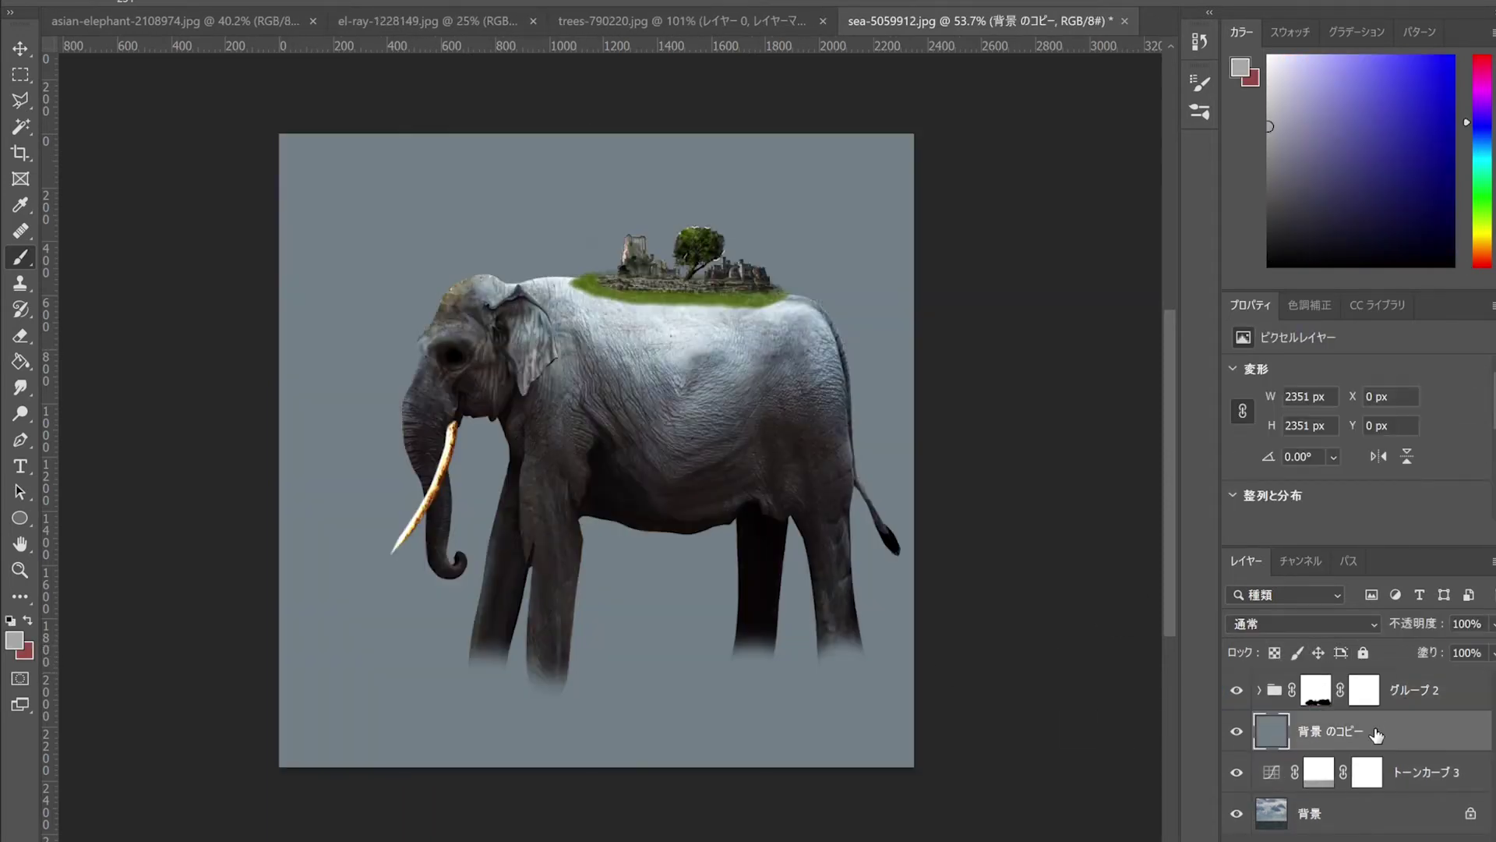
drag(1374, 750, 1356, 680)
click(1342, 624)
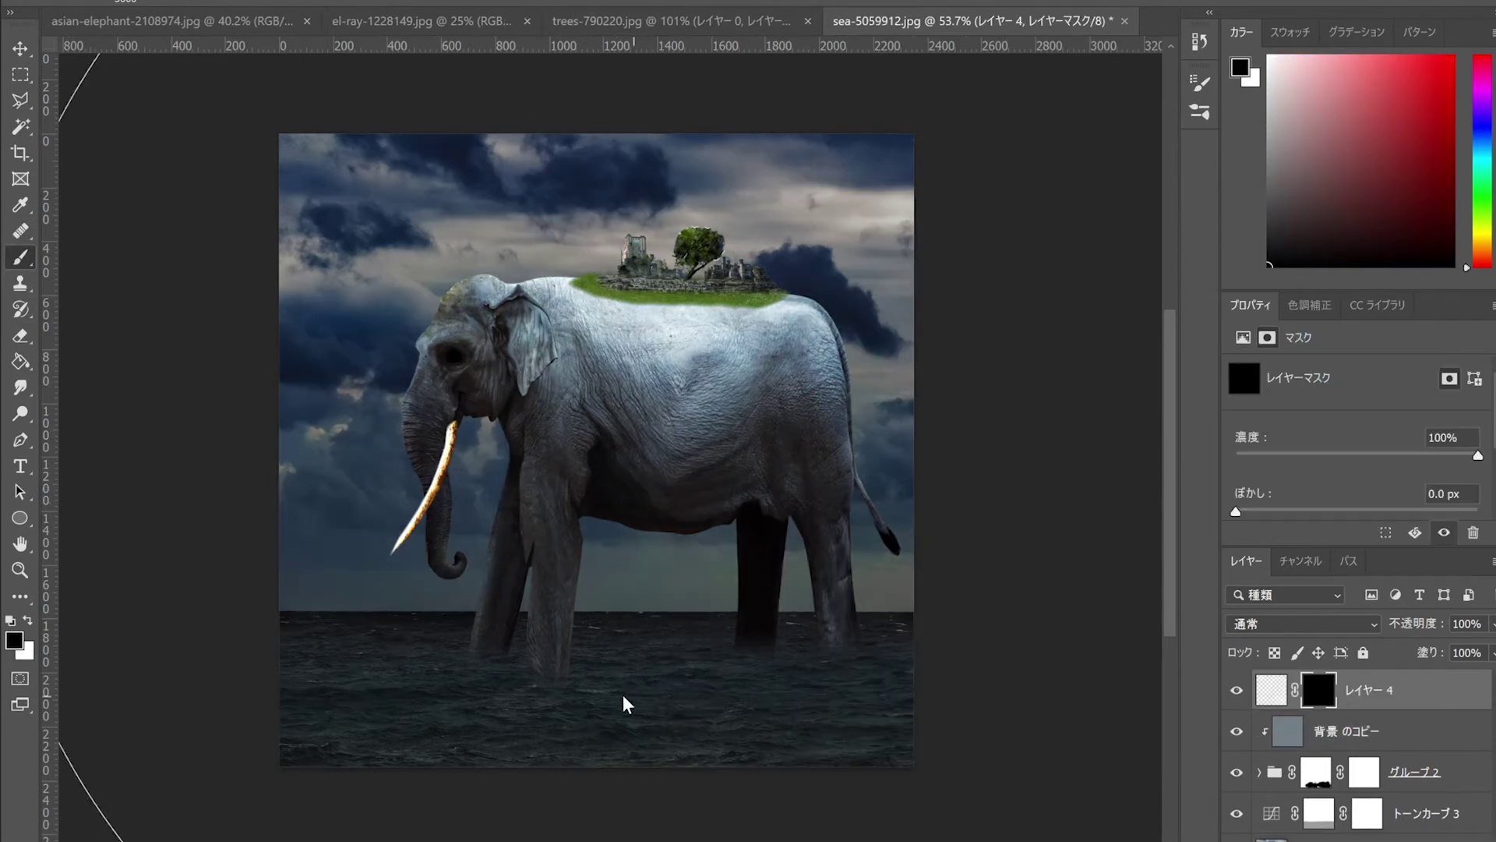
Step: Paint fog over the sea and legs, clear it from the top sky, and retune Curves 3
mouse_move(374, 584)
mouse_down()
mouse_move(808, 714)
mouse_move(312, 623)
mouse_up()
drag(904, 179, 312, 233)
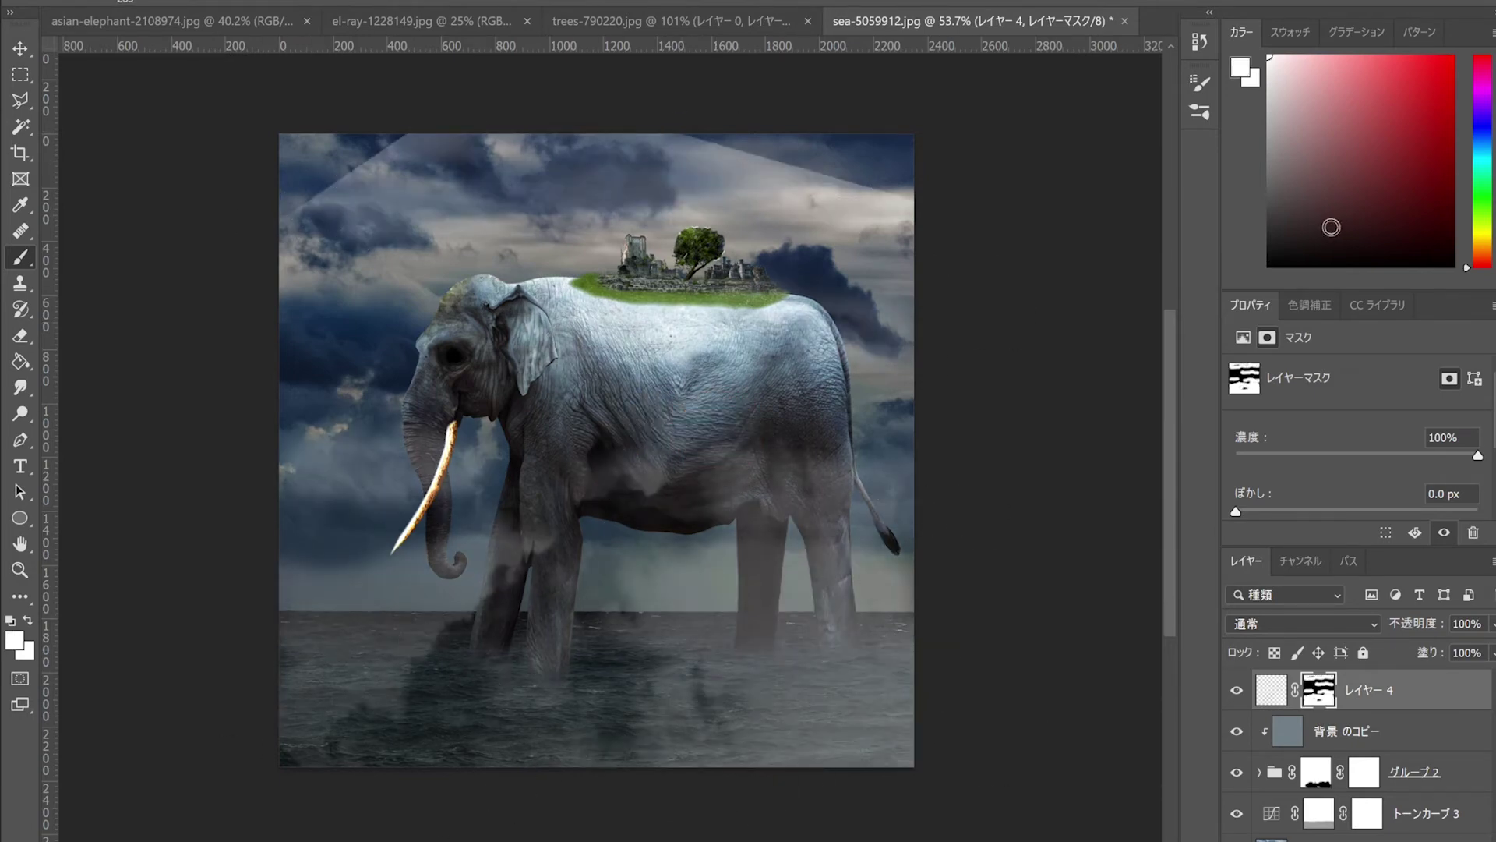
key(x)
drag(912, 194, 226, 244)
click(1258, 810)
drag(1377, 412, 1428, 374)
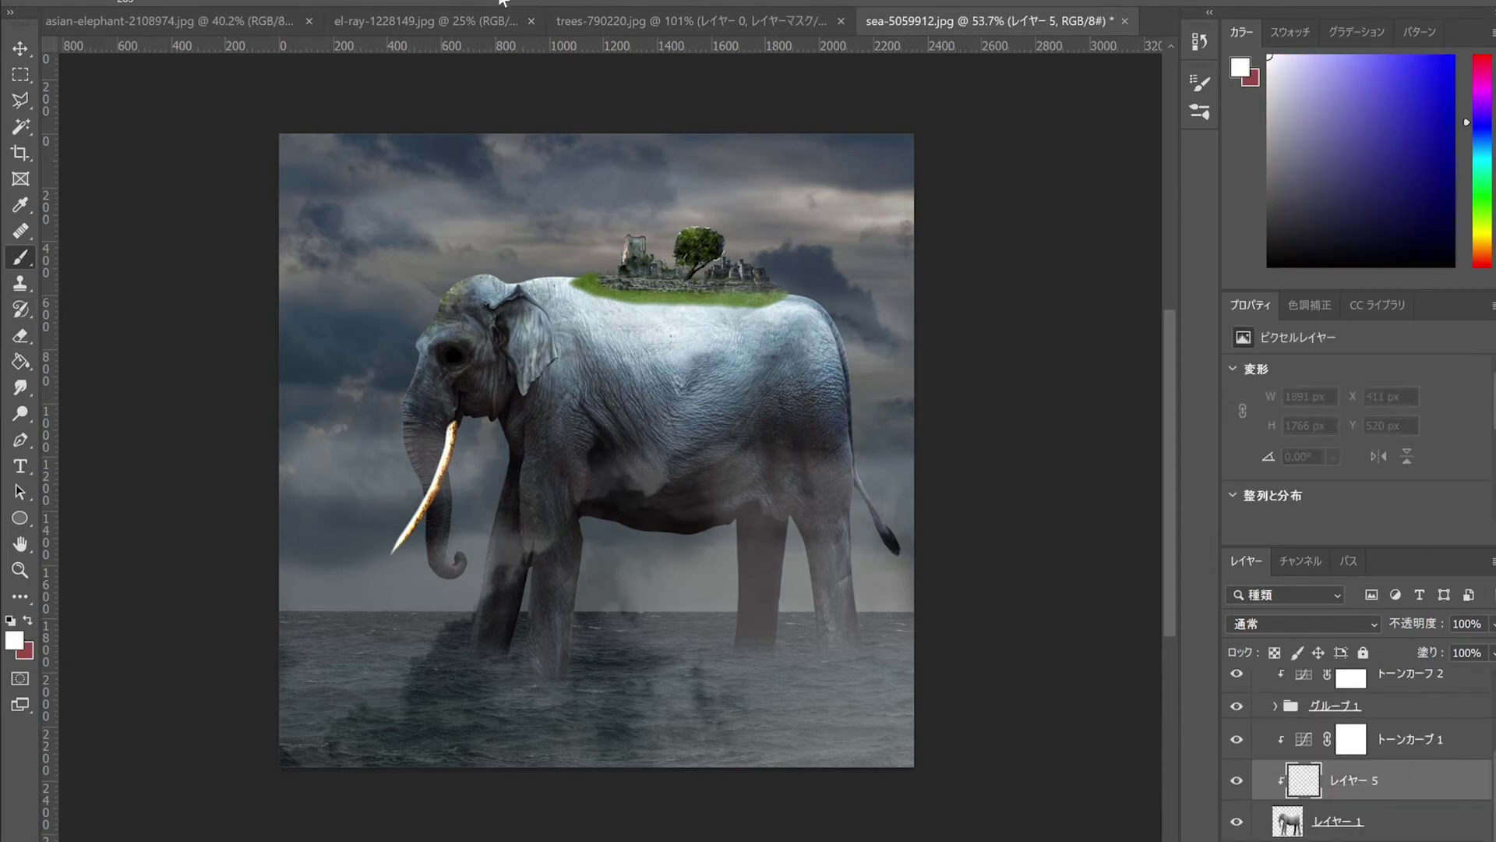
Step: Darken the white patch on the elephant's back with grey-blue and then darker paint
alt+click(580, 331)
mouse_move(585, 327)
mouse_down()
mouse_move(779, 335)
mouse_move(593, 327)
mouse_move(649, 362)
mouse_move(600, 467)
mouse_move(826, 370)
mouse_up()
alt+click(601, 467)
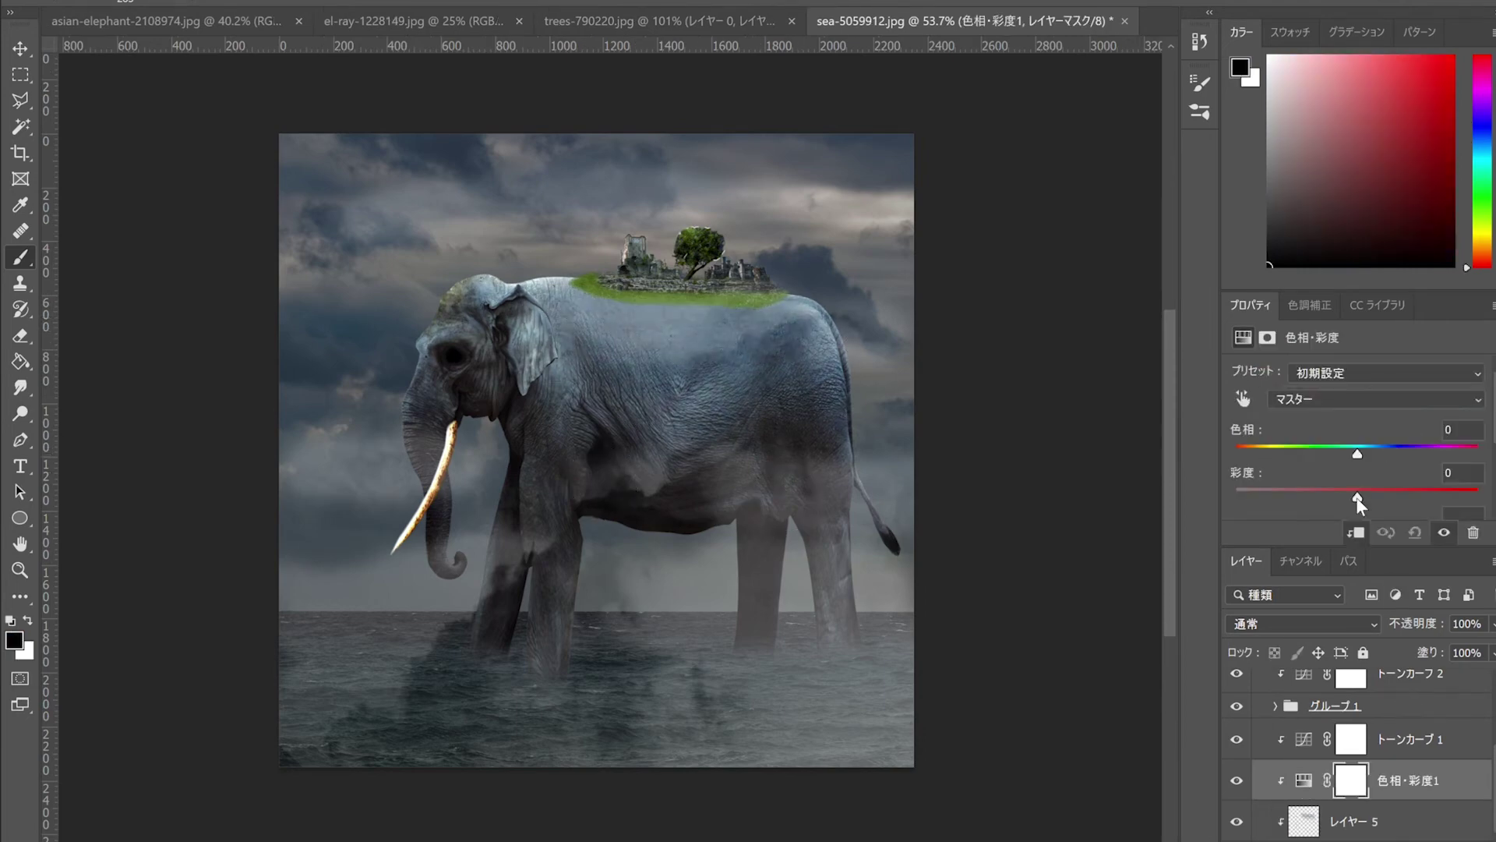
Step: Select Layer 4's fog mask, set white as paint colour, and target the layer's pixels
scroll(1363, 748, up, 3)
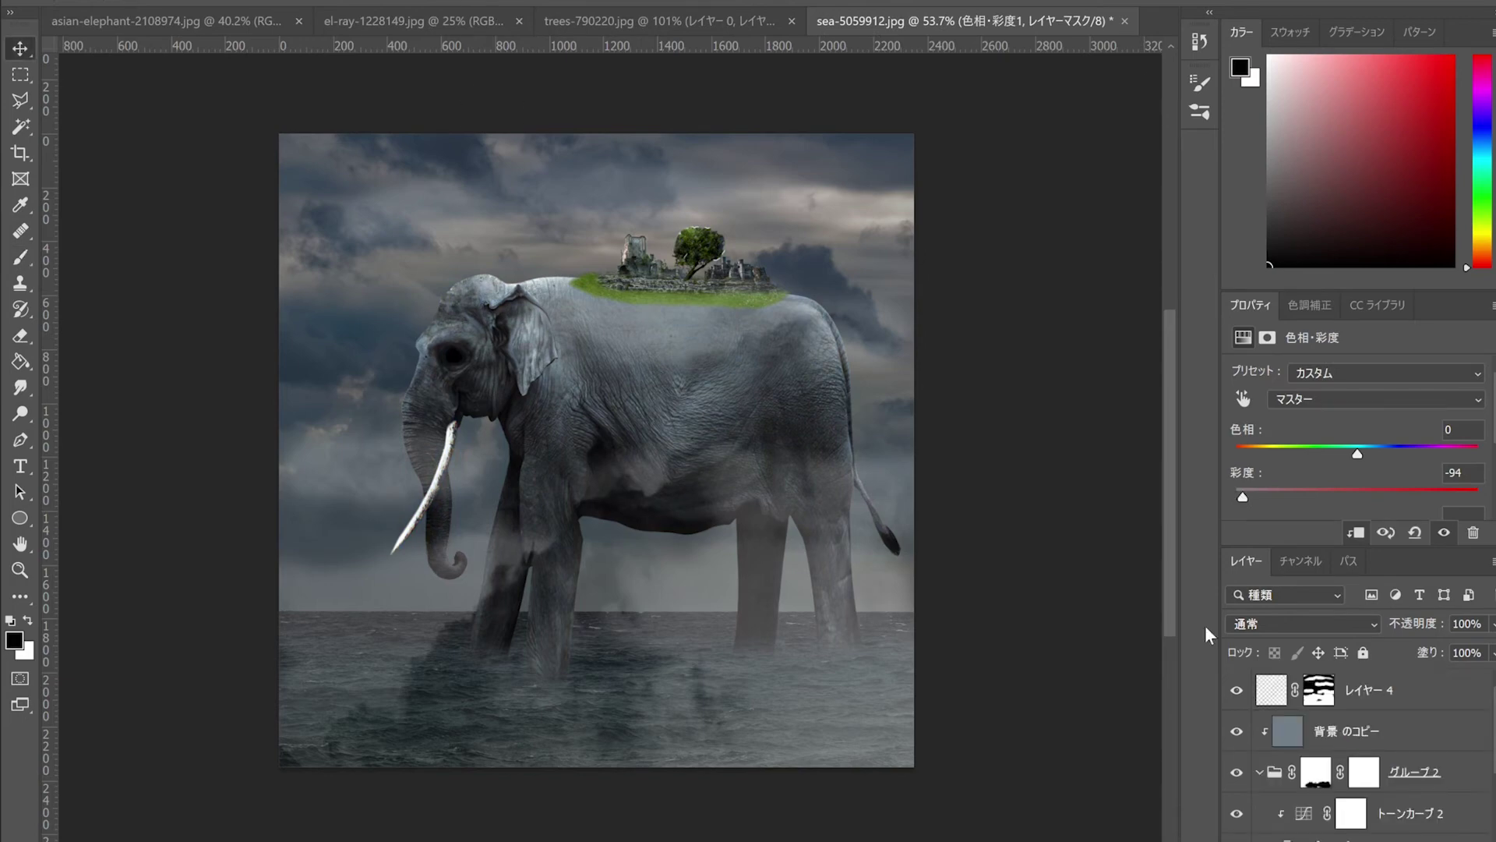
ctrl+click(522, 569)
key(x)
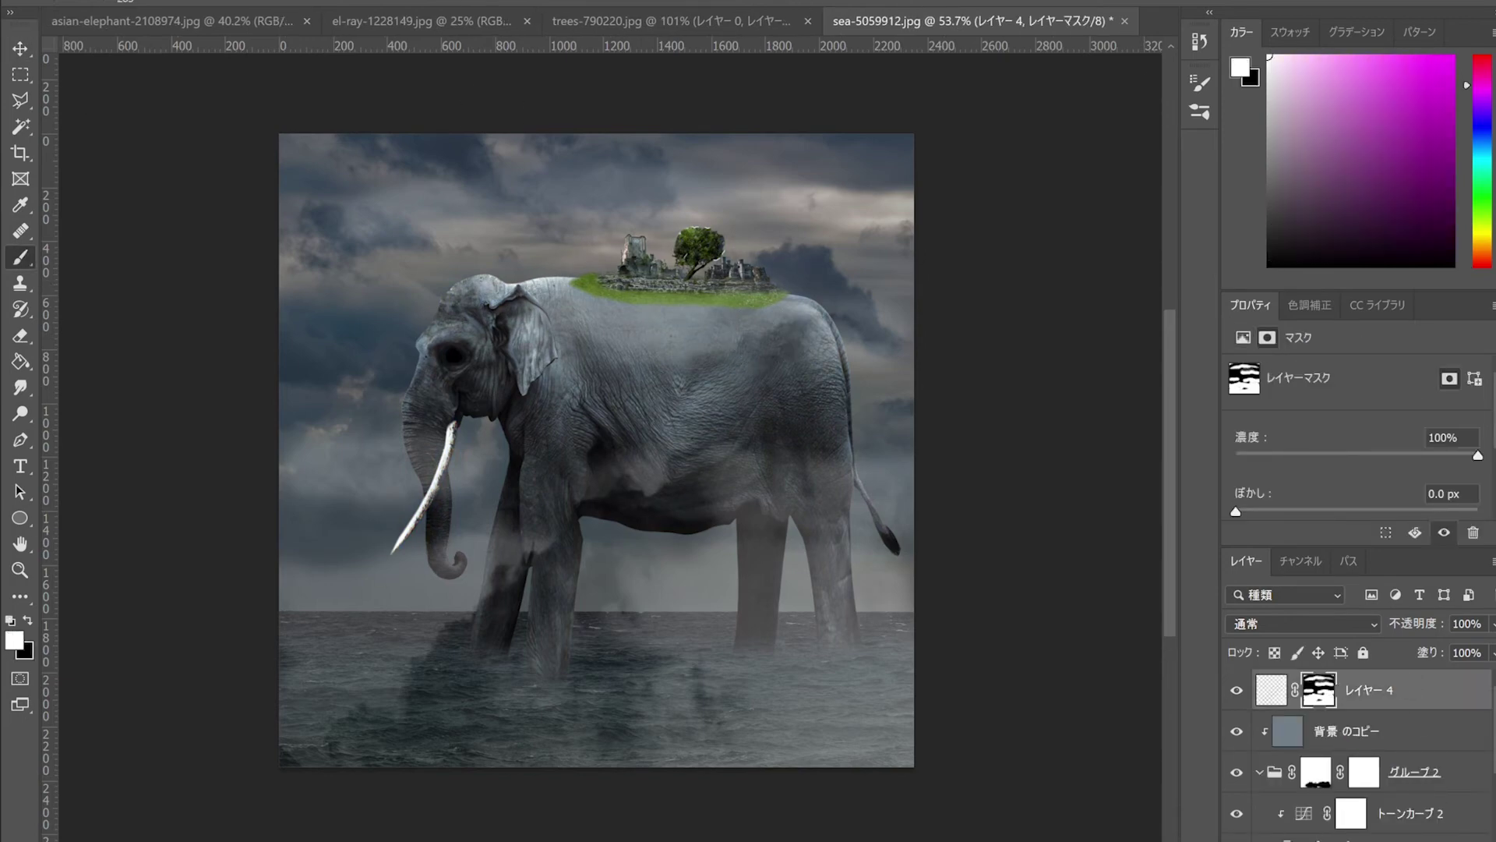
key(ctrl+2)
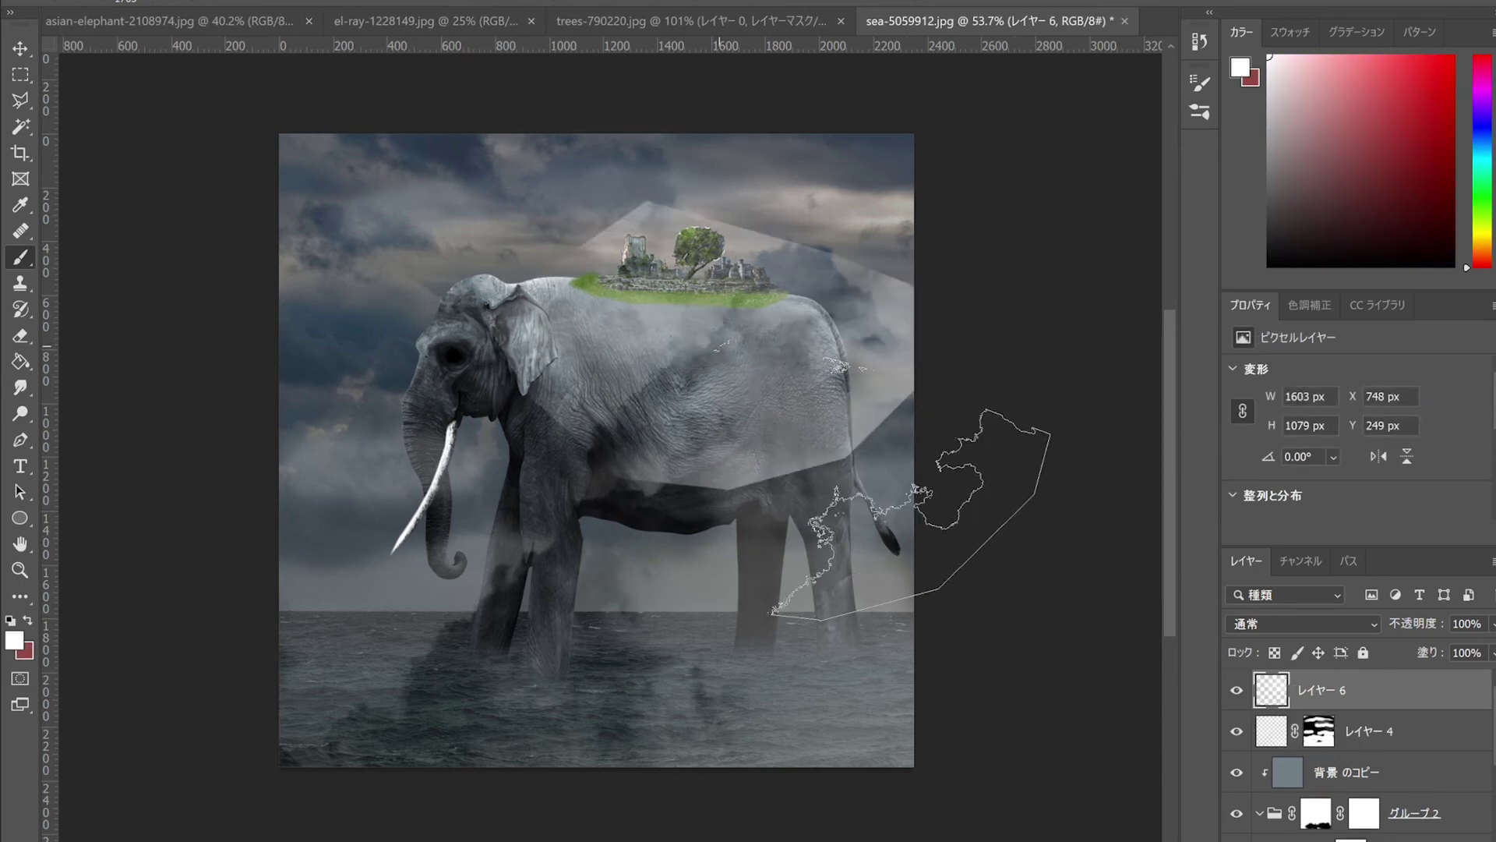
Step: Mask the white haze shape and reveal mist along the elephant's back past the island
click(117, 59)
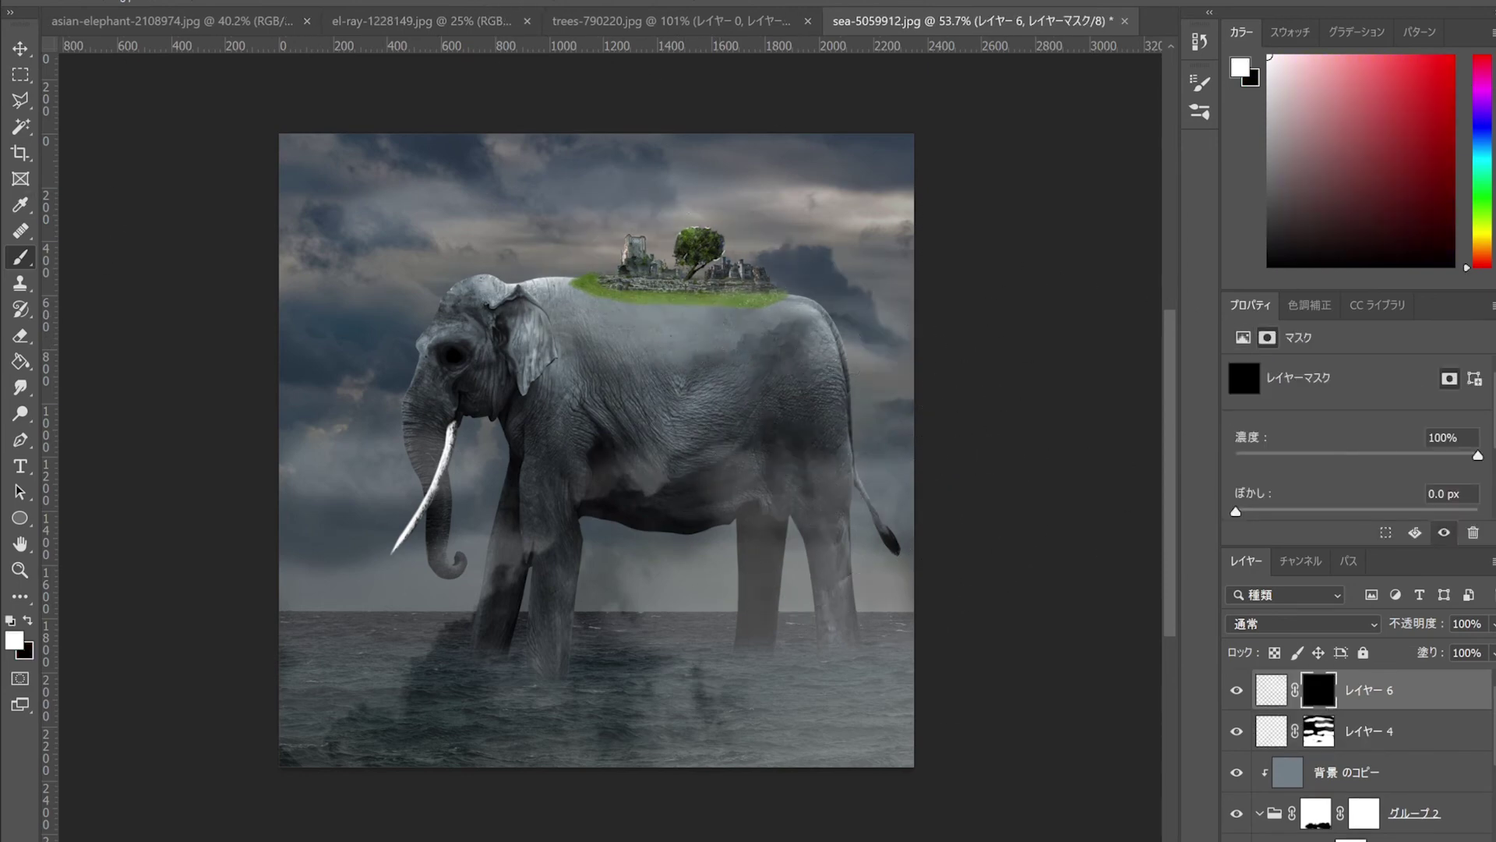
drag(600, 296, 787, 257)
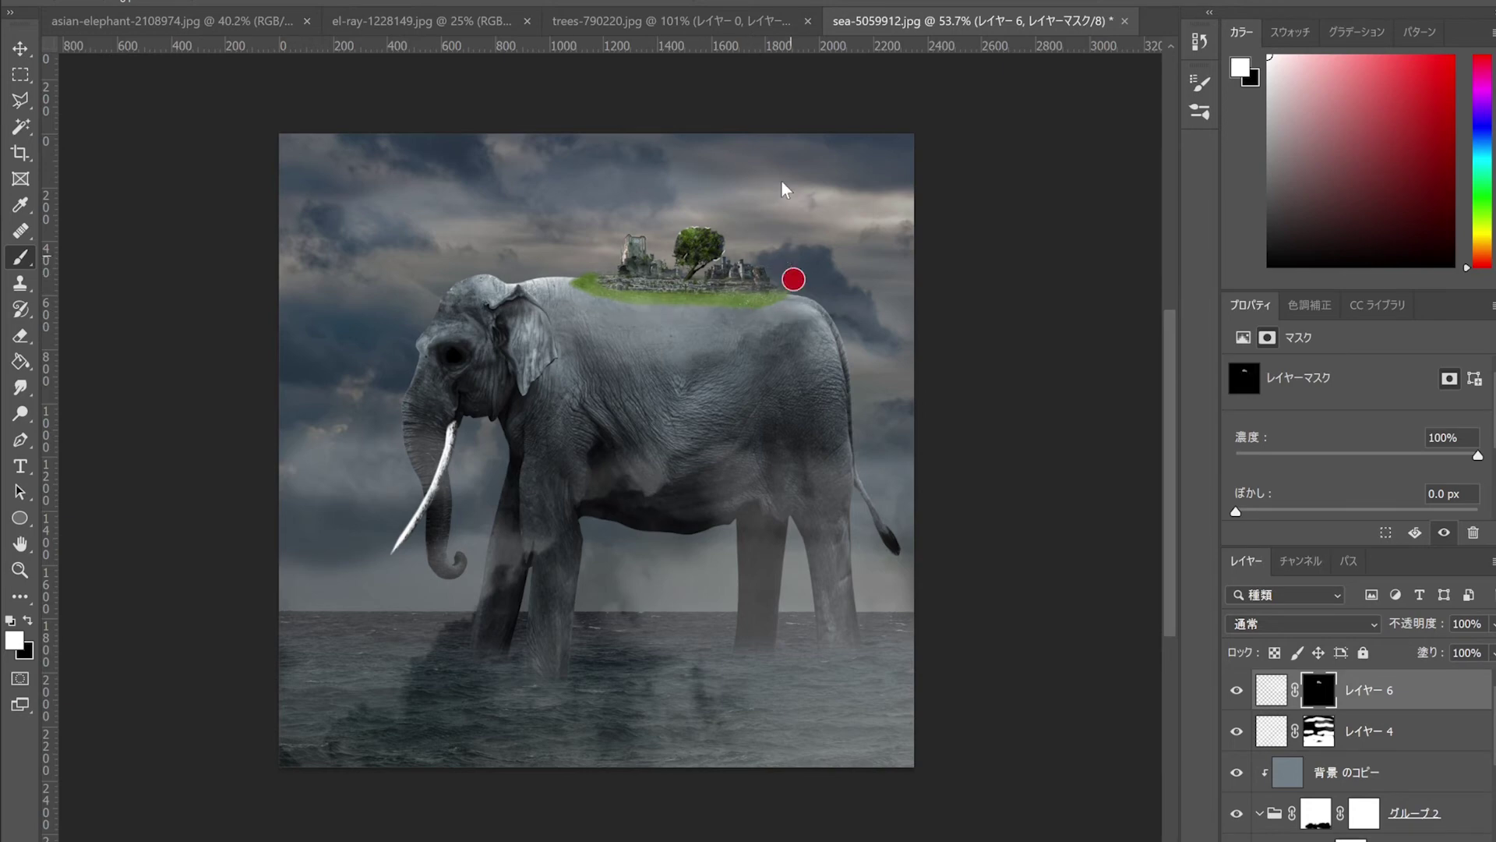
drag(607, 295, 937, 299)
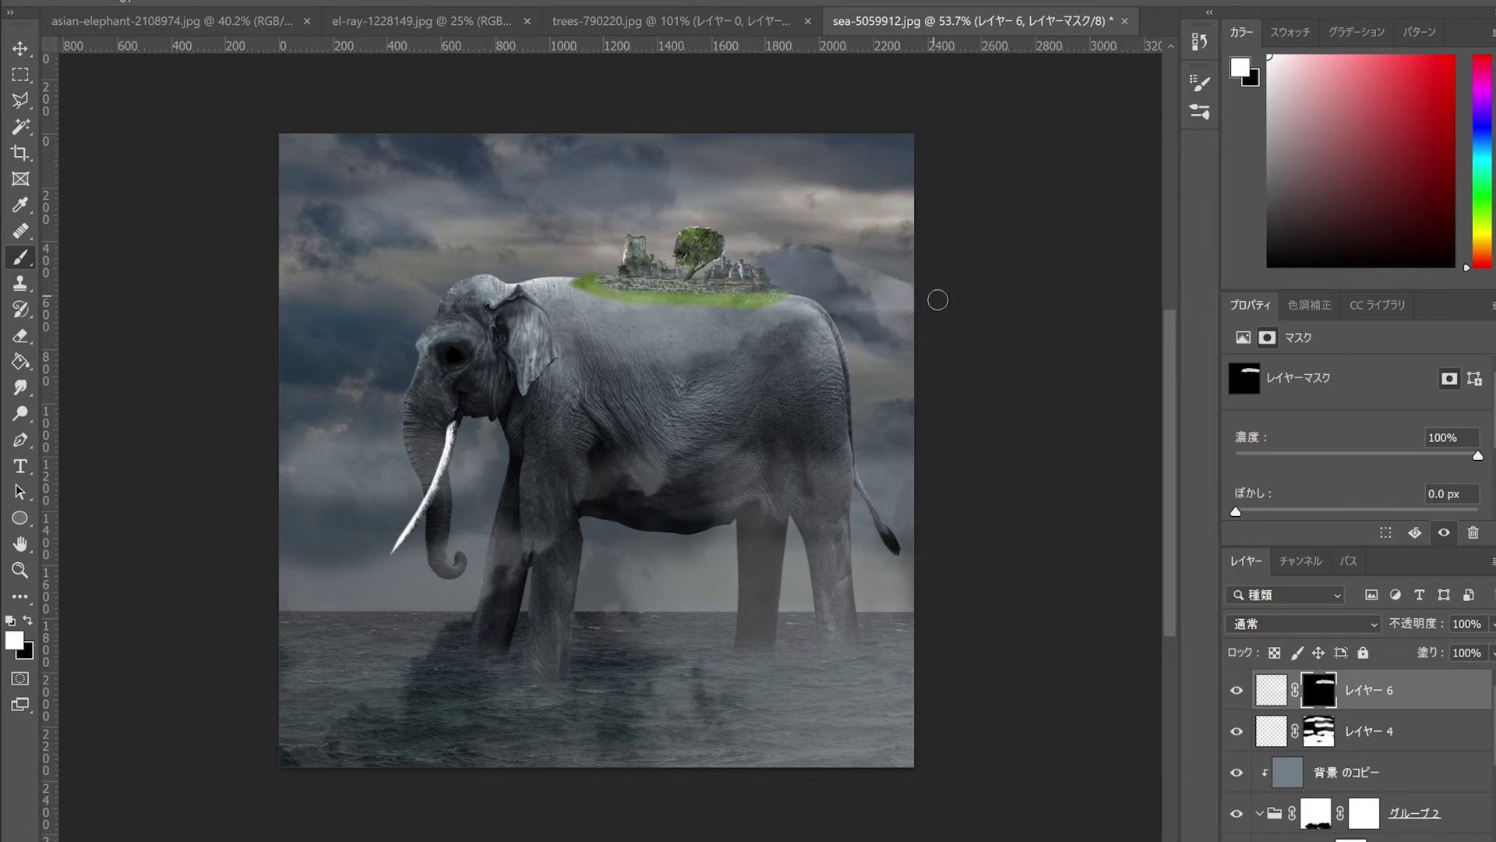
Step: Clear the mist from the elephant's front leg, then duplicate the elephant group
key(alt+bracketleft)
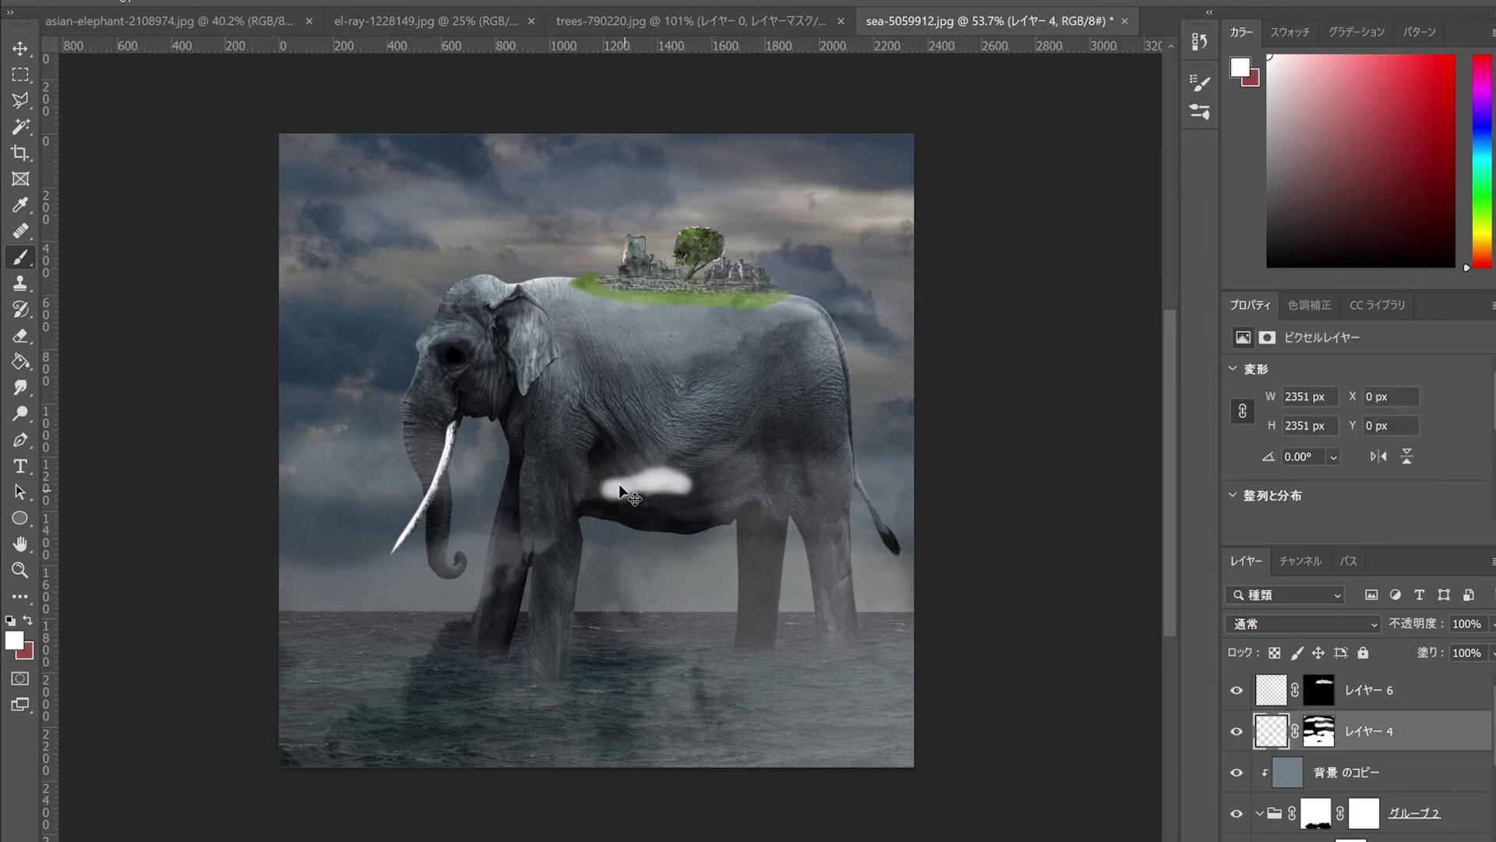
drag(549, 552, 538, 701)
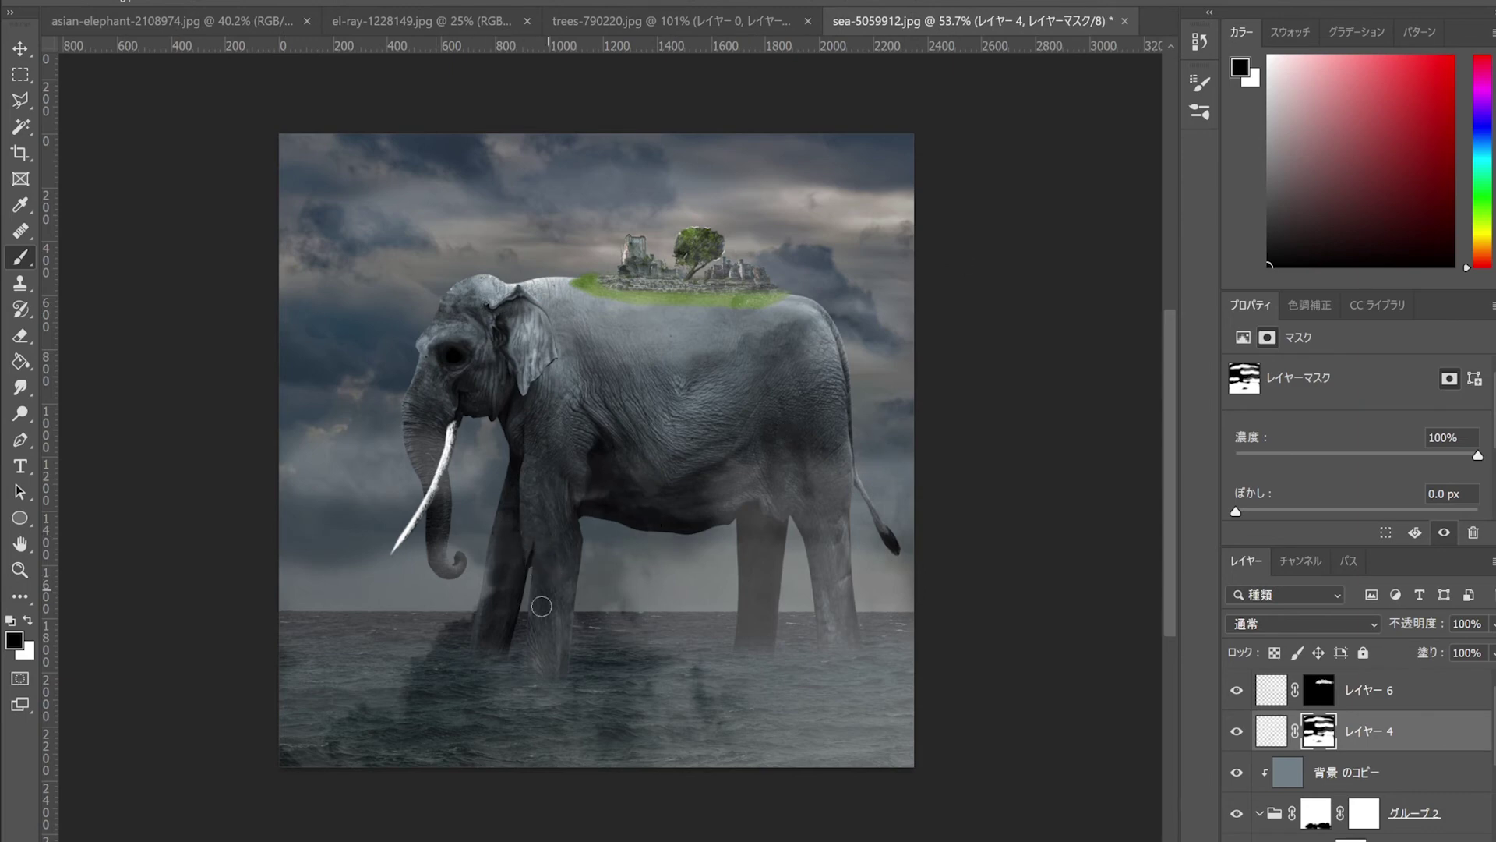
click(1271, 732)
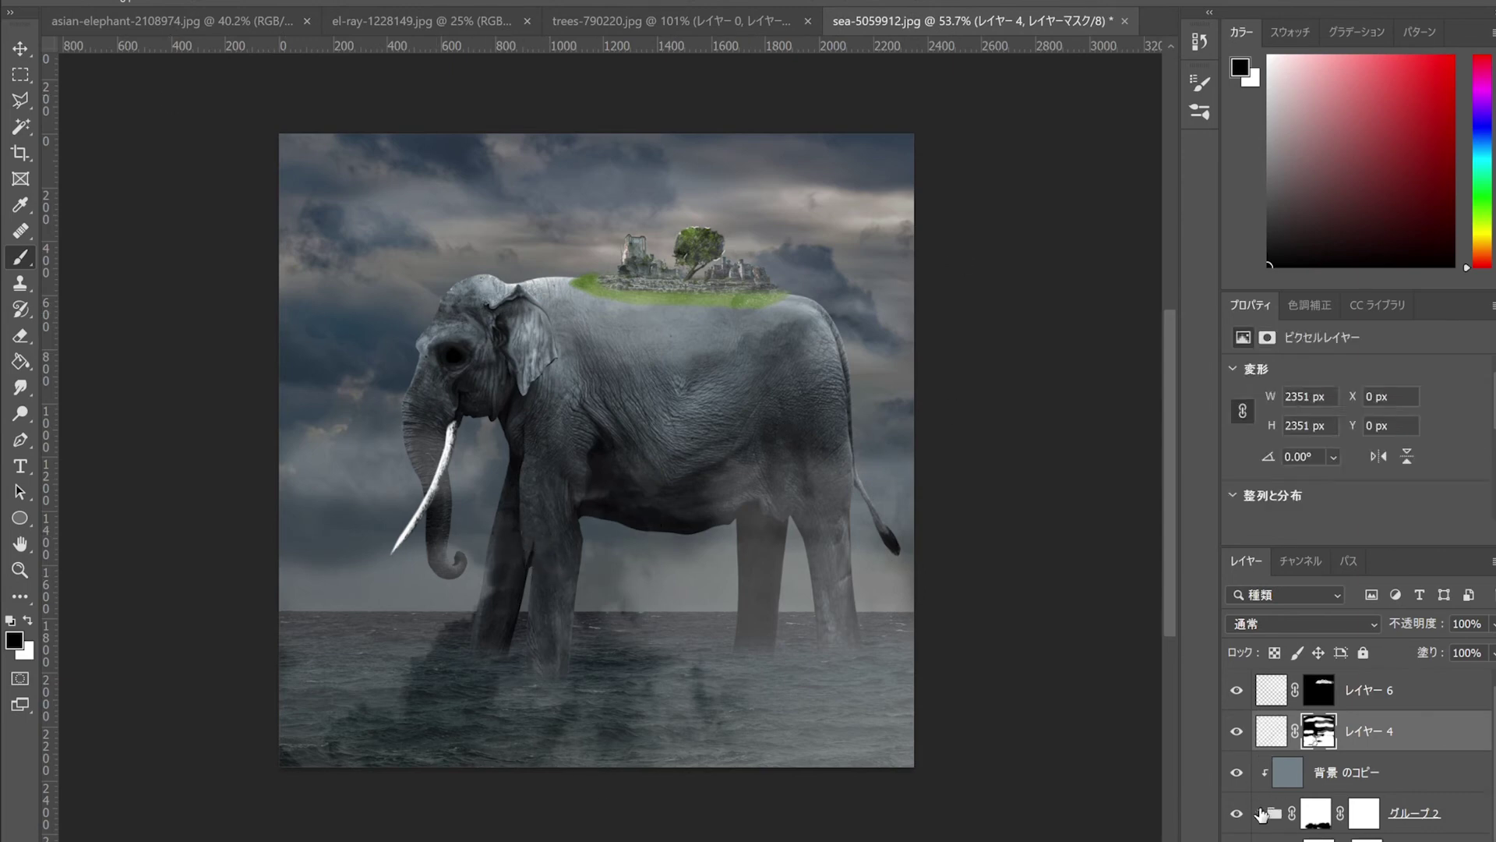
click(1270, 816)
key(ctrl+j)
Step: Merge the copied elephant group and fill its outline with black as a silhouette
key(ctrl+e)
ctrl+click(1272, 813)
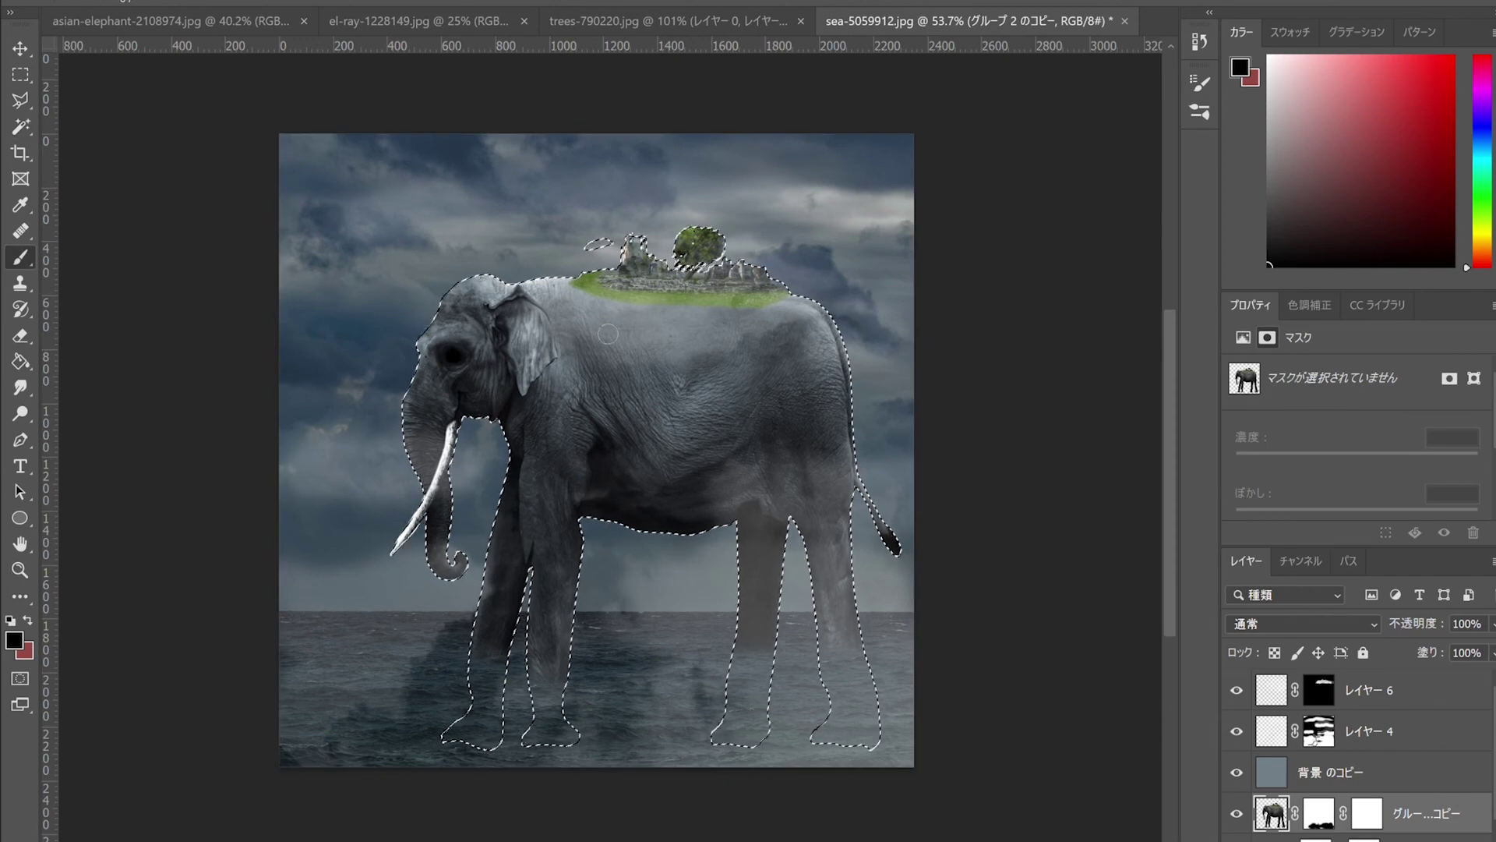
key(alt+BackSpace)
key(ctrl+d)
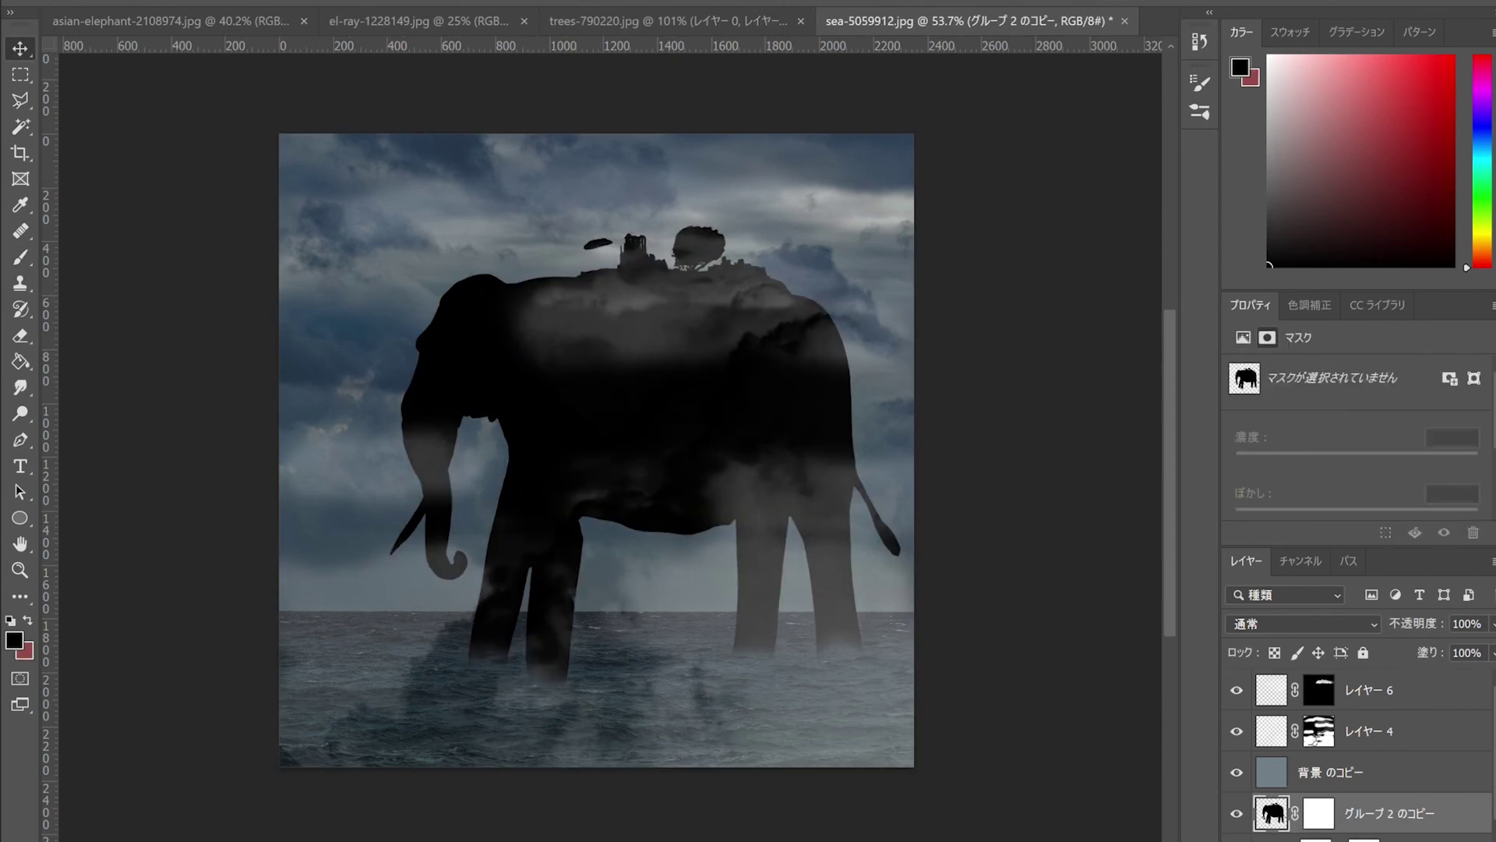
Step: Flip and squash the silhouette into a Soft Light reflection beneath the elephant
key(ctrl+t)
mouse_move(617, 299)
mouse_down()
mouse_move(624, 802)
mouse_move(678, 545)
mouse_up()
key(Return)
click(1302, 624)
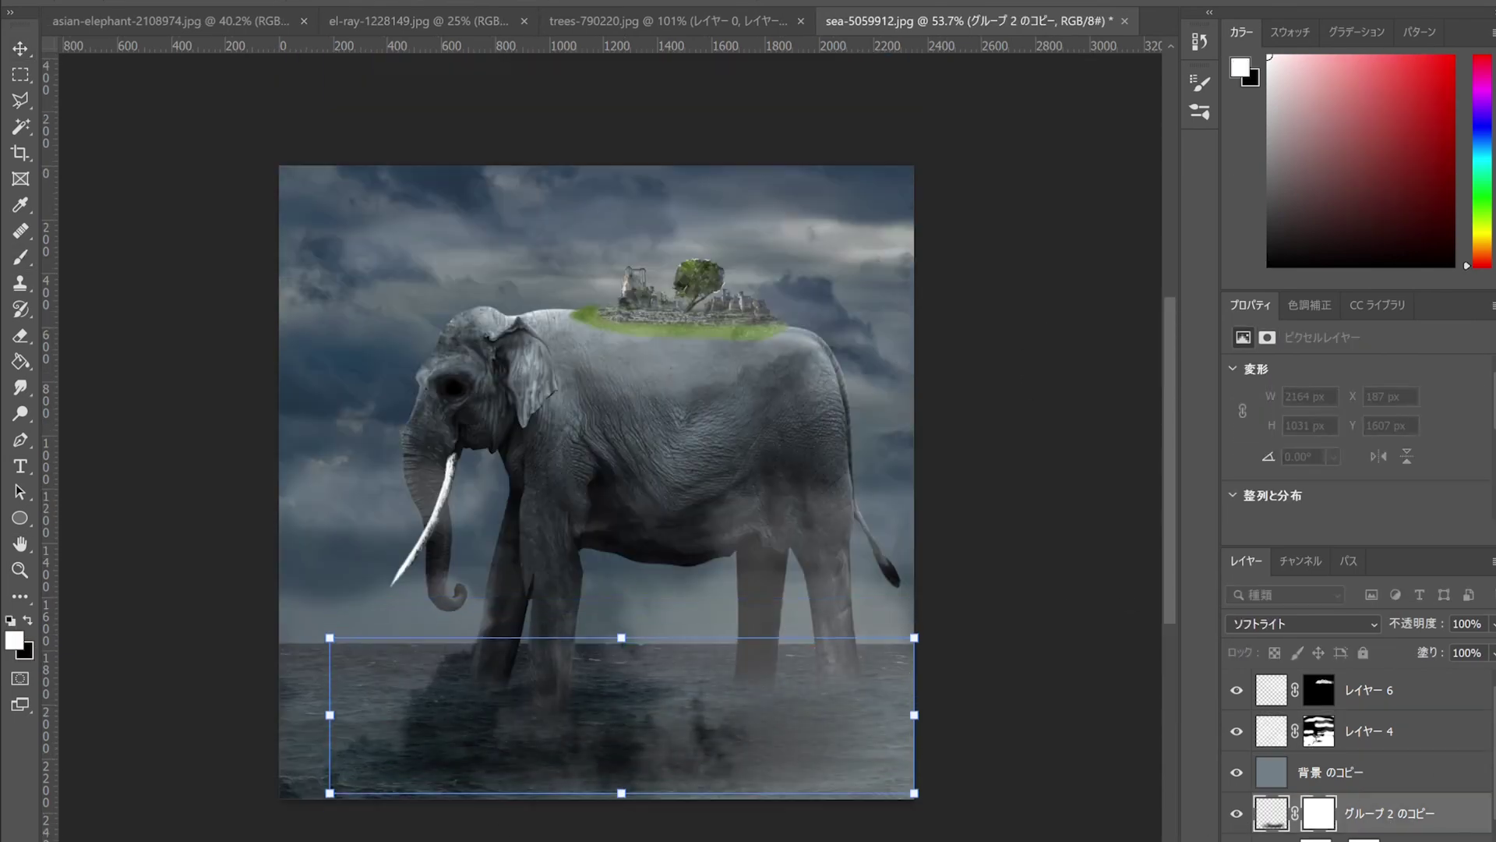
key(Return)
key(b)
scroll(1426, 814, down, 1)
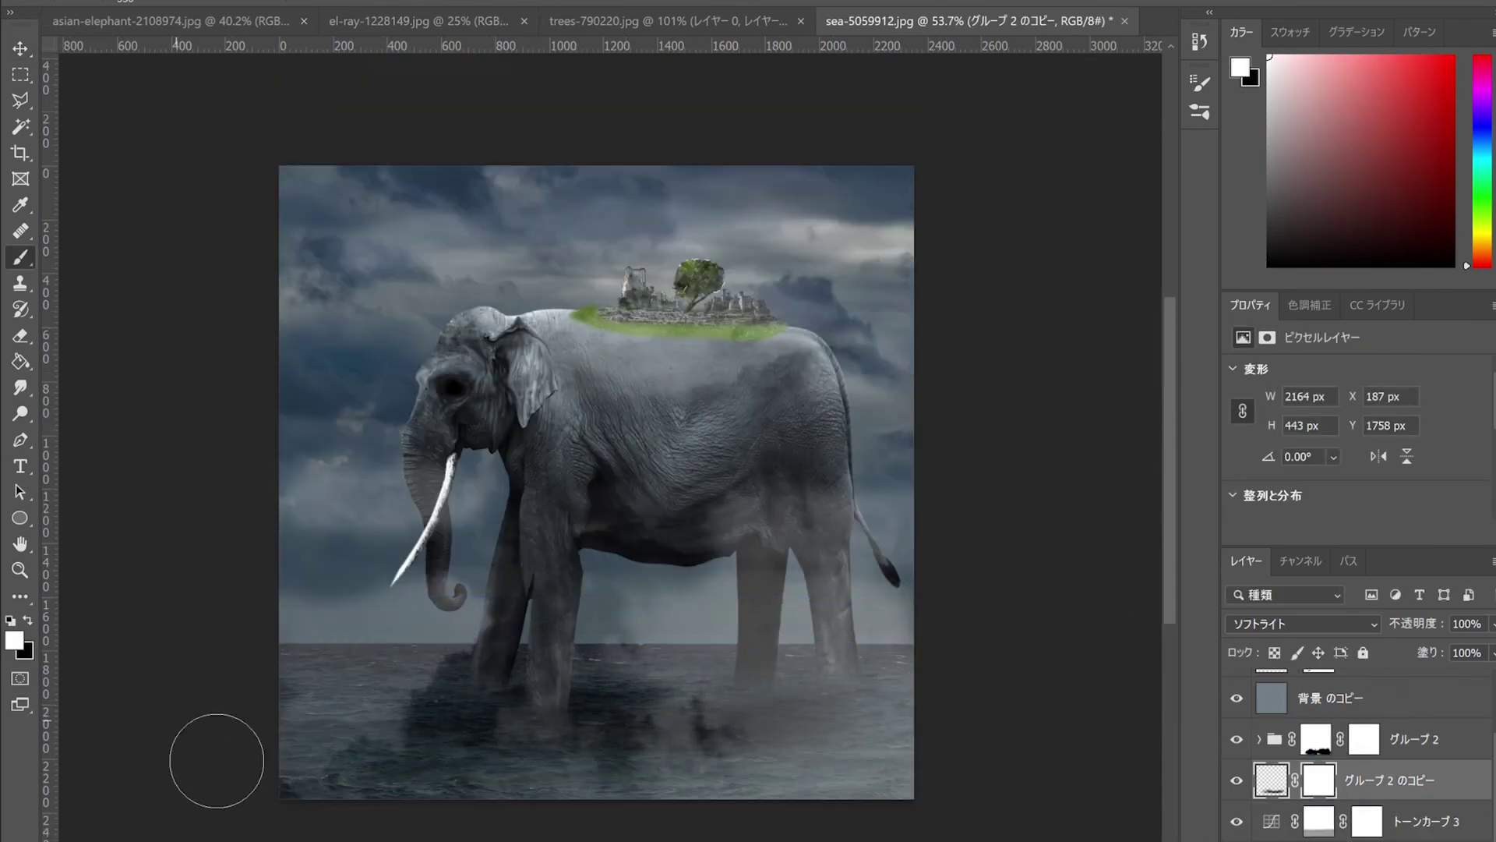